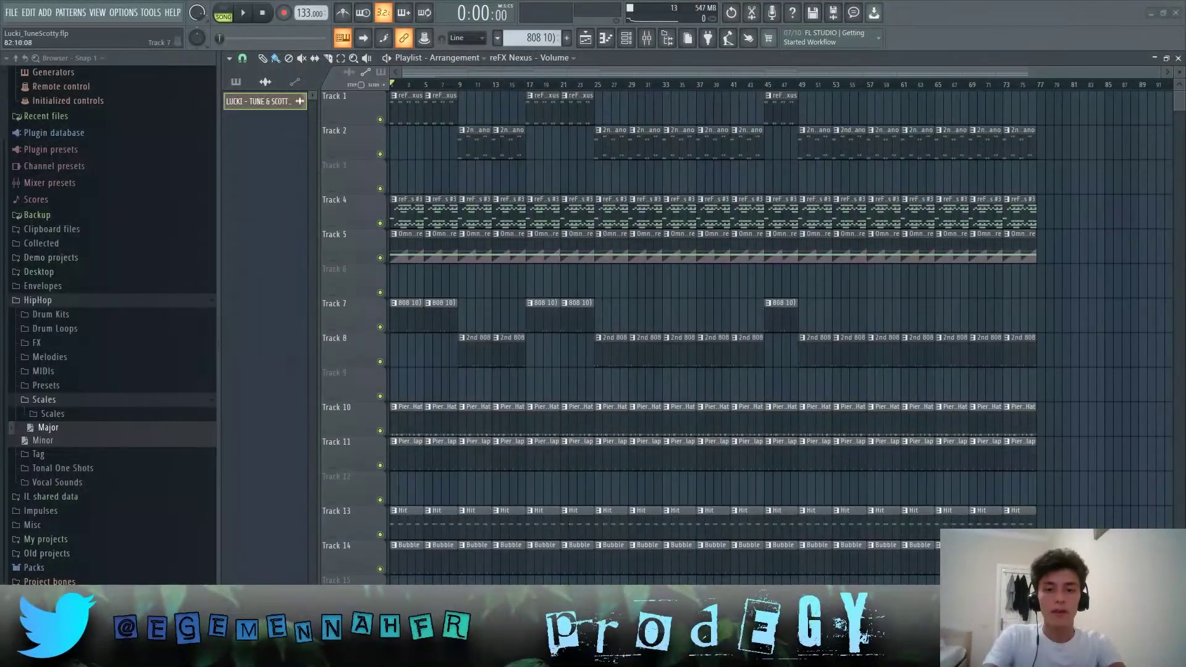
Step: Open the first reFX Nexus clip of Track 1 in the piano roll and switch playback to pattern mode
{"action": "scroll", "coordinate": [347, 150], "scroll_direction": "up", "scroll_amount": 2}
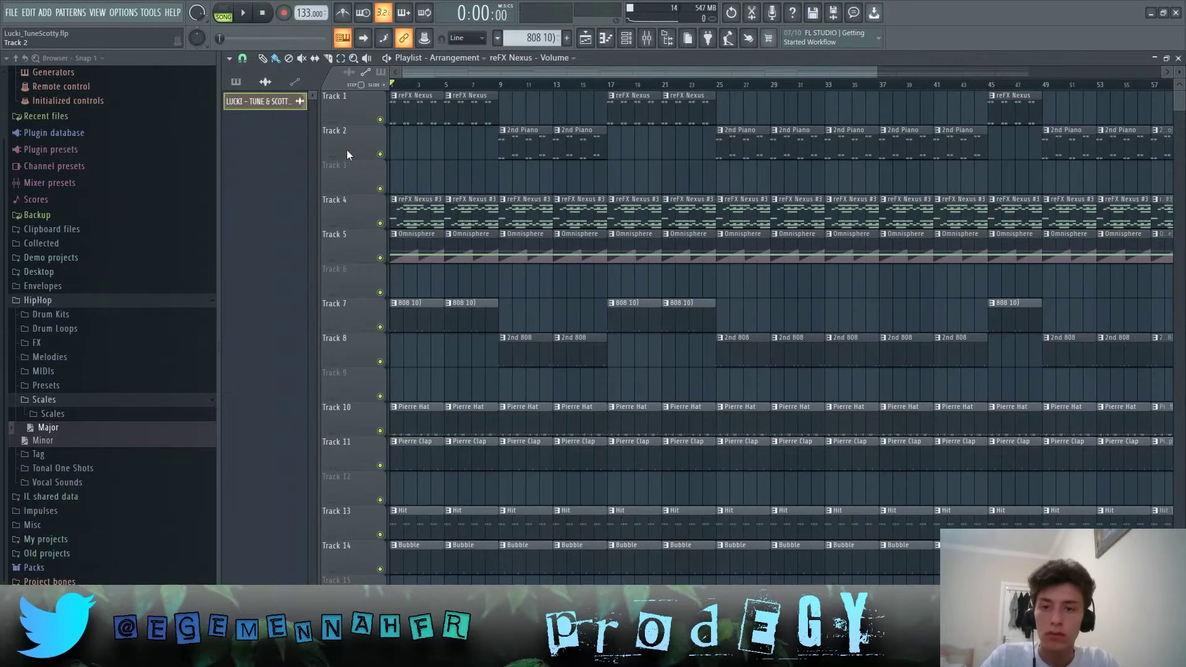
{"action": "double_click", "coordinate": [400, 104]}
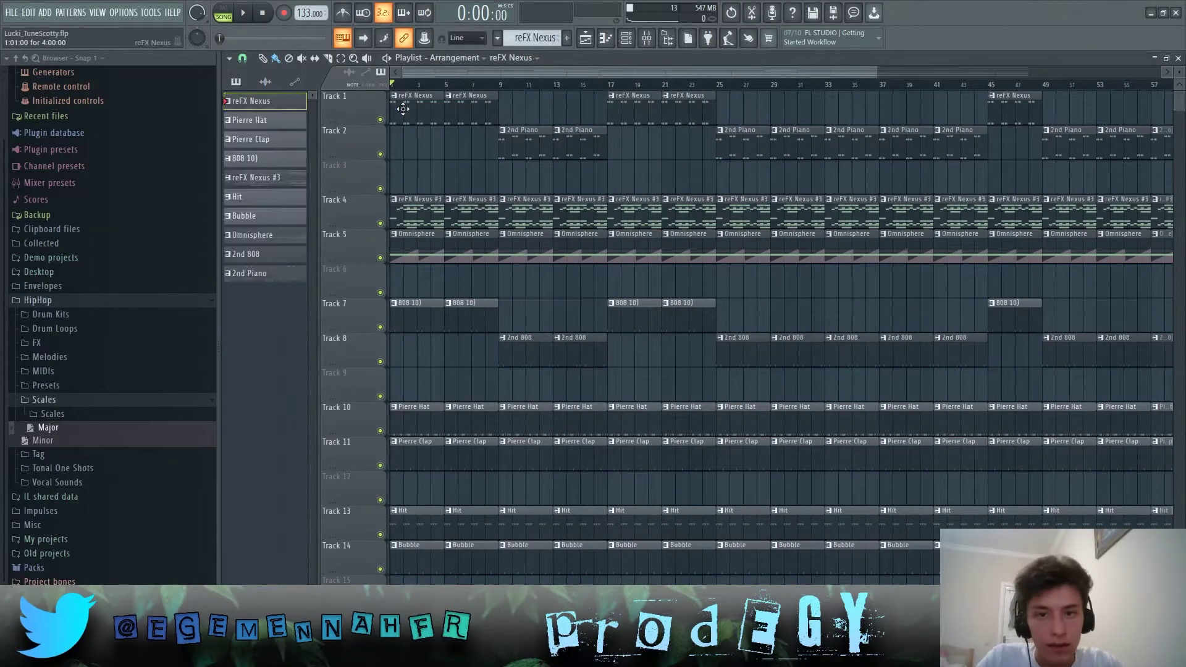
{"action": "left_click", "coordinate": [223, 13]}
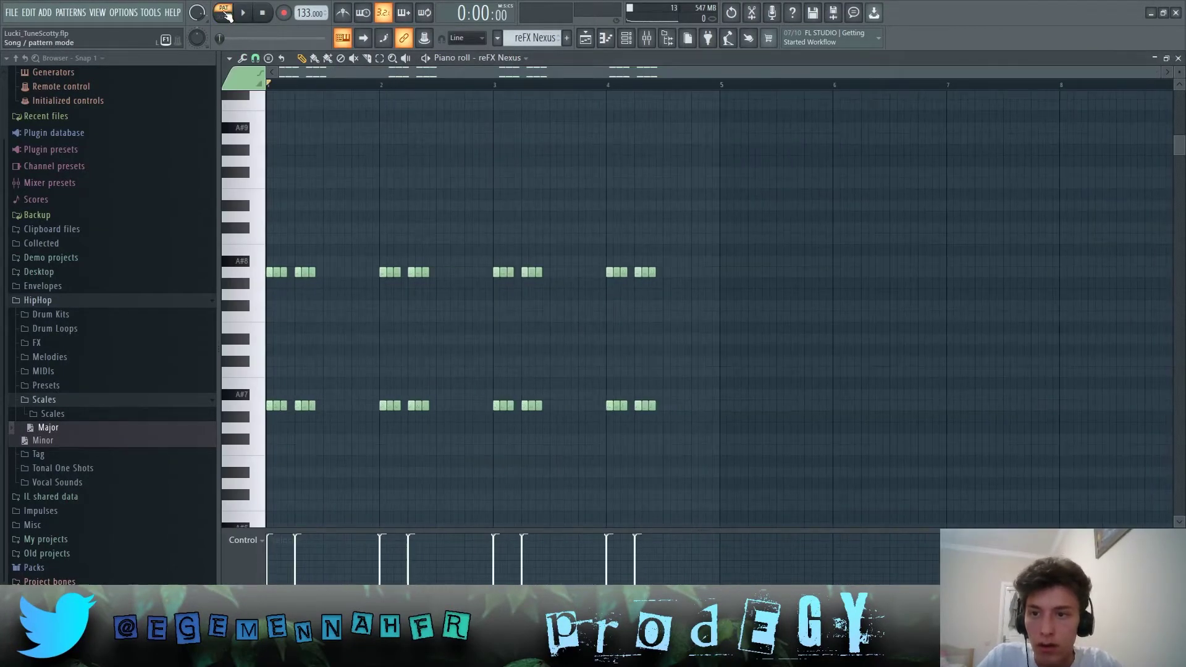
Step: Open the reFX Nexus instrument from the channel rack to examine its preset, and close both windows
{"action": "left_click", "coordinate": [626, 38]}
{"action": "left_click", "coordinate": [633, 236]}
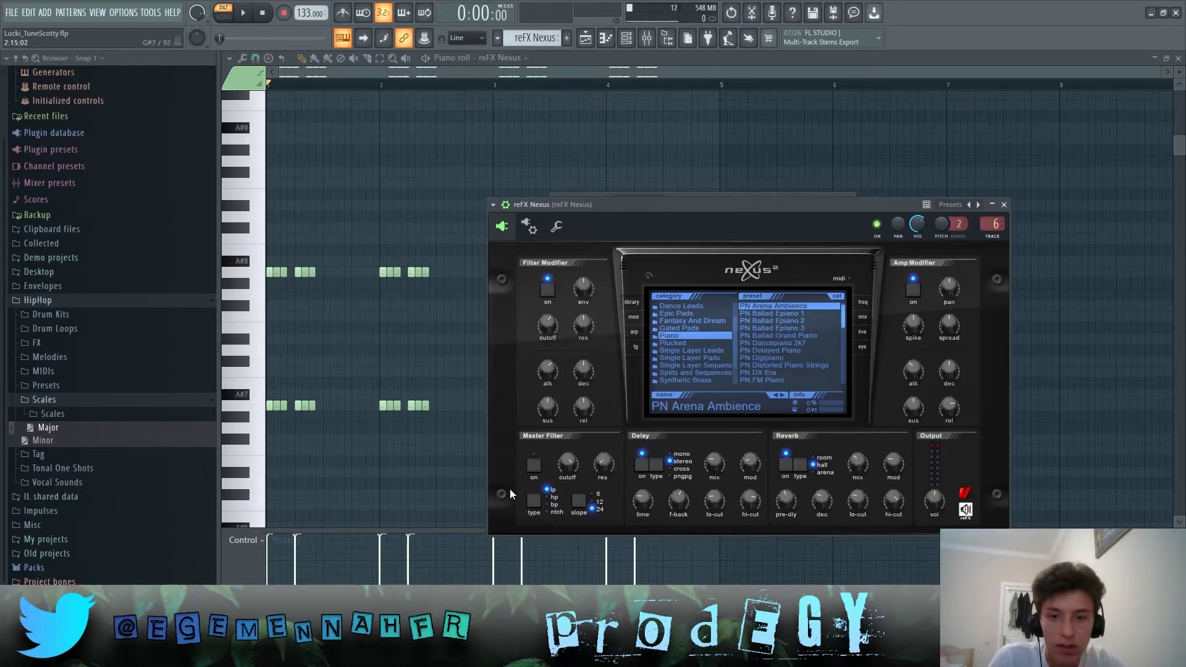
{"action": "left_click_drag", "start_coordinate": [645, 207], "coordinate": [630, 213]}
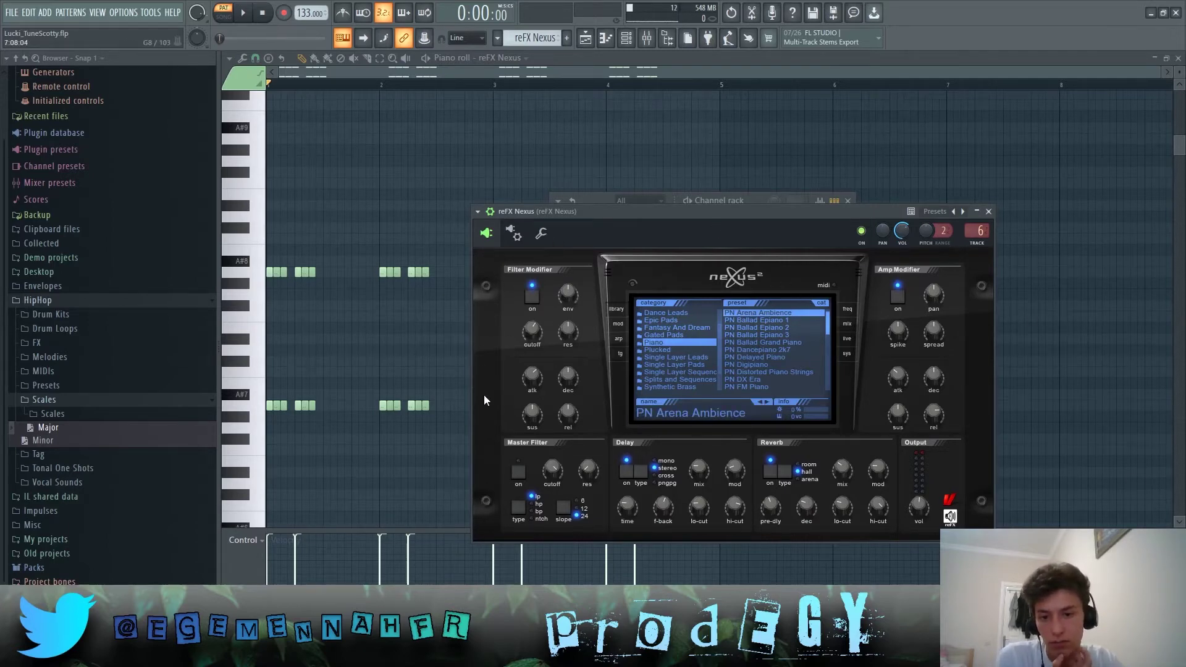
{"action": "left_click", "coordinate": [988, 211]}
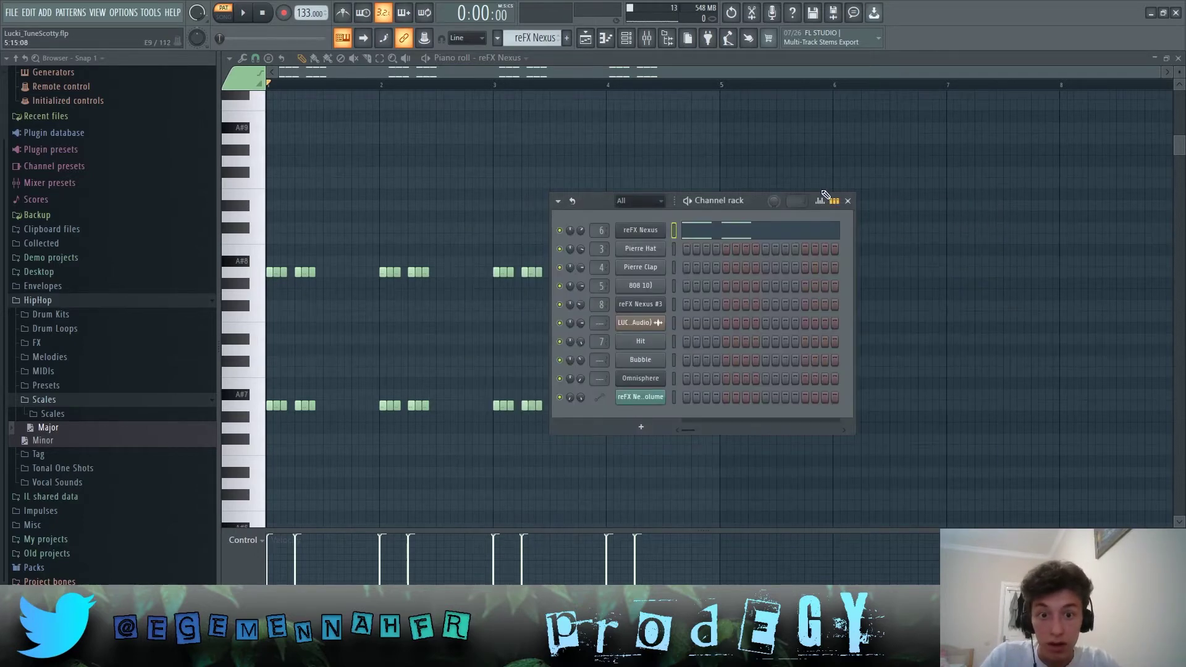
{"action": "key", "text": "F6"}
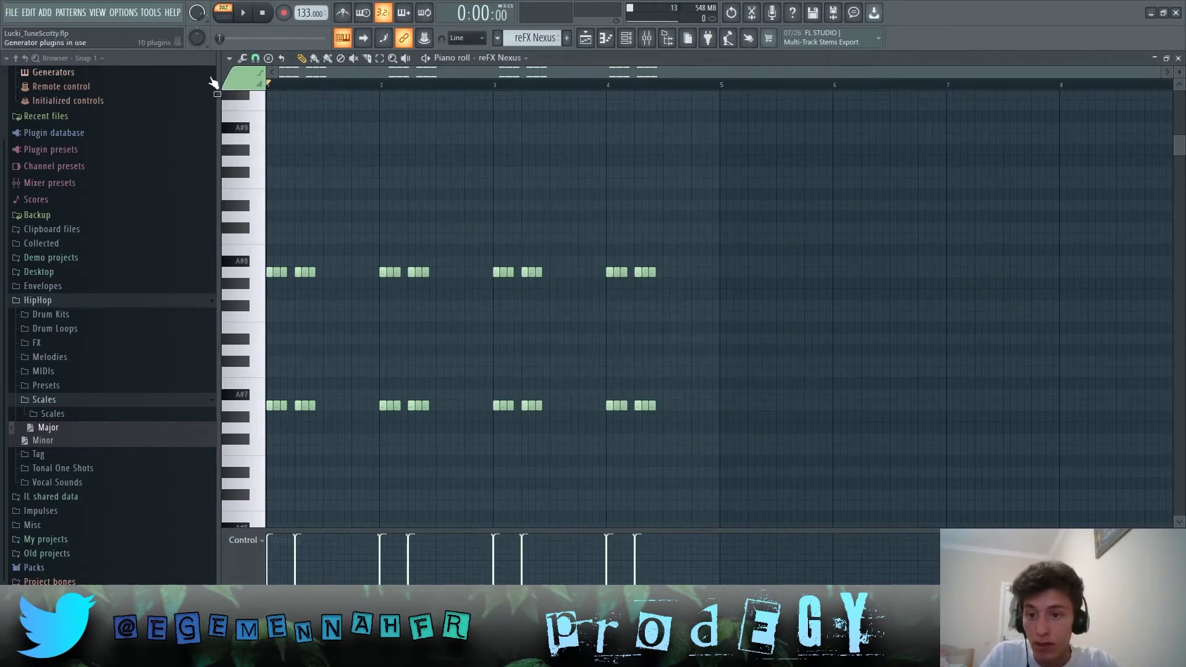
Step: Play the reFX Nexus pattern in the piano roll and stop playback
{"action": "key", "text": "space"}
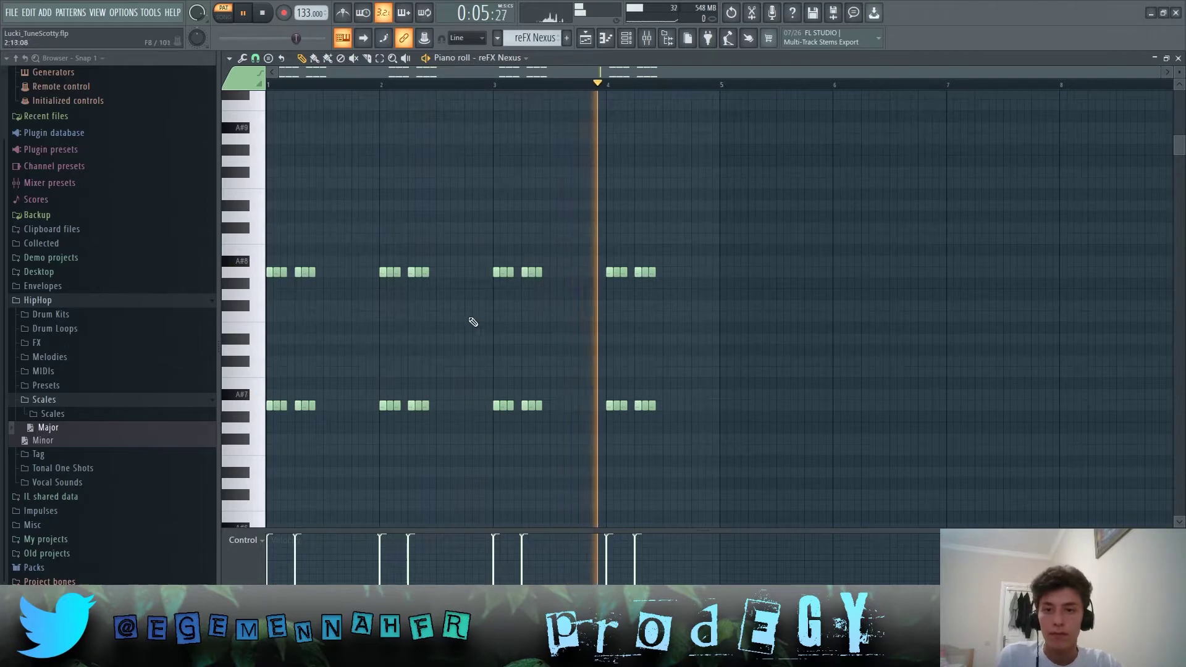
{"action": "scroll", "coordinate": [564, 272], "scroll_direction": "down", "scroll_amount": 1}
{"action": "key", "text": "space"}
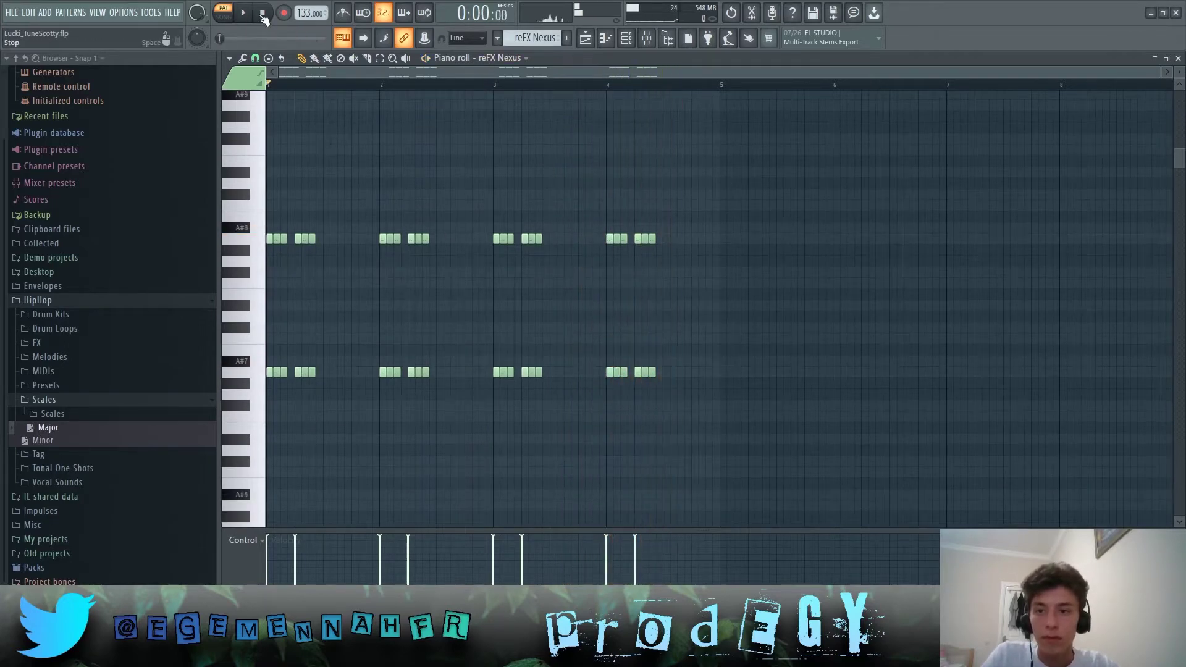
Step: Open the 2nd Piano pattern in the piano roll, select its bar 2 notes to examine them, and start playback
{"action": "left_click", "coordinate": [524, 164]}
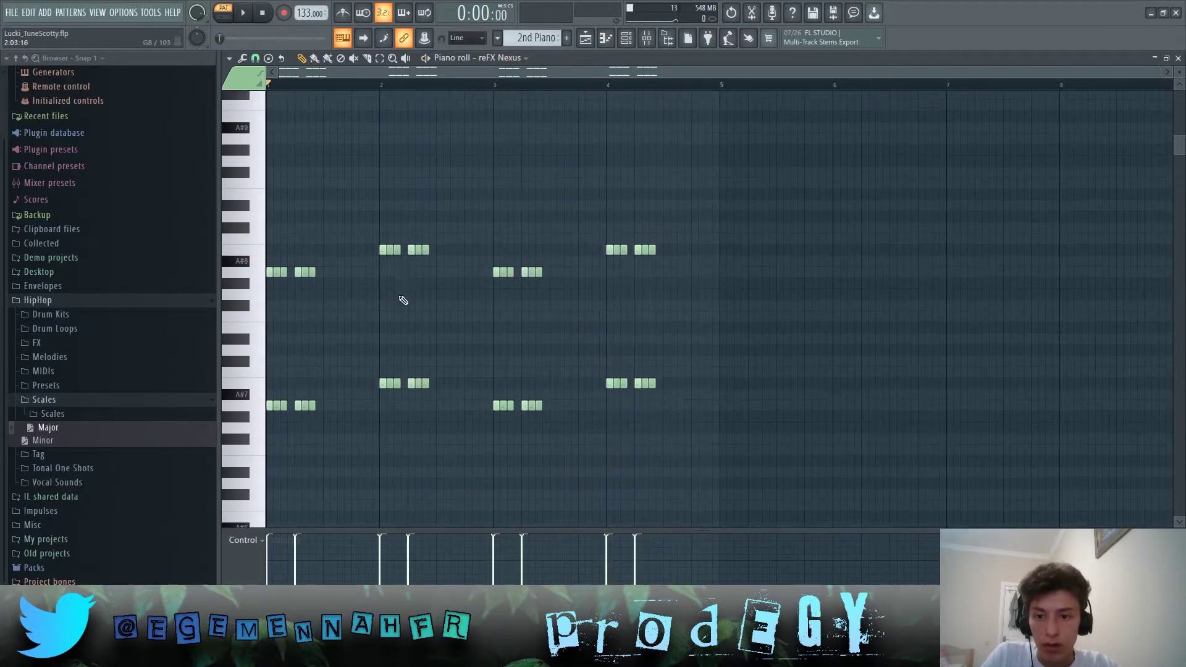
{"action": "left_click_drag", "start_coordinate": [379, 397], "coordinate": [433, 240]}
{"action": "scroll", "coordinate": [375, 420], "scroll_direction": "up", "scroll_amount": 2}
{"action": "scroll", "coordinate": [377, 396], "scroll_direction": "up", "scroll_amount": 3, "text": "ctrl"}
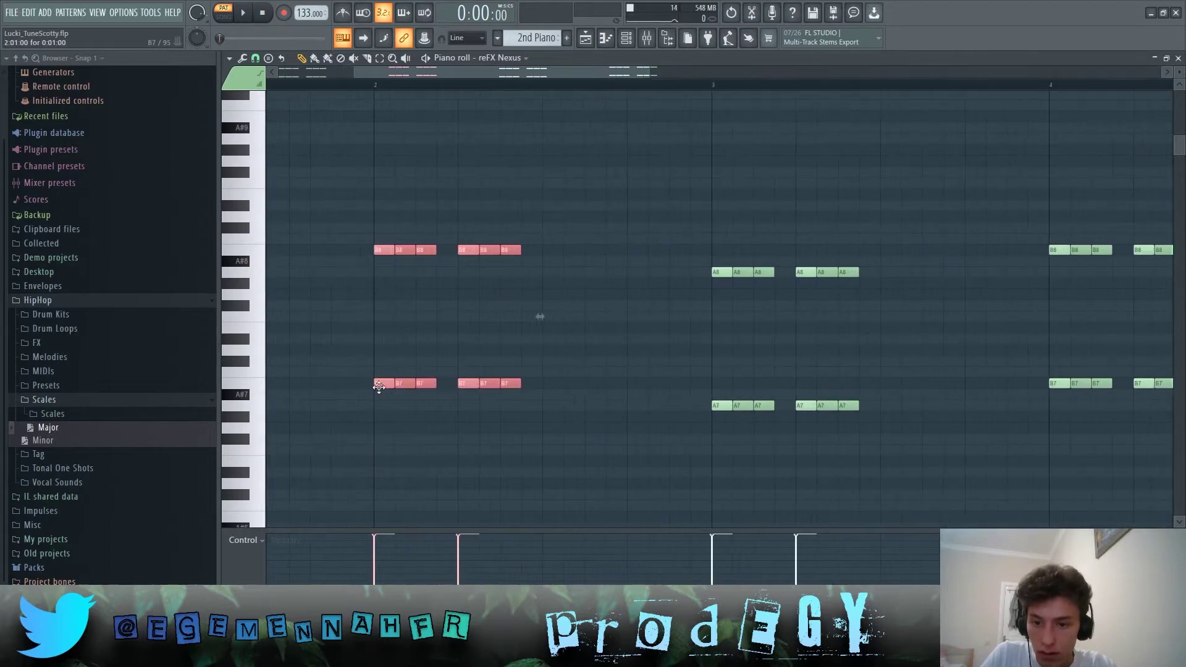
{"action": "scroll", "coordinate": [395, 383], "scroll_direction": "down", "scroll_amount": 2, "text": "ctrl"}
{"action": "scroll", "coordinate": [411, 375], "scroll_direction": "down", "scroll_amount": 1, "text": "ctrl"}
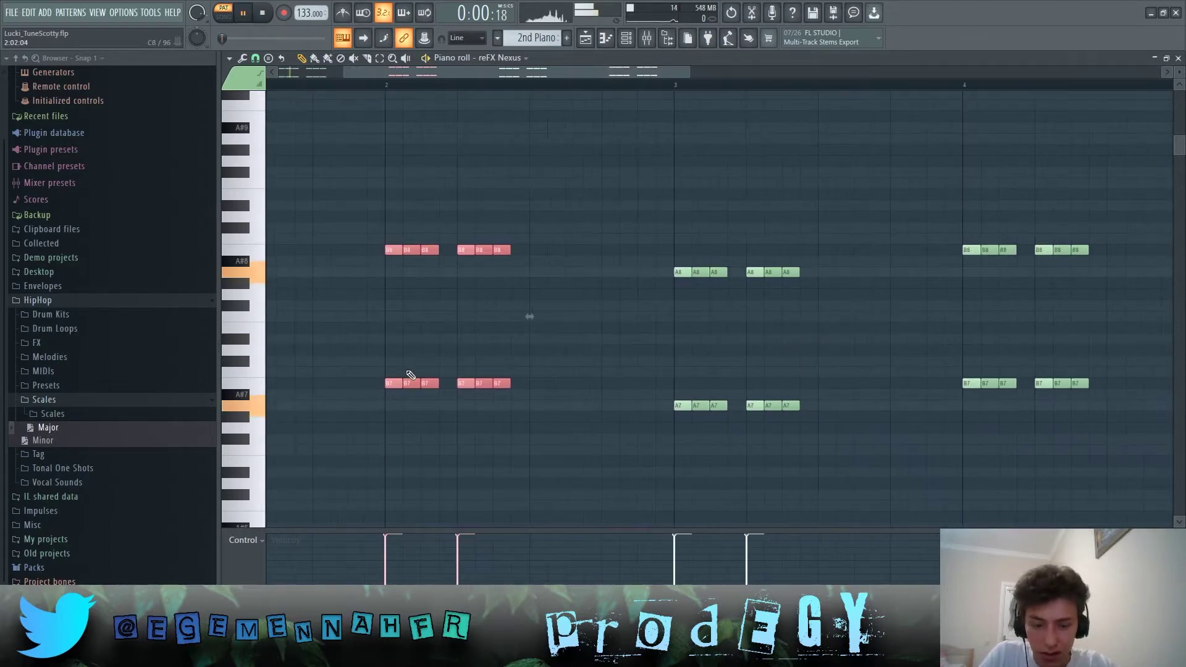
{"action": "key", "text": "space"}
{"action": "scroll", "coordinate": [410, 375], "scroll_direction": "down", "scroll_amount": 2, "text": "ctrl"}
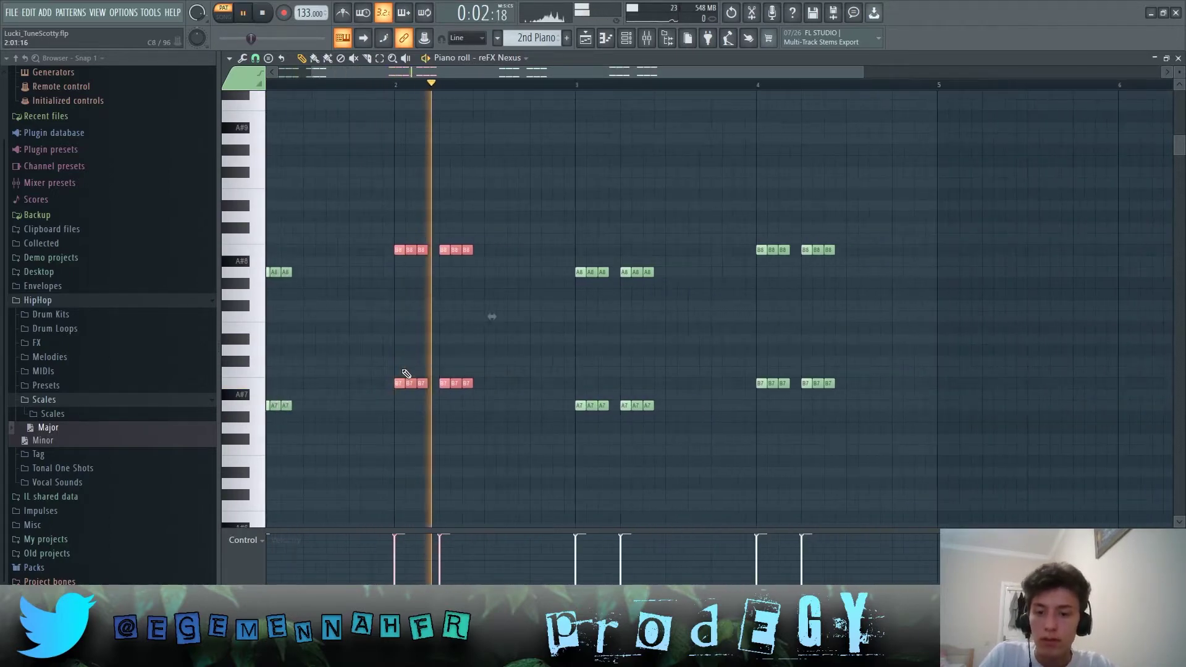
Step: Try the 2nd Piano's bar 4 notes one semitone higher, move them back down, and stop playback
{"action": "left_click_drag", "start_coordinate": [701, 399], "coordinate": [871, 134], "text": "ctrl"}
{"action": "key", "text": "shift+Up"}
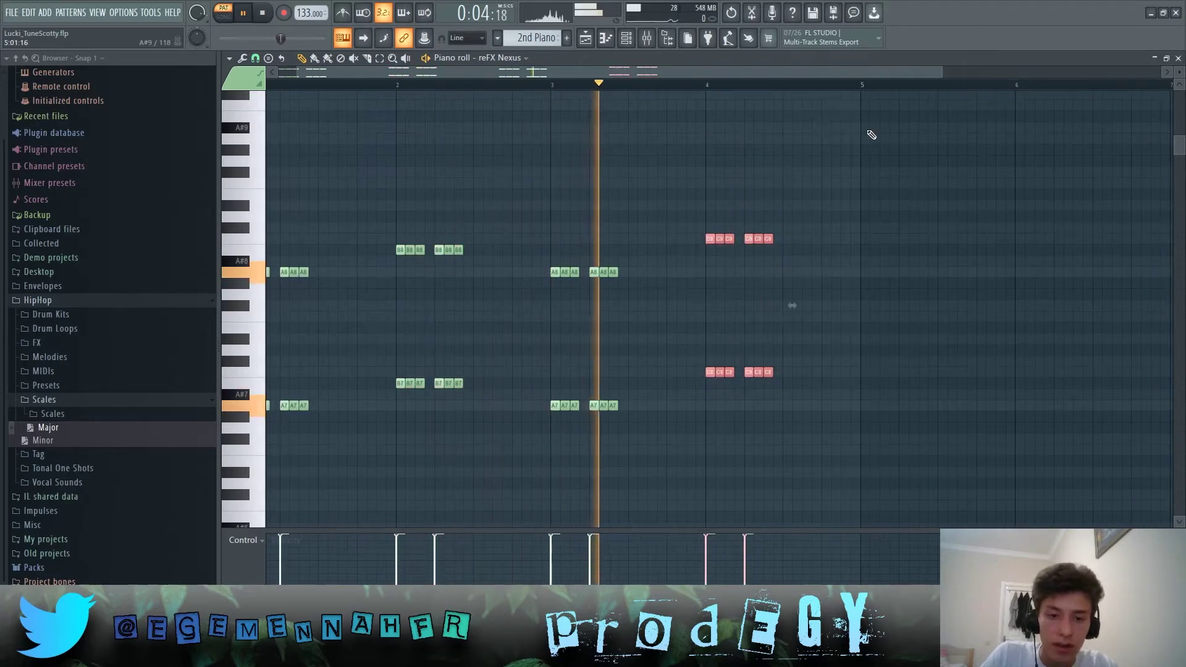
{"action": "key", "text": "ctrl+d"}
{"action": "left_click_drag", "start_coordinate": [833, 402], "coordinate": [651, 190], "text": "ctrl"}
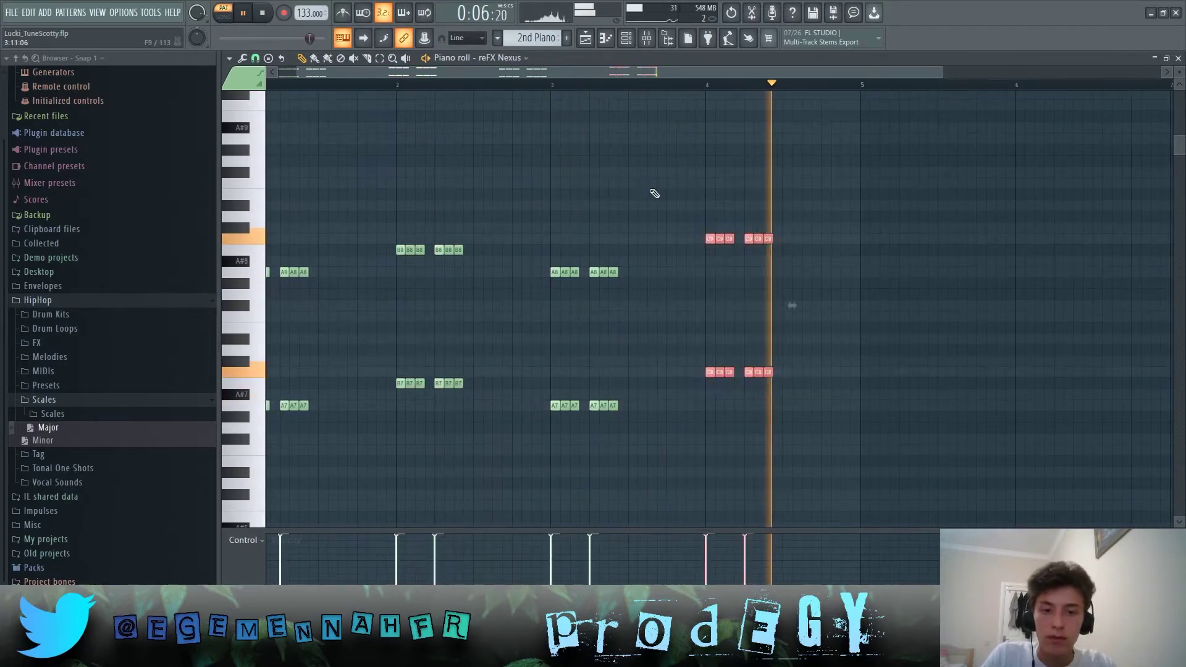
{"action": "key", "text": "shift+Down"}
{"action": "key", "text": "ctrl+d"}
{"action": "scroll", "coordinate": [648, 203], "scroll_direction": "down", "scroll_amount": 2, "text": "ctrl"}
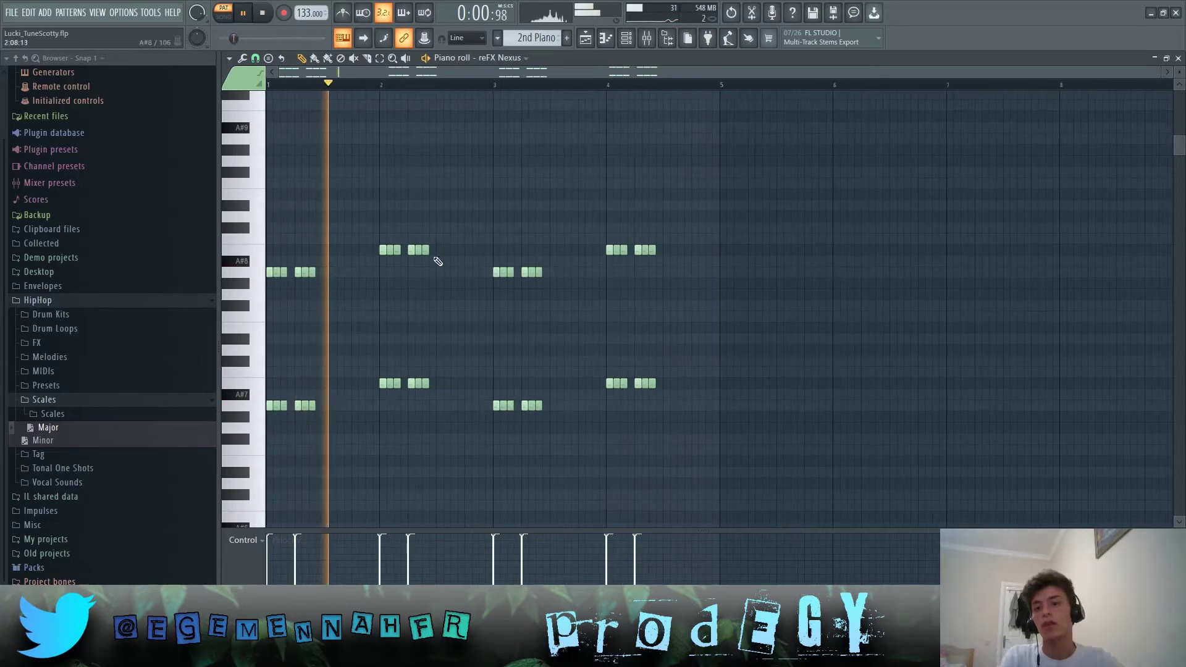
{"action": "key", "text": "space"}
{"action": "scroll", "coordinate": [309, 432], "scroll_direction": "up", "scroll_amount": 3, "text": "ctrl"}
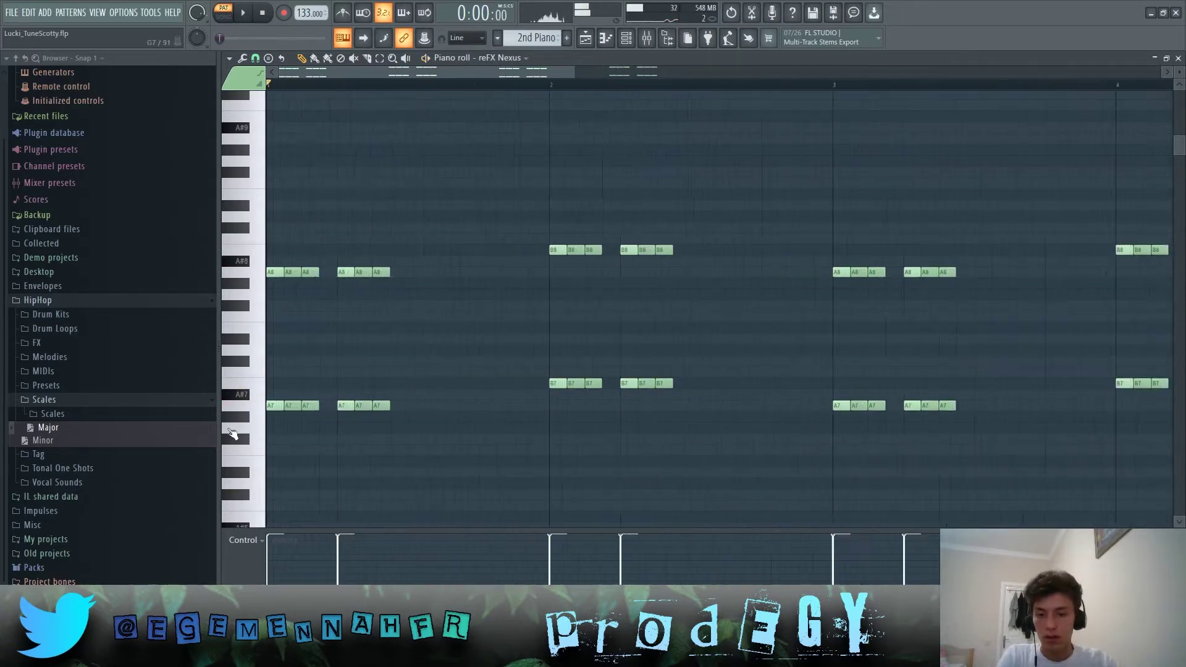
{"action": "left_click_drag", "start_coordinate": [309, 451], "coordinate": [309, 480], "text": "ctrl"}
{"action": "right_click", "coordinate": [323, 484], "text": "ctrl"}
{"action": "right_click", "coordinate": [315, 494], "text": "ctrl"}
{"action": "left_click", "coordinate": [617, 154]}
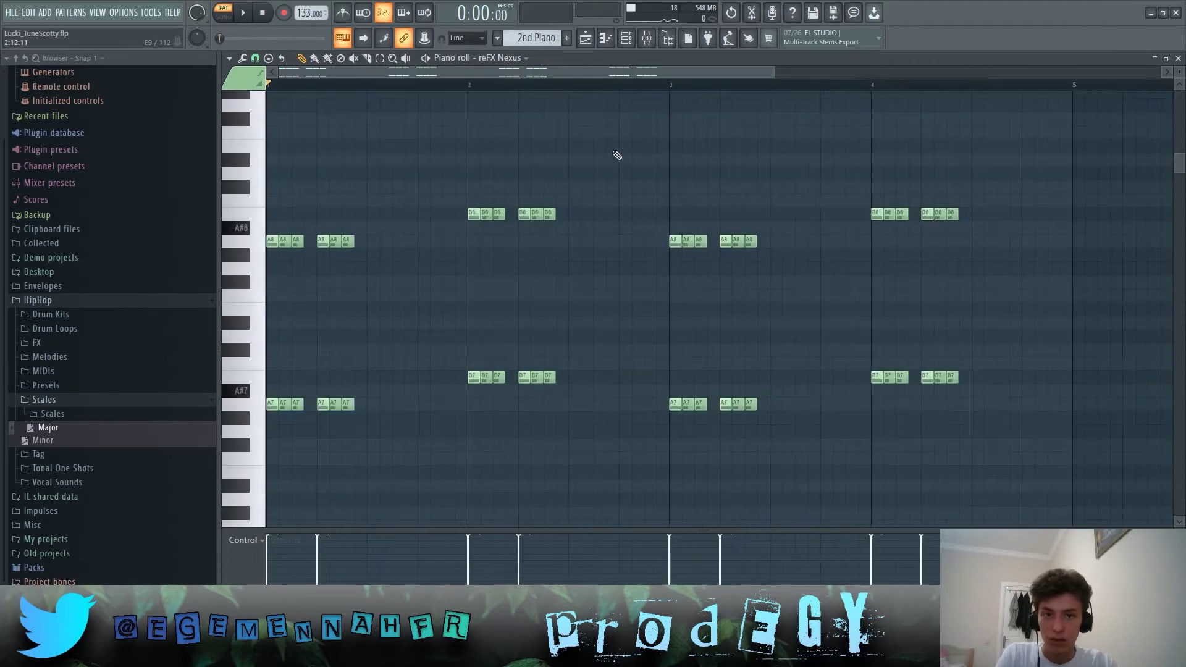
Step: Open the reFX Nexus instrument again to check the preset used for the 2nd Piano pattern, and close it
{"action": "left_click", "coordinate": [626, 39]}
{"action": "left_click", "coordinate": [644, 230]}
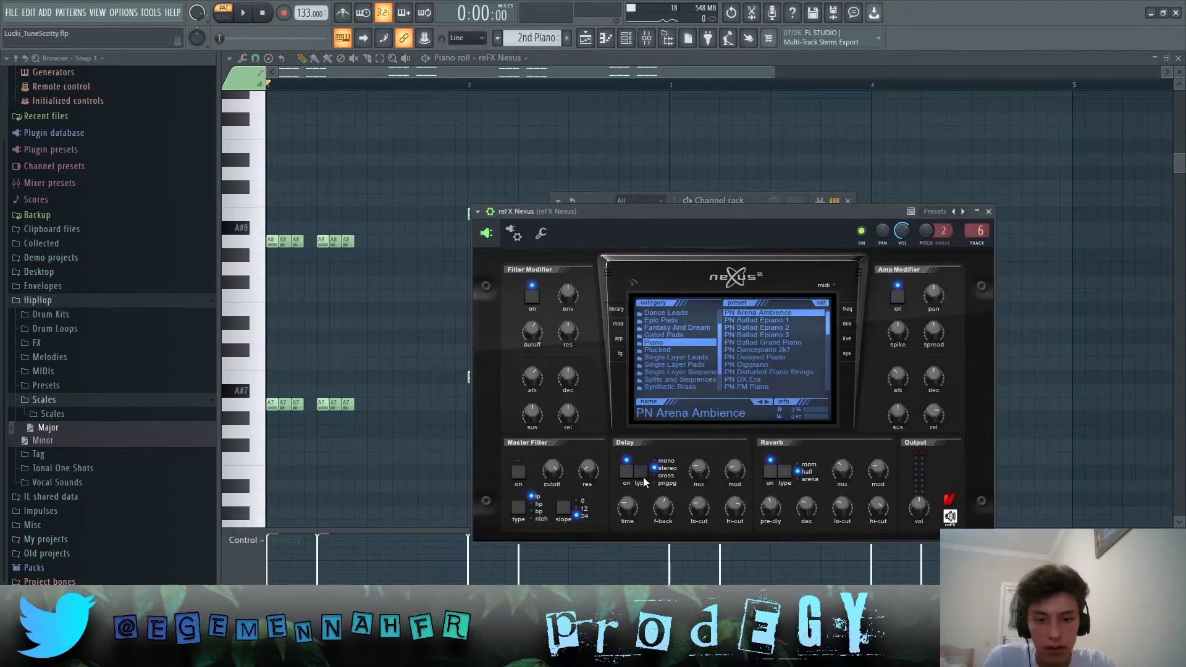
{"action": "left_click", "coordinate": [977, 212]}
{"action": "left_click", "coordinate": [987, 211]}
Step: Select the second and third notes of the first triplet group in both octaves to point out their velocity, and deselect them
{"action": "left_click", "coordinate": [339, 454]}
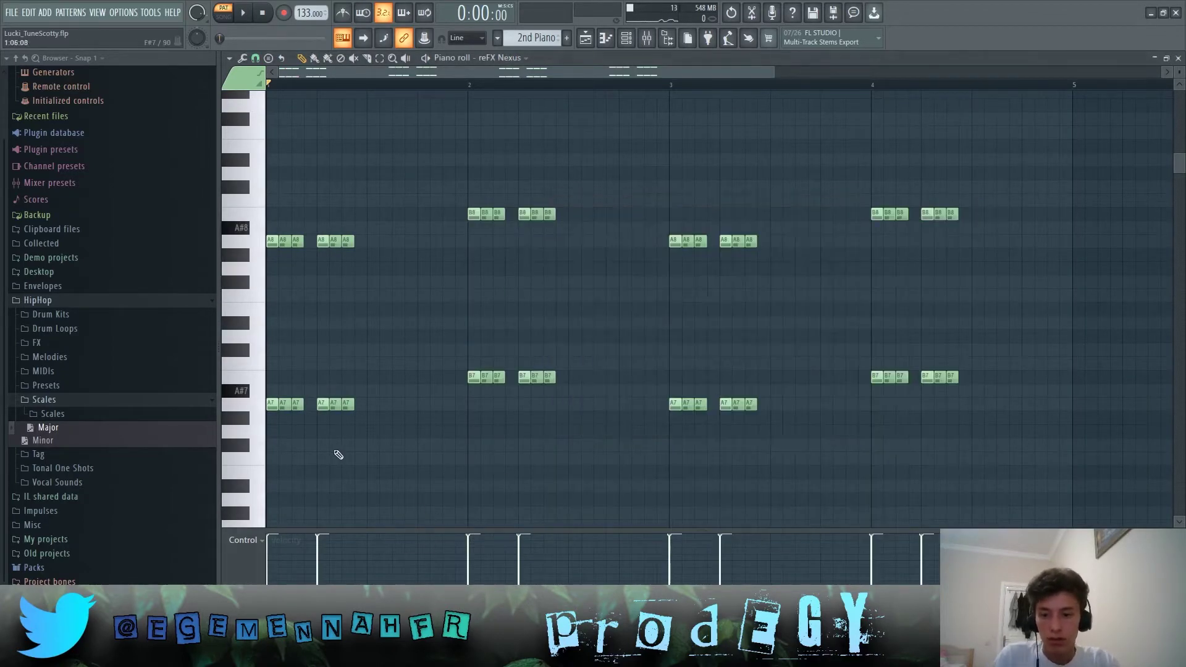
{"action": "left_click_drag", "start_coordinate": [308, 309], "coordinate": [285, 302]}
{"action": "right_click", "coordinate": [316, 308]}
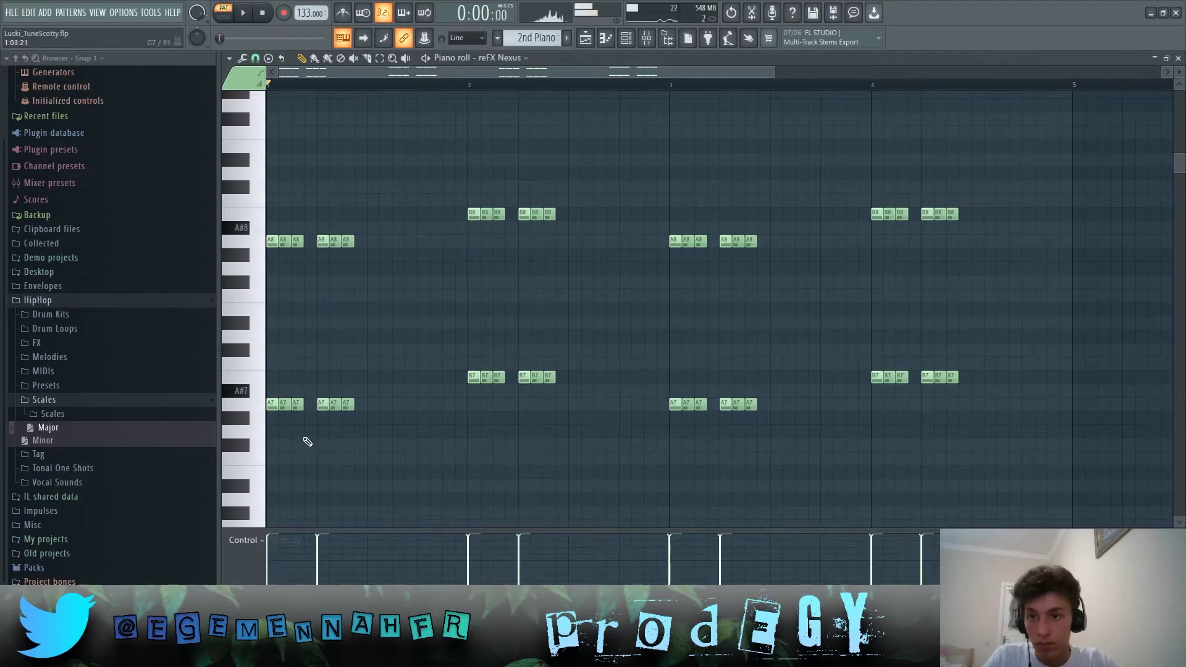
{"action": "left_click_drag", "start_coordinate": [303, 209], "coordinate": [286, 467]}
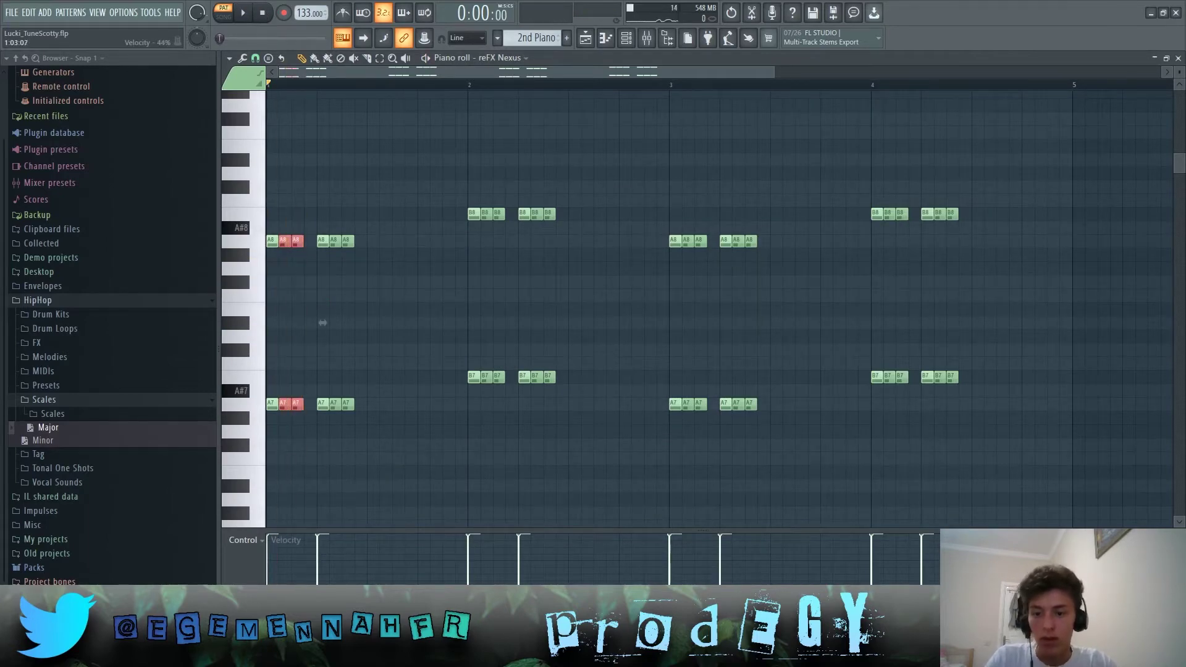
{"action": "right_click", "coordinate": [333, 441]}
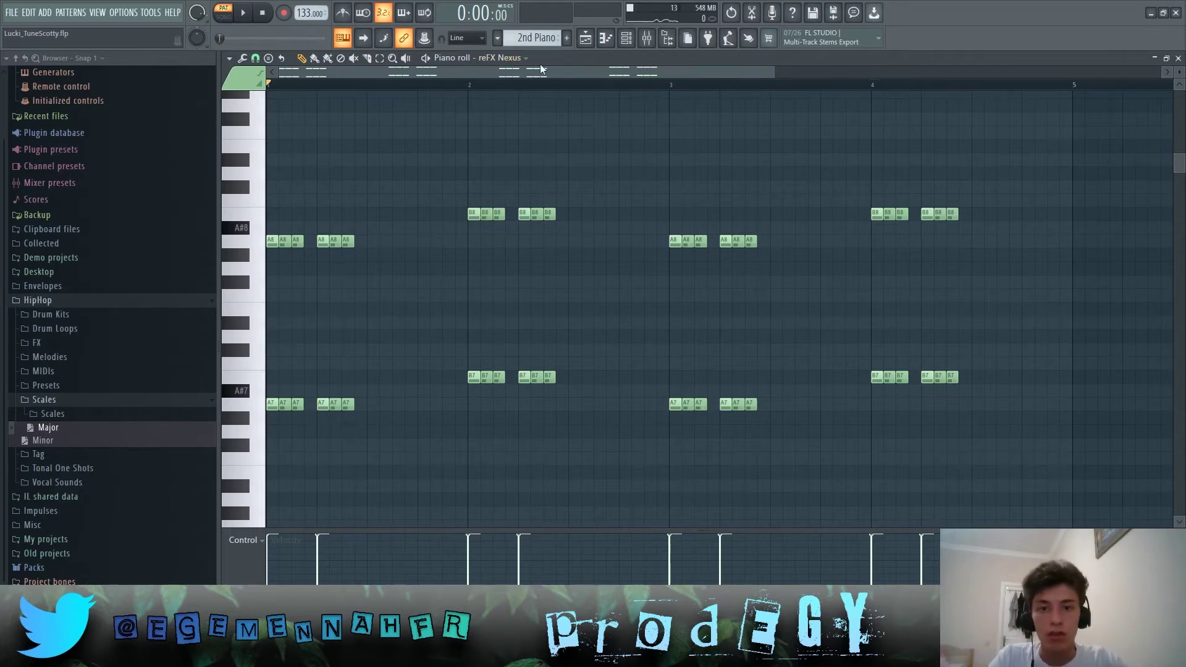
Step: Inspect the Fruity Parametric EQ 2 and Fruity Reeverb 2 effects on the reFX Nexus mixer track, closing each one
{"action": "left_click", "coordinate": [646, 37]}
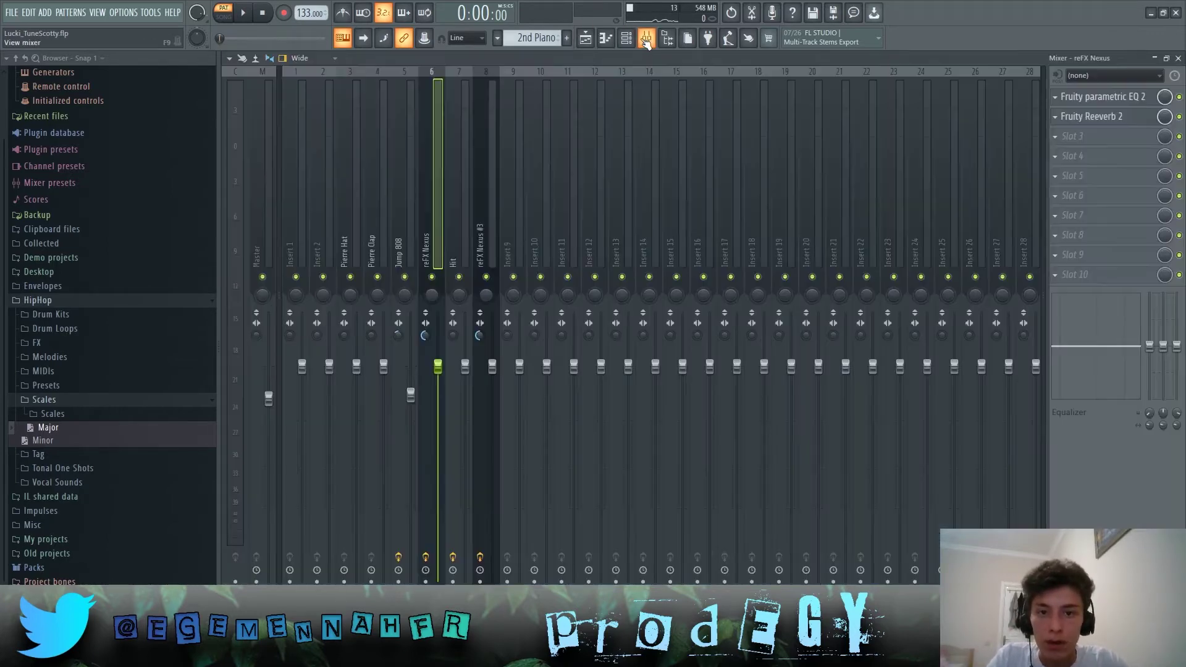
{"action": "left_click", "coordinate": [1103, 114]}
{"action": "left_click", "coordinate": [1102, 102]}
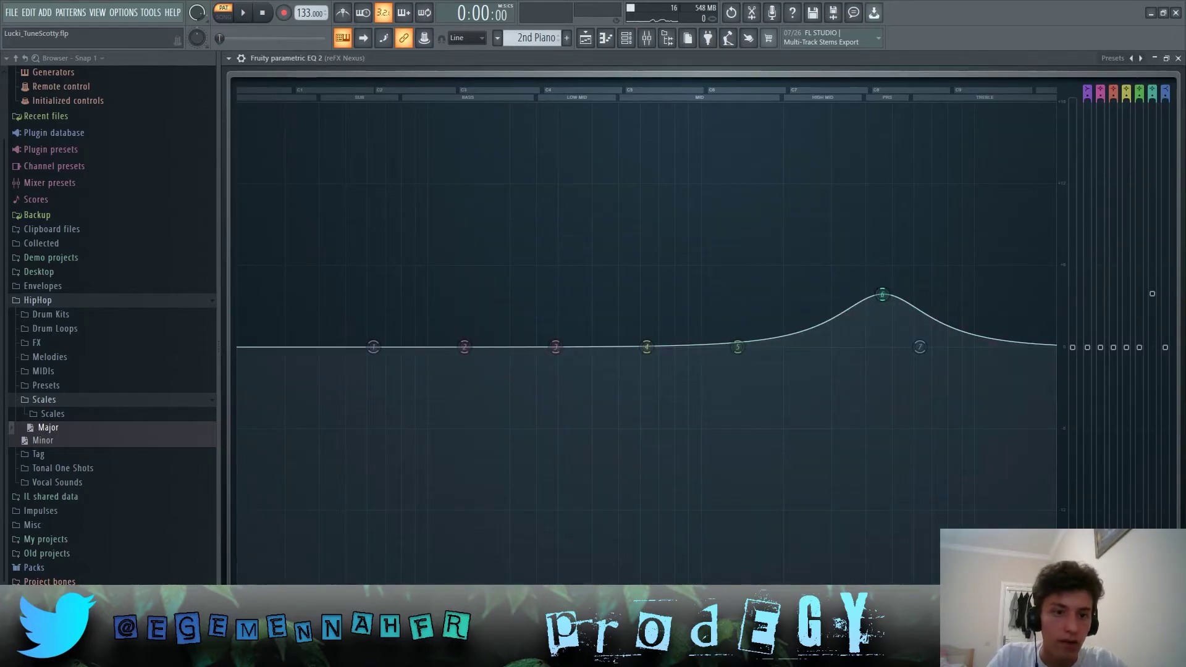
{"action": "left_click", "coordinate": [1177, 58]}
{"action": "left_click", "coordinate": [1138, 122]}
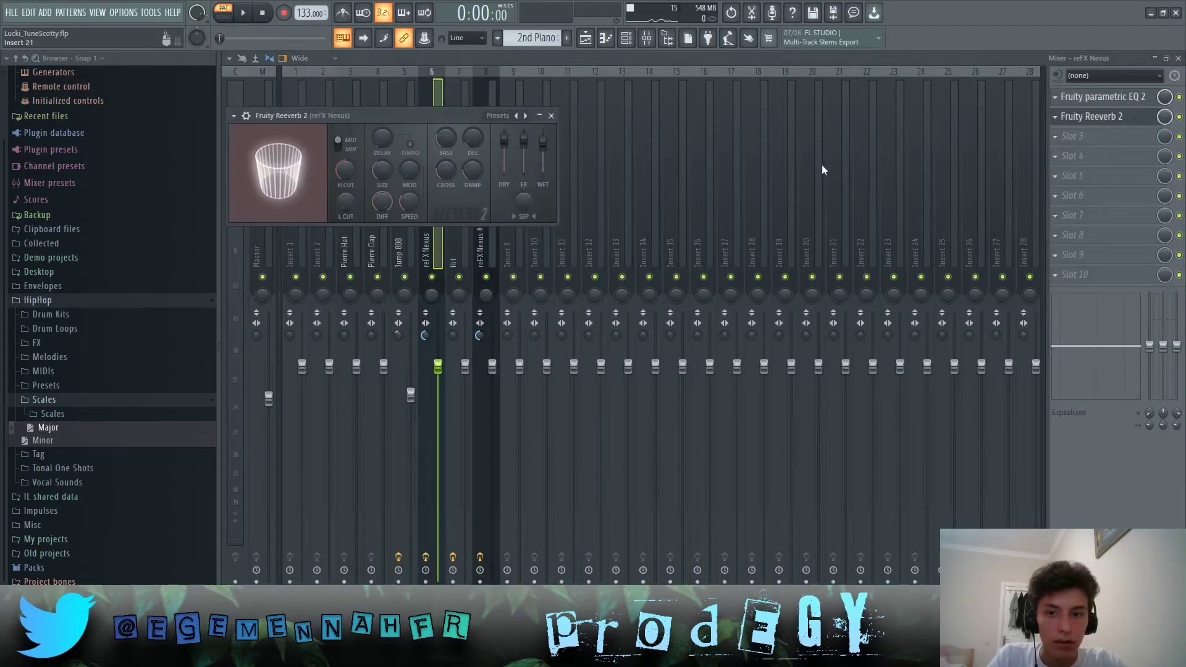
{"action": "left_click", "coordinate": [552, 115]}
Step: Return to the playlist and open the first reFX Nexus #3 clip of Track 4 in the piano roll
{"action": "key", "text": "F5"}
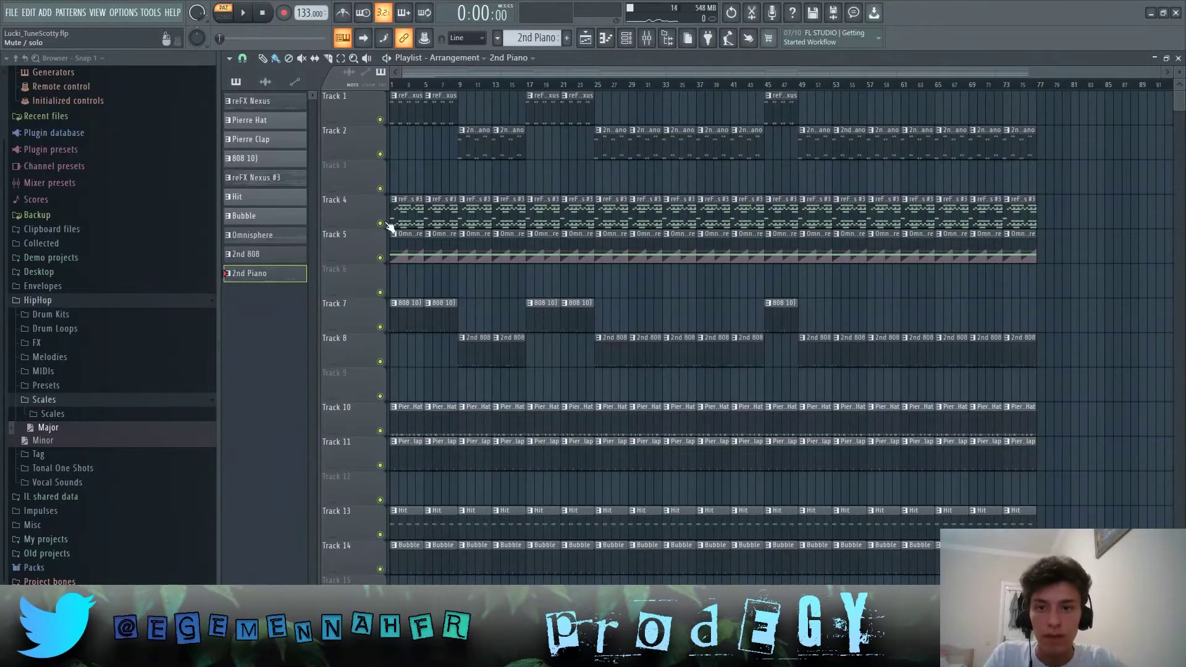
{"action": "scroll", "coordinate": [371, 229], "scroll_direction": "down", "scroll_amount": 4}
{"action": "scroll", "coordinate": [345, 213], "scroll_direction": "up", "scroll_amount": 2}
{"action": "scroll", "coordinate": [345, 207], "scroll_direction": "up", "scroll_amount": 4}
{"action": "scroll", "coordinate": [346, 201], "scroll_direction": "up", "scroll_amount": 1}
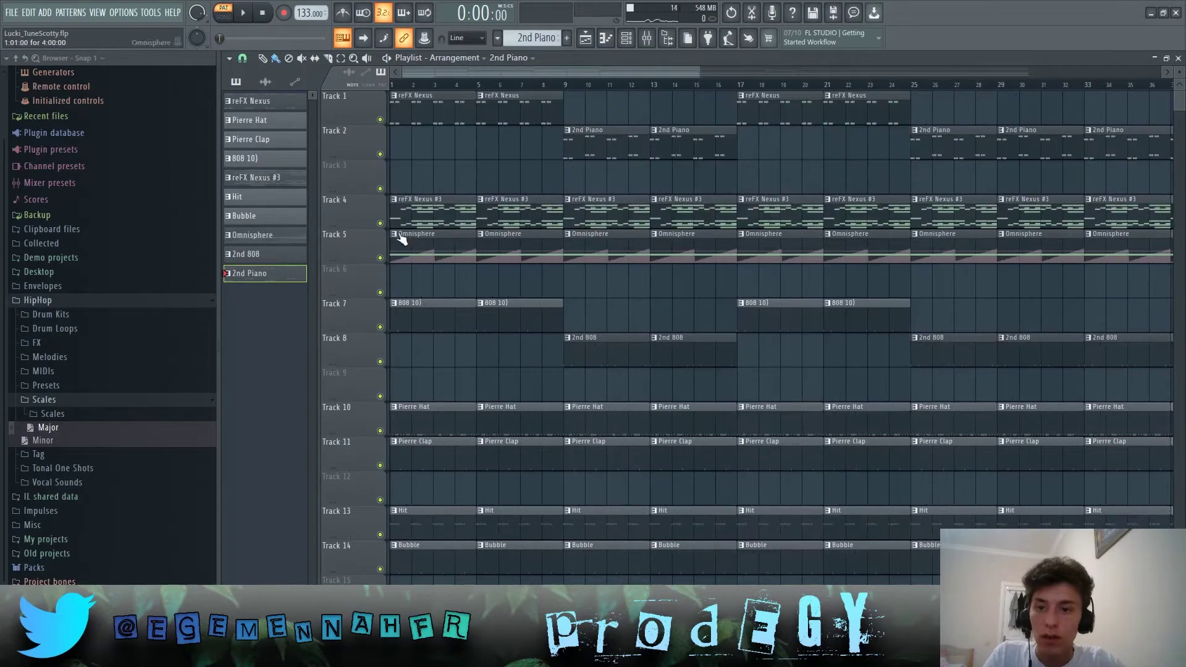
{"action": "double_click", "coordinate": [401, 230]}
{"action": "scroll", "coordinate": [417, 231], "scroll_direction": "down", "scroll_amount": 2}
{"action": "scroll", "coordinate": [352, 175], "scroll_direction": "down", "scroll_amount": 4}
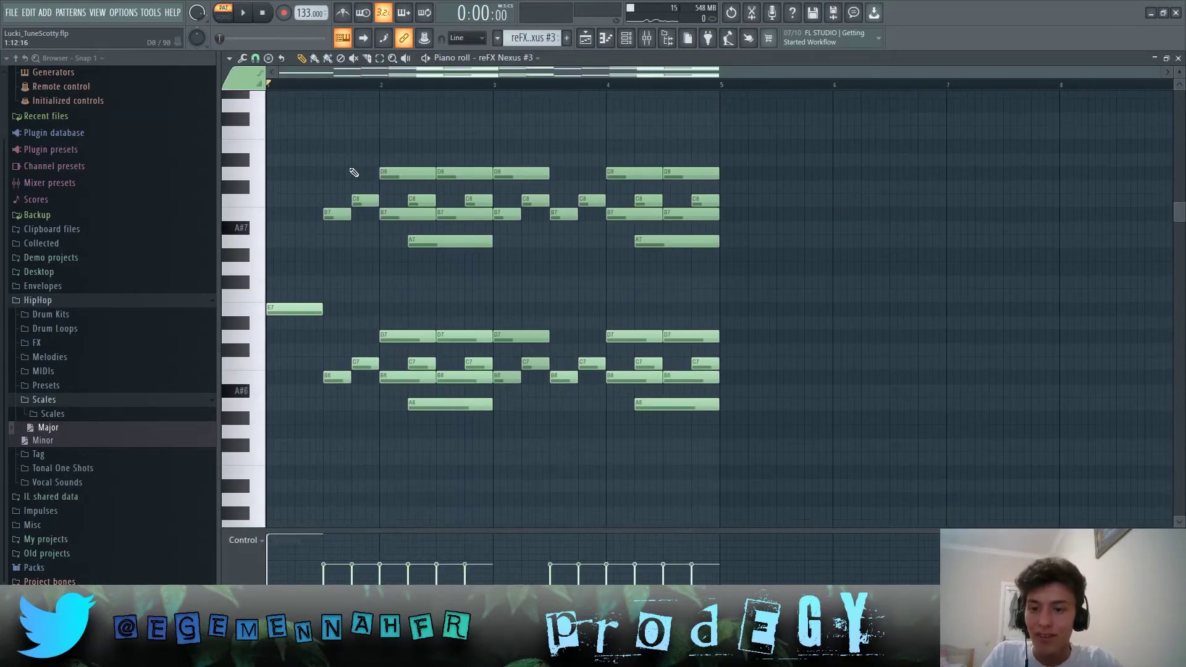
Step: Play the reFX Nexus #3 pattern and stop playback
{"action": "scroll", "coordinate": [665, 368], "scroll_direction": "up", "scroll_amount": 1}
{"action": "key", "text": "space"}
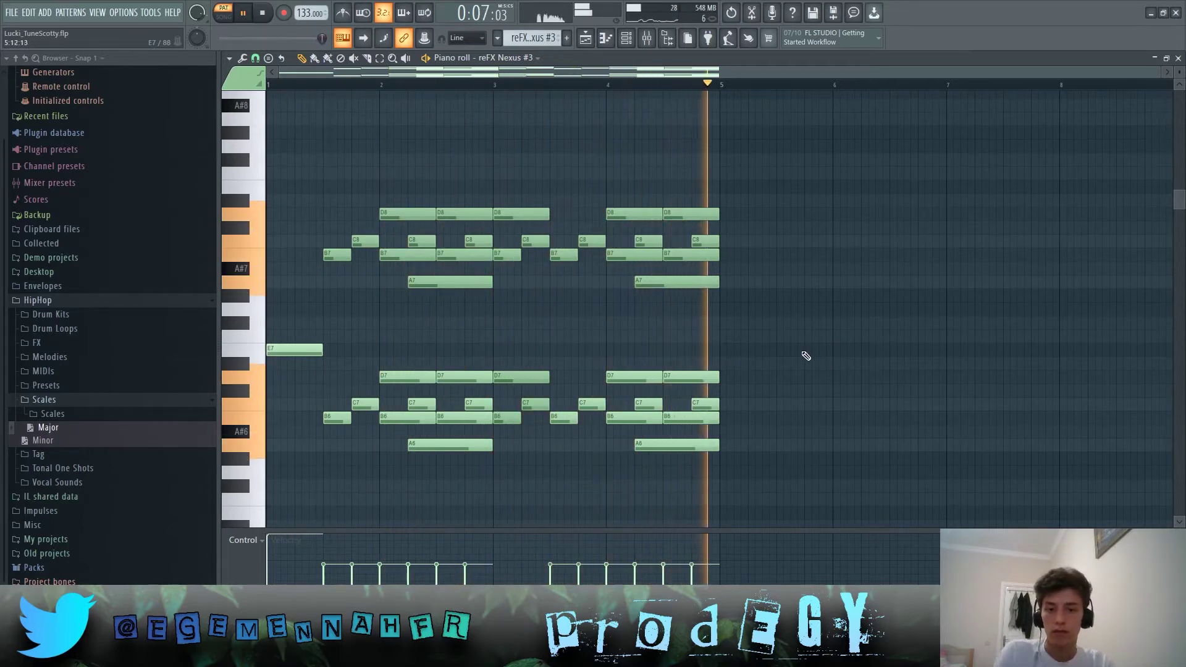
{"action": "left_click", "coordinate": [262, 15]}
Step: Open the reFX Nexus #3 instrument from the channel rack to examine its strings preset, and close it
{"action": "left_click", "coordinate": [625, 38]}
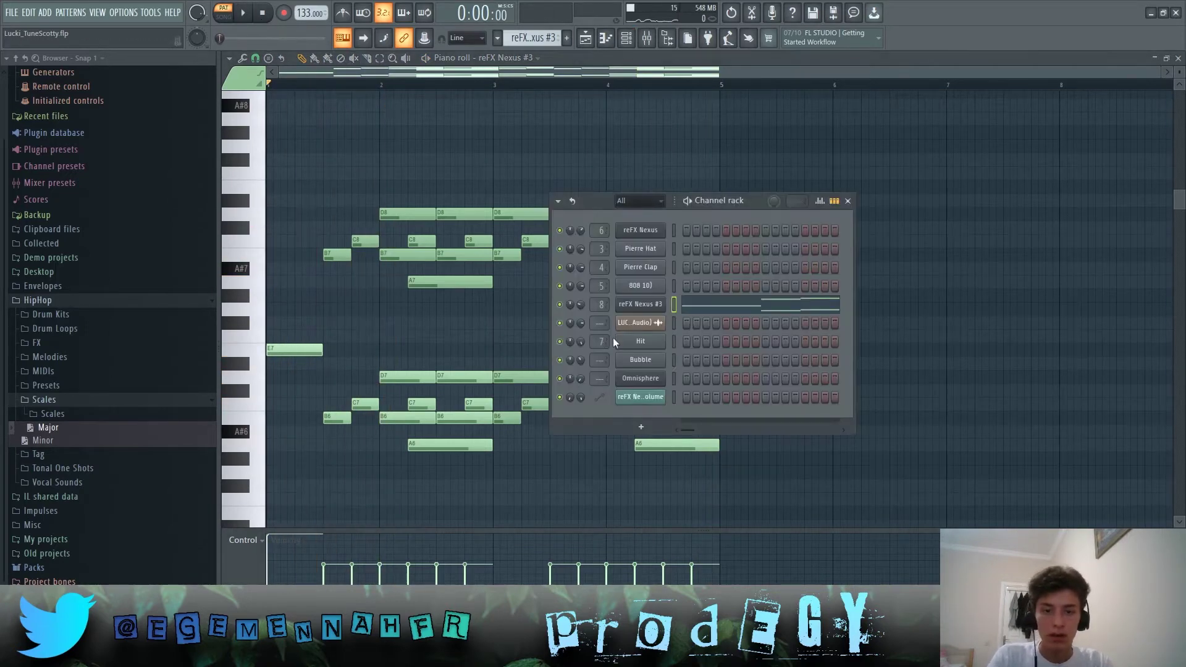
{"action": "left_click", "coordinate": [614, 337]}
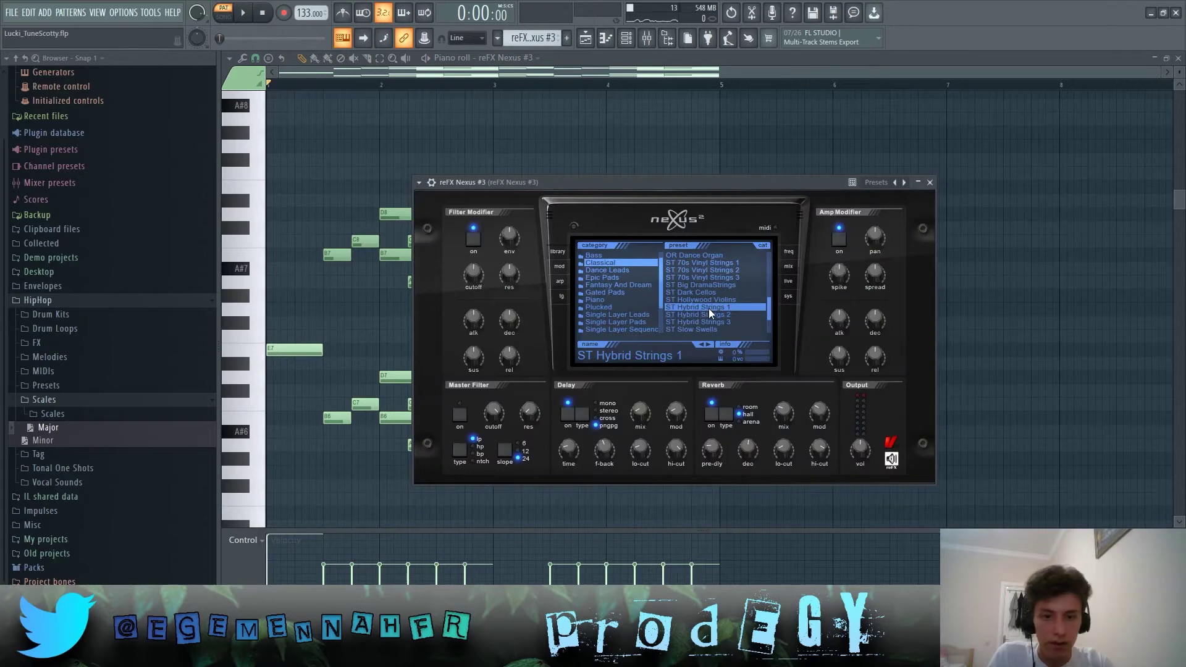
{"action": "left_click", "coordinate": [930, 183]}
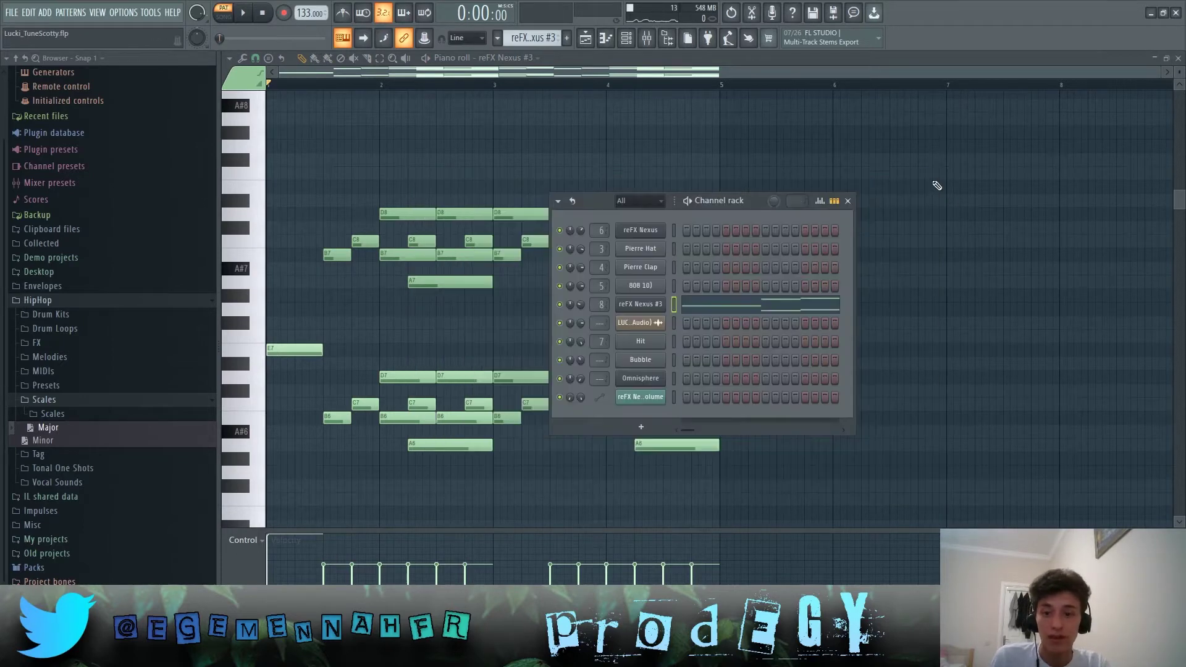
Step: Hide the channel rack and open the mixer to examine the effects on the reFX Nexus #3 track
{"action": "right_click", "coordinate": [524, 310]}
{"action": "left_click", "coordinate": [622, 44]}
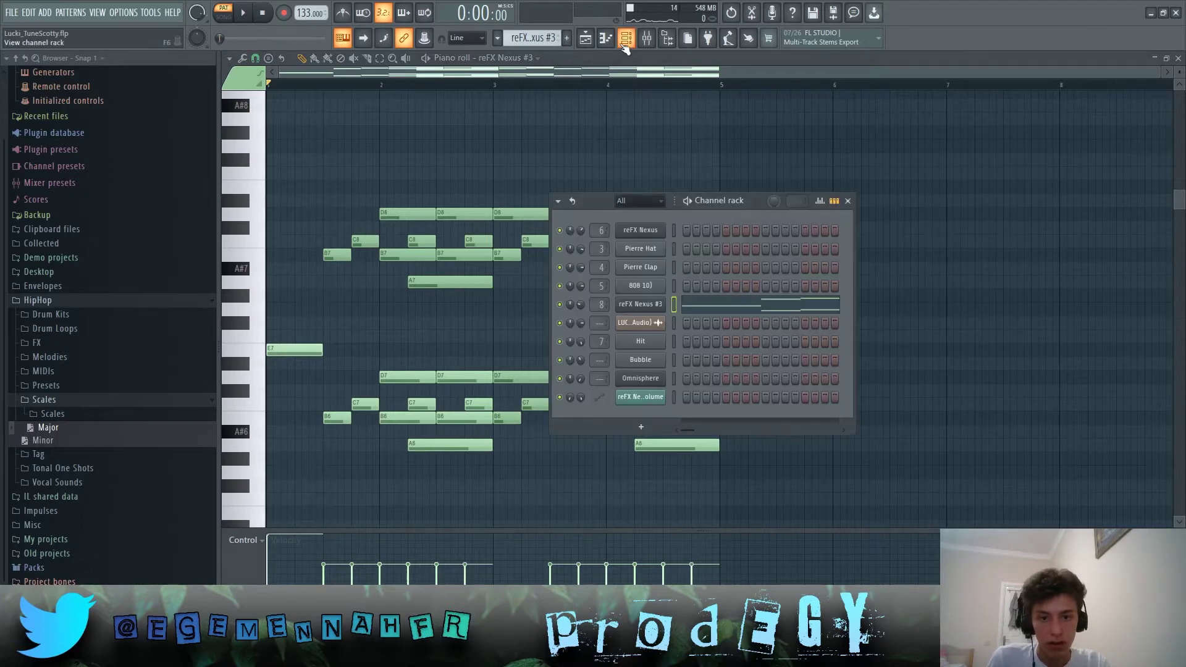
{"action": "left_click", "coordinate": [625, 38]}
{"action": "left_click", "coordinate": [646, 38]}
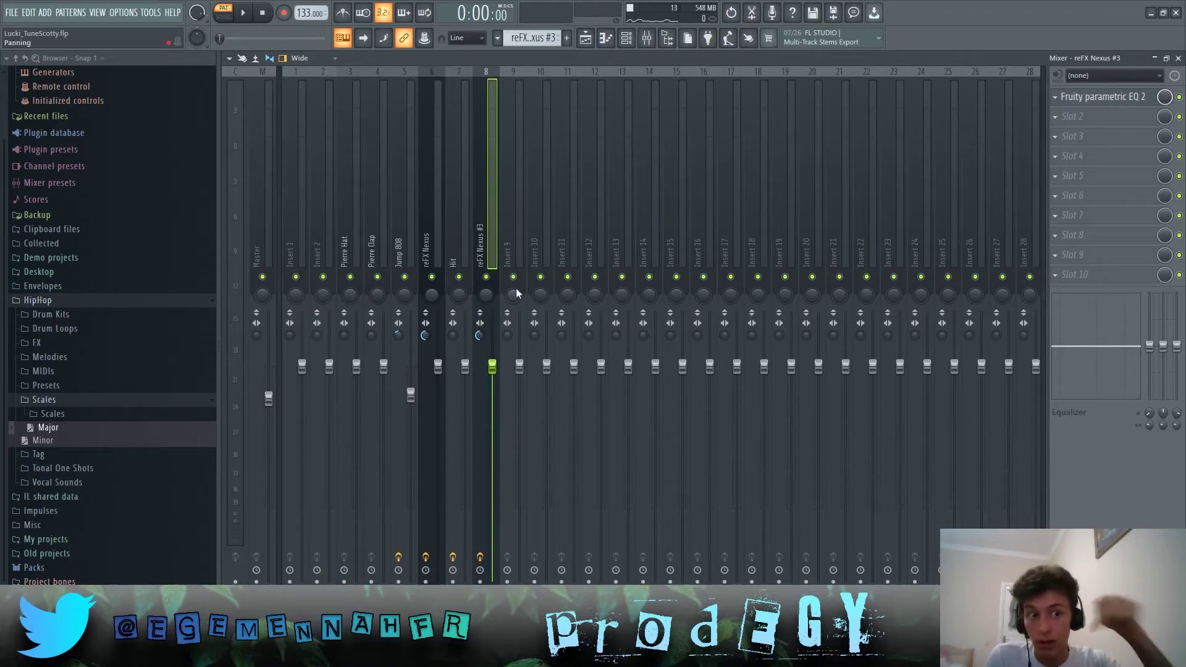
Step: Open the Fruity parametric EQ 2 on the reFX Nexus #3 mixer track to examine its curve, and return to the playlist
{"action": "left_click", "coordinate": [1114, 106]}
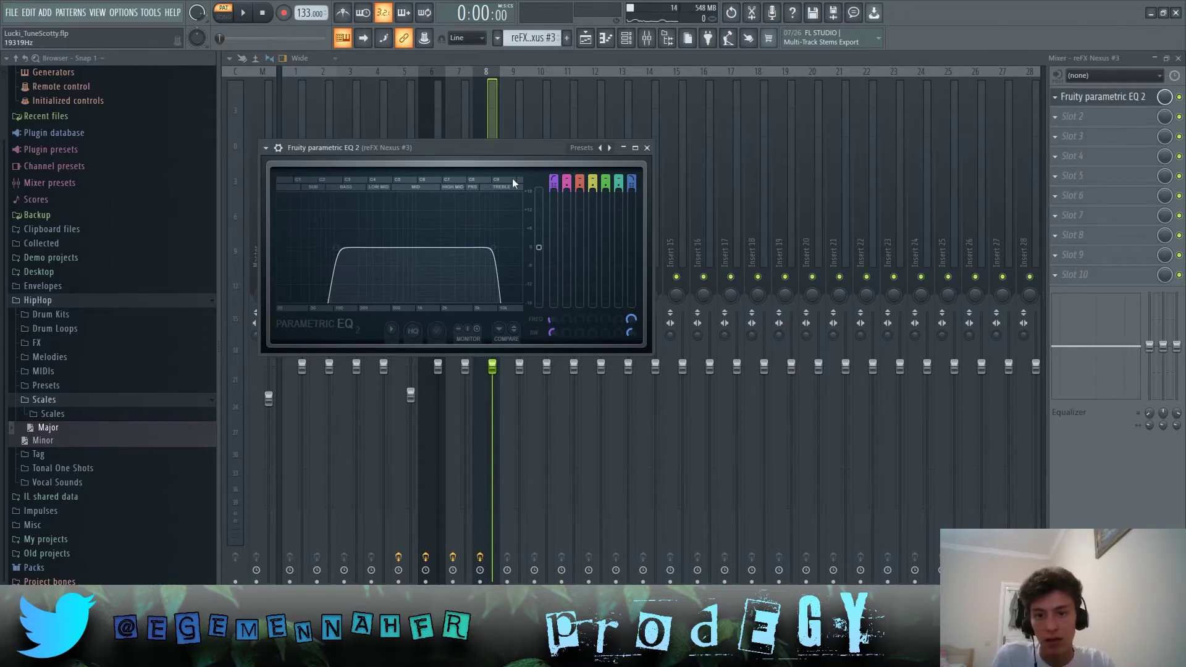
{"action": "left_click", "coordinate": [646, 148]}
{"action": "left_click", "coordinate": [585, 38]}
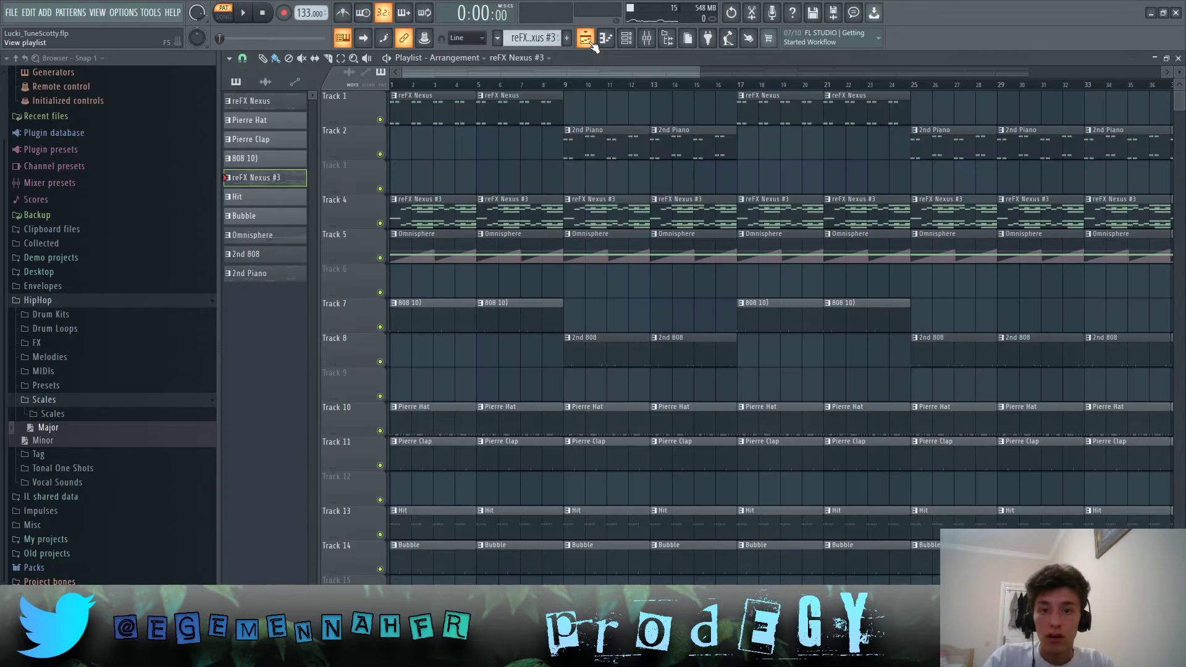
Step: Open the first Omnisphere clip of Track 5 in the piano roll and briefly view the mixer
{"action": "double_click", "coordinate": [423, 242]}
{"action": "left_click", "coordinate": [646, 37]}
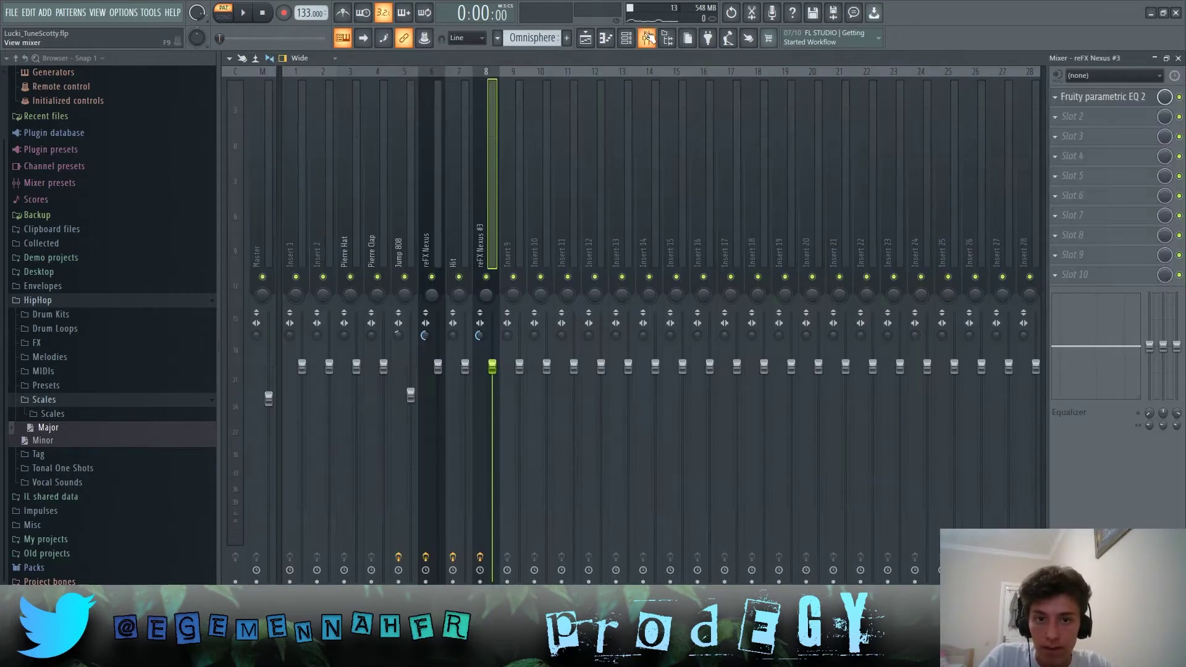
{"action": "left_click", "coordinate": [646, 37]}
Step: Open the Omnisphere instrument from the channel rack to examine its Boys Choir Oos patch and layer A settings, and close it
{"action": "left_click", "coordinate": [626, 37]}
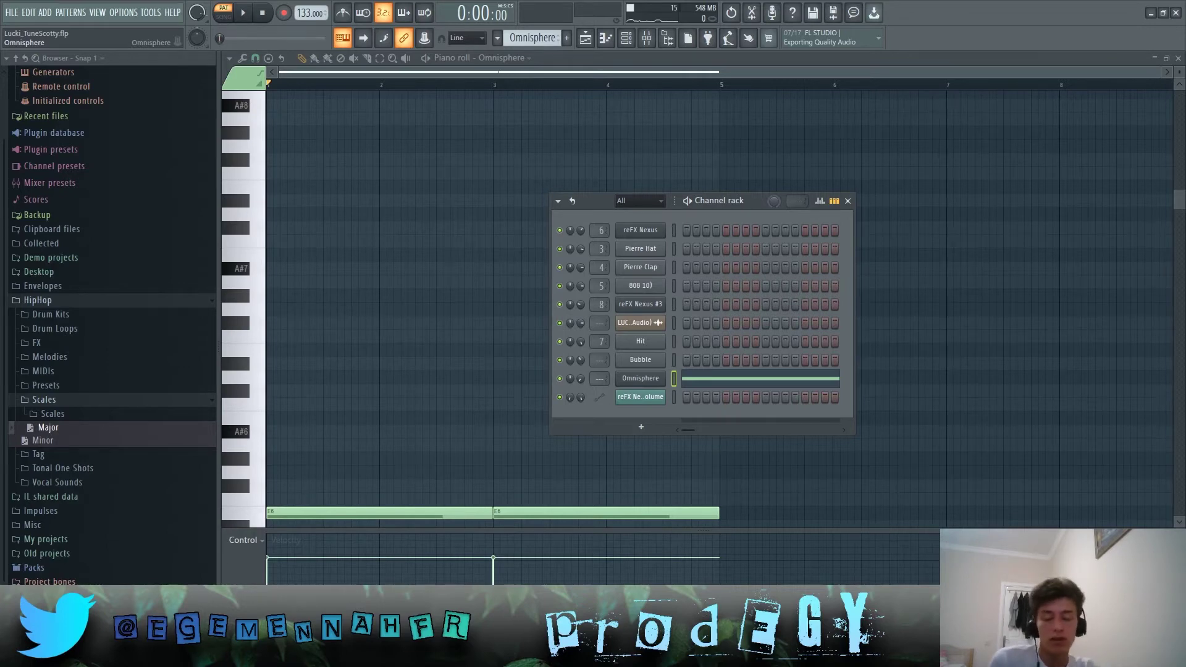
{"action": "left_click", "coordinate": [640, 378]}
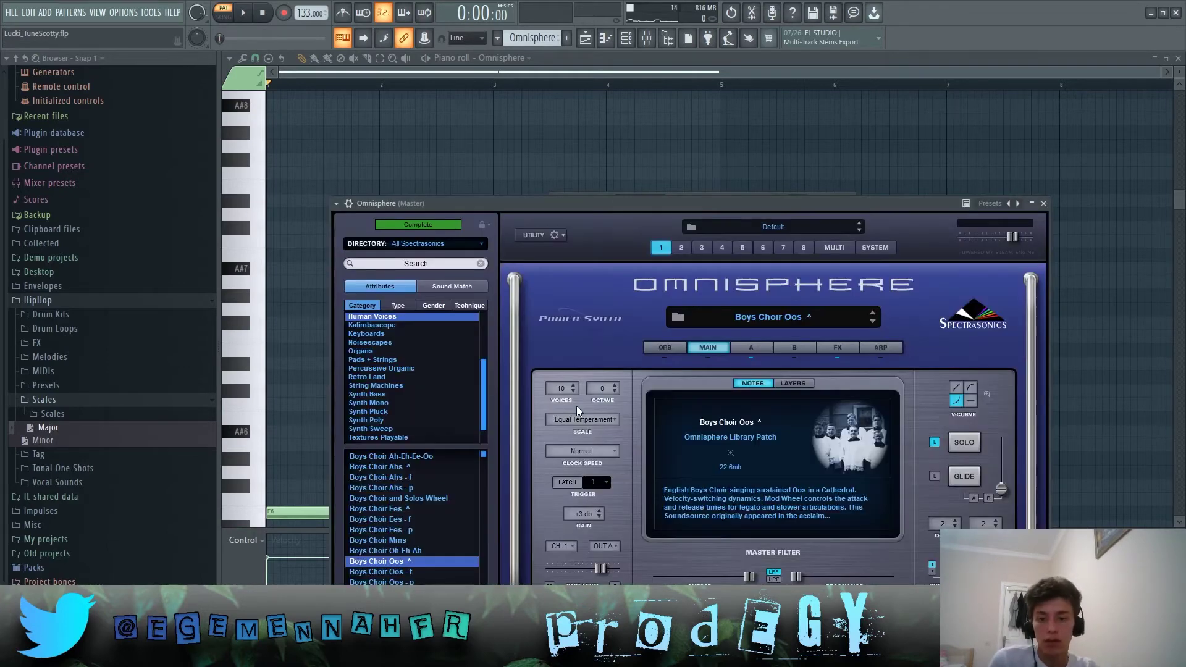
{"action": "scroll", "coordinate": [383, 537], "scroll_direction": "down", "scroll_amount": 2}
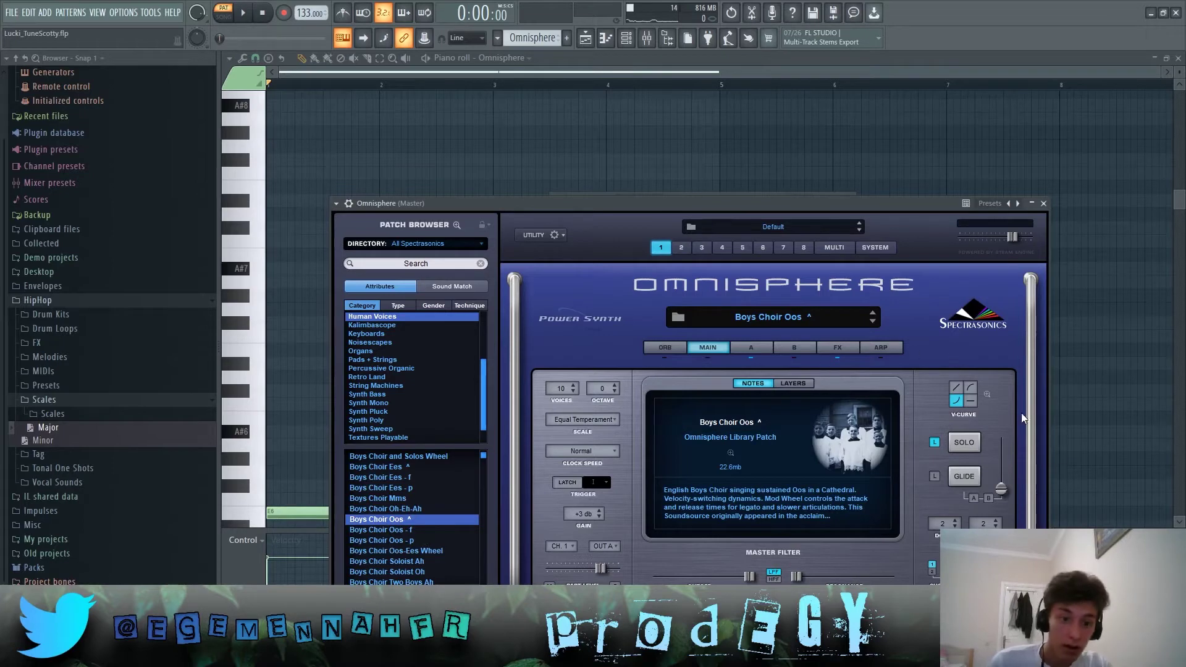
{"action": "left_click", "coordinate": [752, 349]}
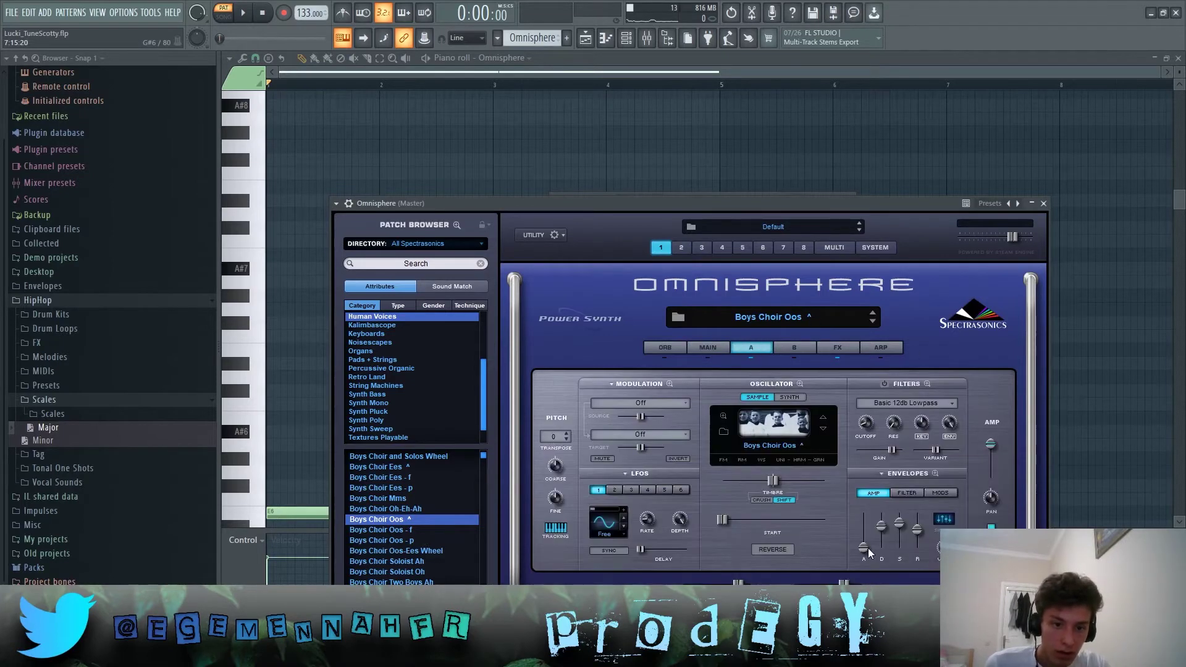
{"action": "left_click", "coordinate": [1043, 204]}
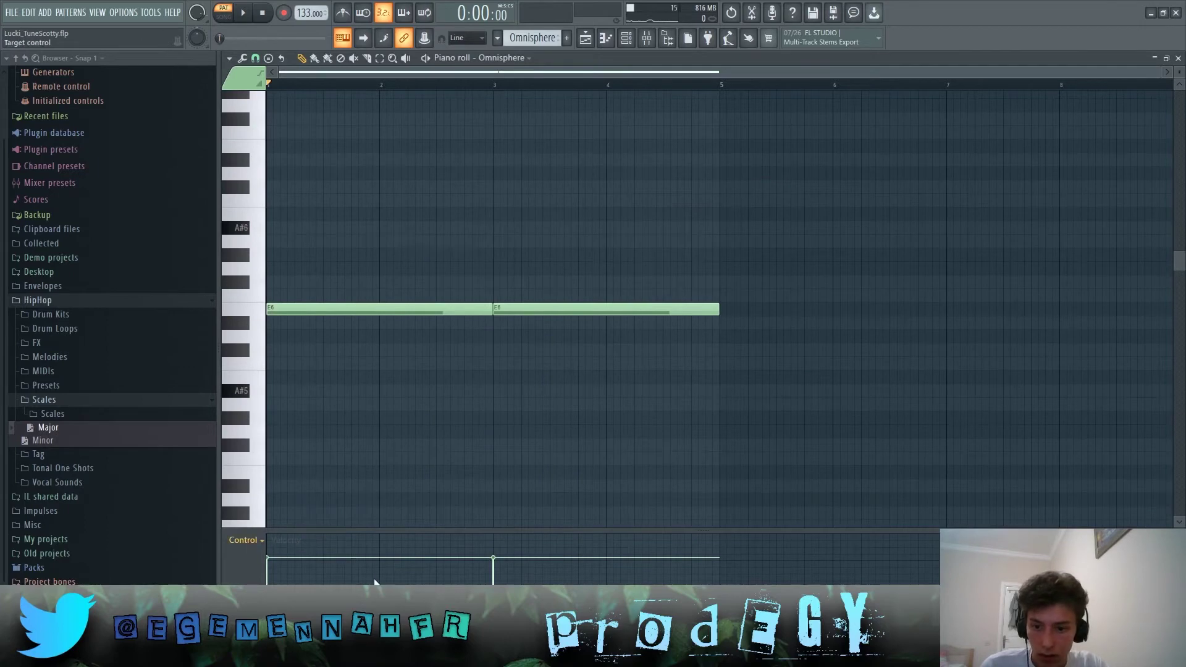
Step: Examine the Omnisphere notes' channel volume events, and play the pattern through before stopping it
{"action": "left_click", "coordinate": [374, 582]}
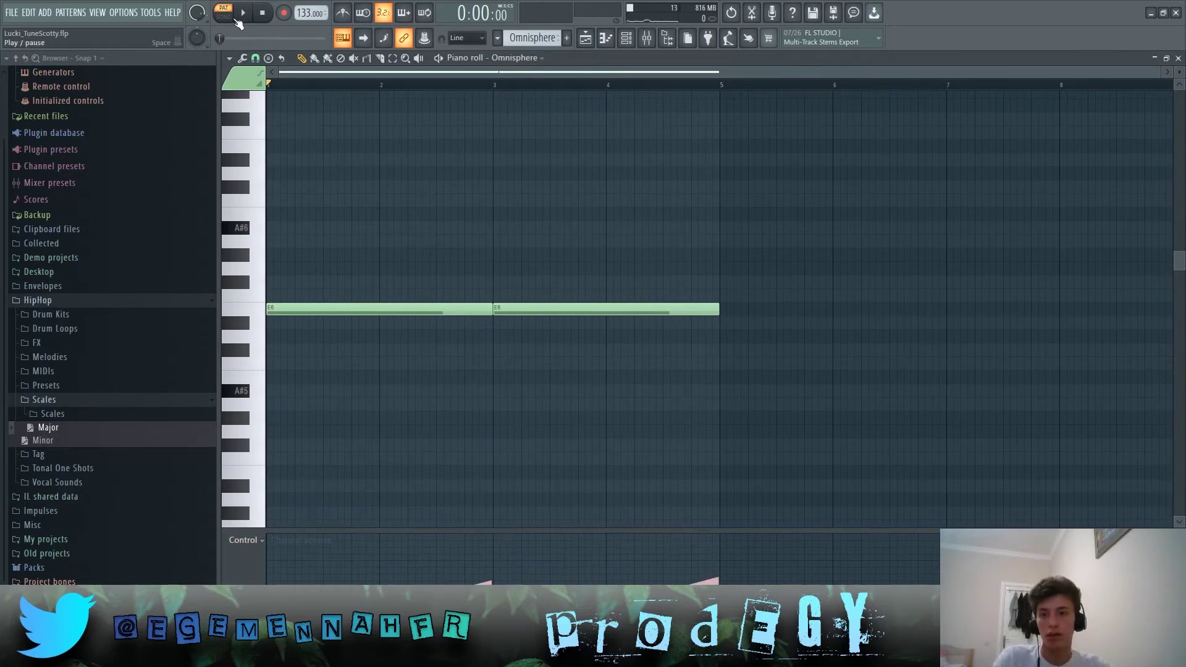
{"action": "key", "text": "space"}
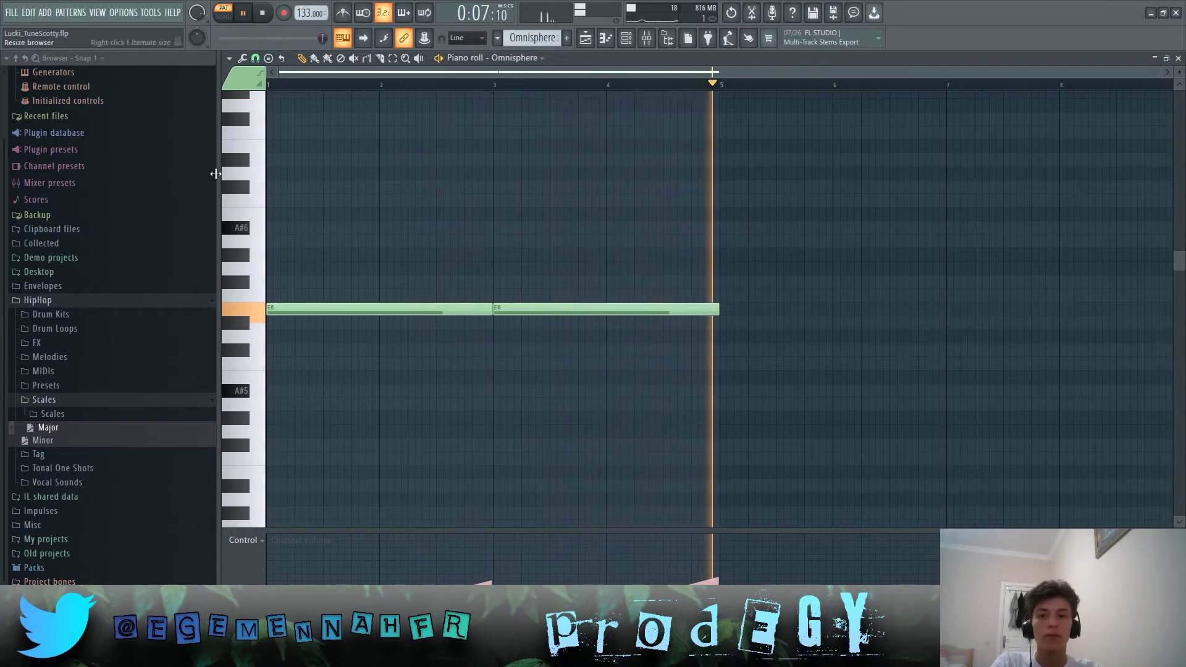
{"action": "key", "text": "space"}
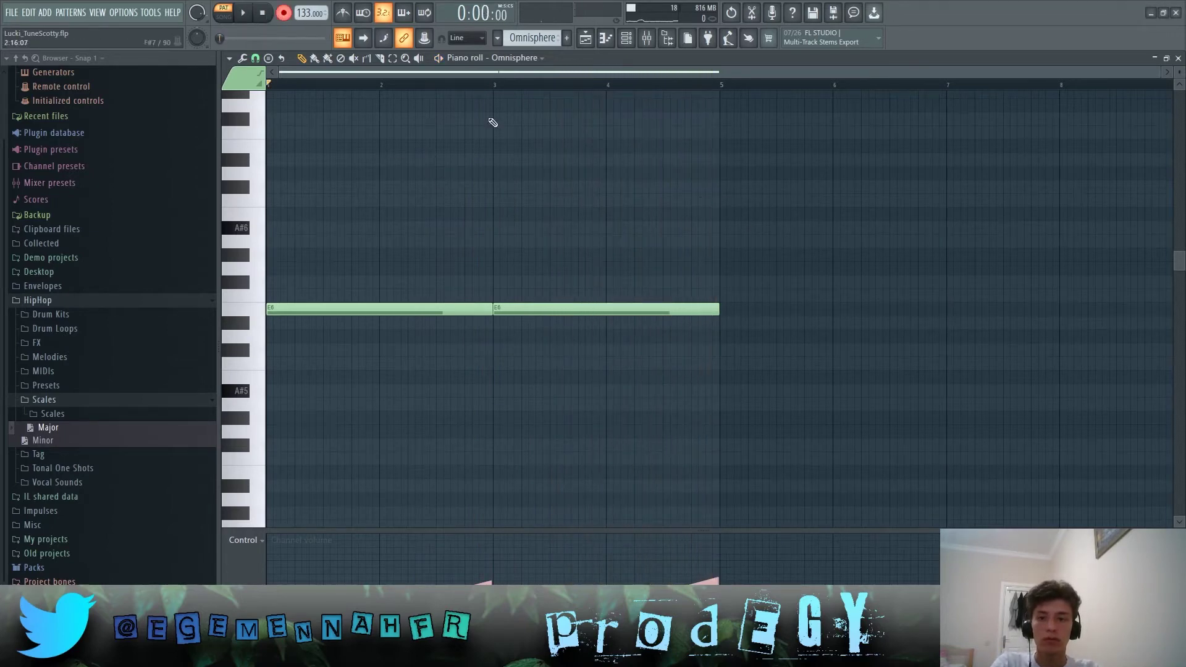
Step: Return to the playlist, select the melody clips on Tracks 1, 2, 4 and 5, and clear the selection
{"action": "left_click", "coordinate": [585, 38]}
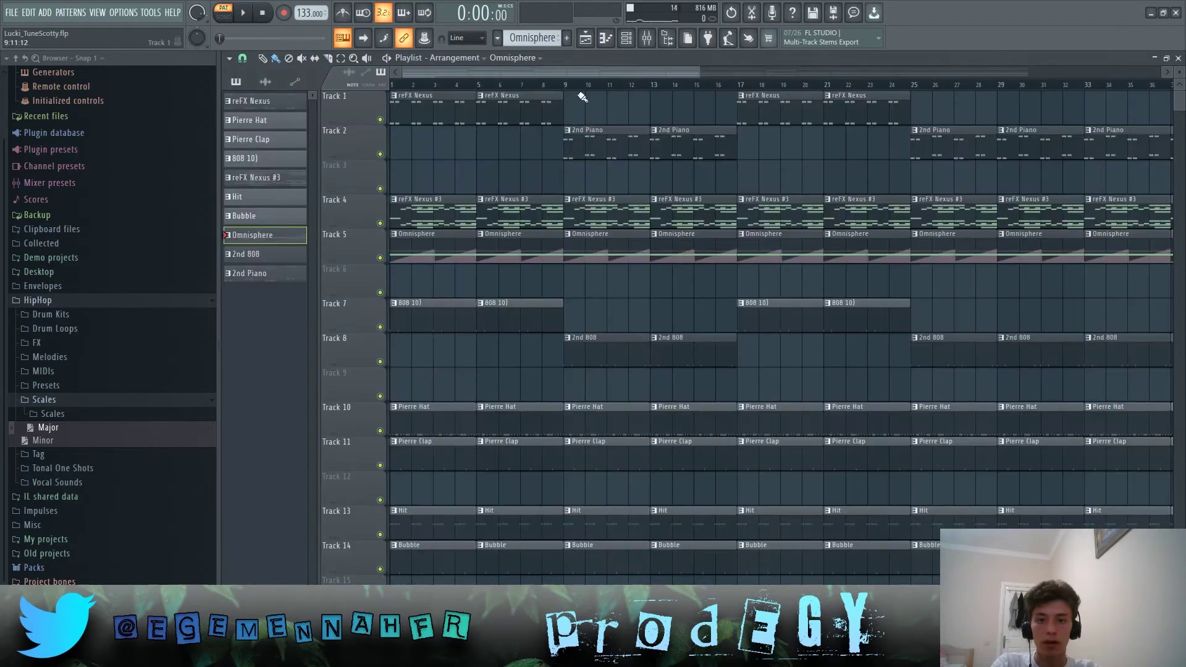
{"action": "left_click_drag", "start_coordinate": [410, 305], "coordinate": [1181, 84]}
{"action": "scroll", "coordinate": [635, 248], "scroll_direction": "down", "scroll_amount": 2}
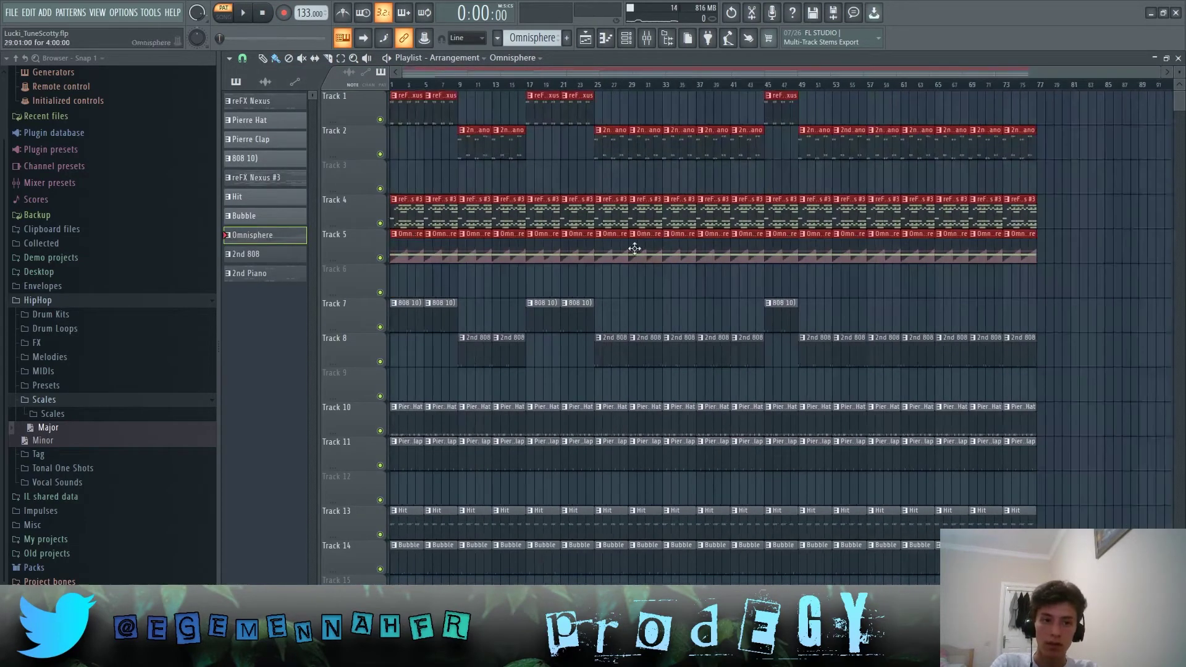
{"action": "left_click", "coordinate": [452, 291], "text": "ctrl"}
{"action": "scroll", "coordinate": [312, 272], "scroll_direction": "up", "scroll_amount": 5}
Step: Solo Track 5, unmute Tracks 4, 1 and 2, and play the melodies together in song mode before stopping
{"action": "right_click", "coordinate": [380, 258]}
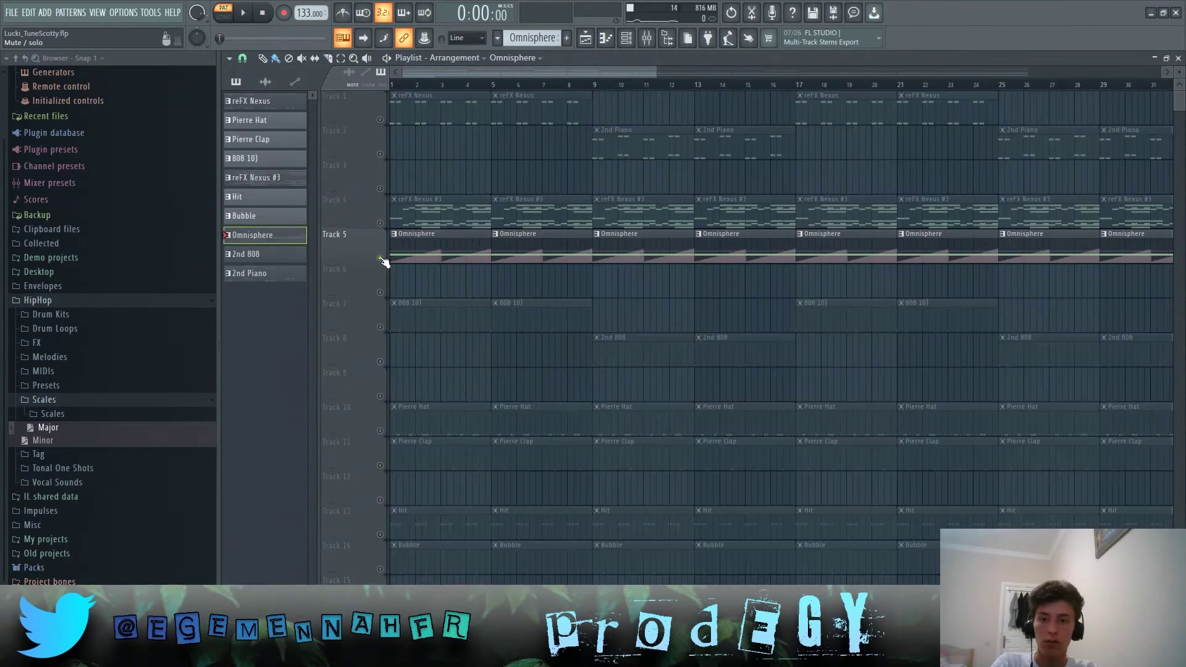
{"action": "left_click", "coordinate": [380, 223]}
{"action": "left_click", "coordinate": [380, 120]}
{"action": "left_click", "coordinate": [379, 154]}
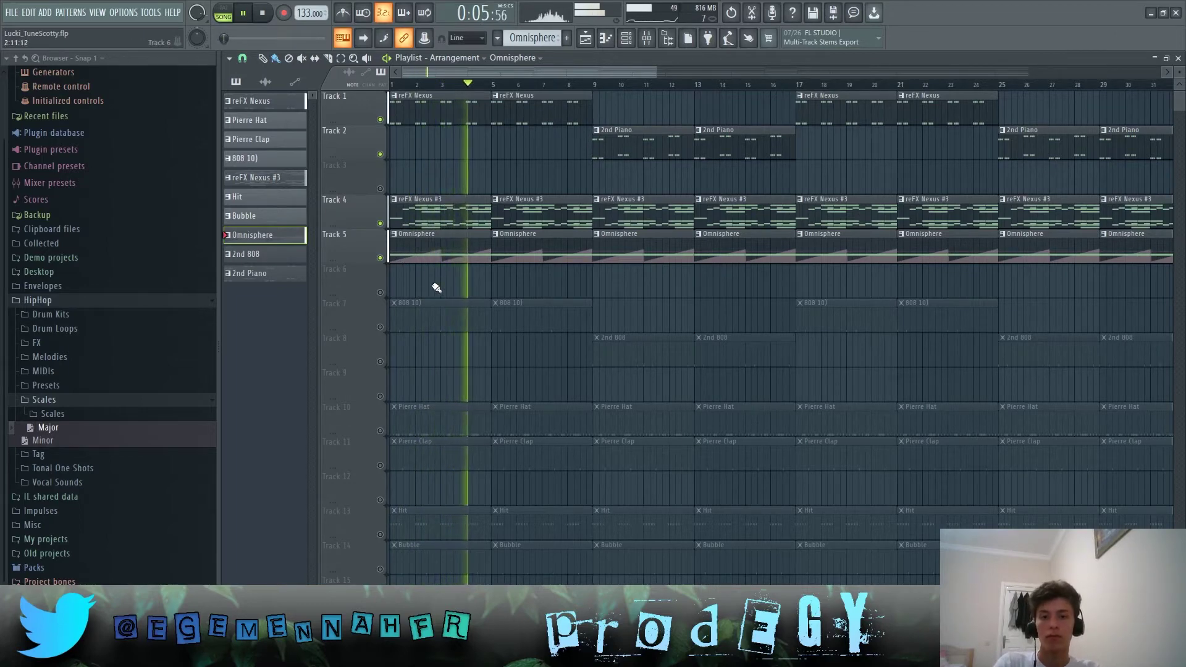
{"action": "key", "text": "space"}
Step: Play the unmuted melody tracks from bar 9 to hear the 2nd Piano section, and stop playback
{"action": "left_click", "coordinate": [593, 84]}
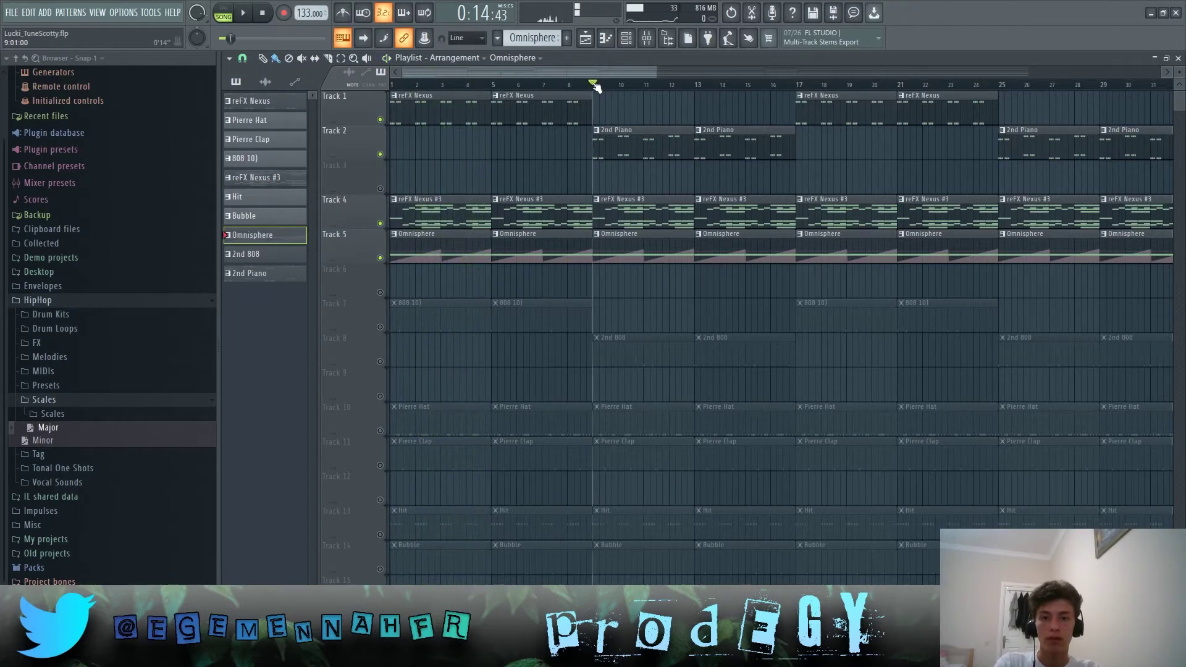
{"action": "scroll", "coordinate": [650, 175], "scroll_direction": "up", "scroll_amount": 2}
{"action": "key", "text": "space"}
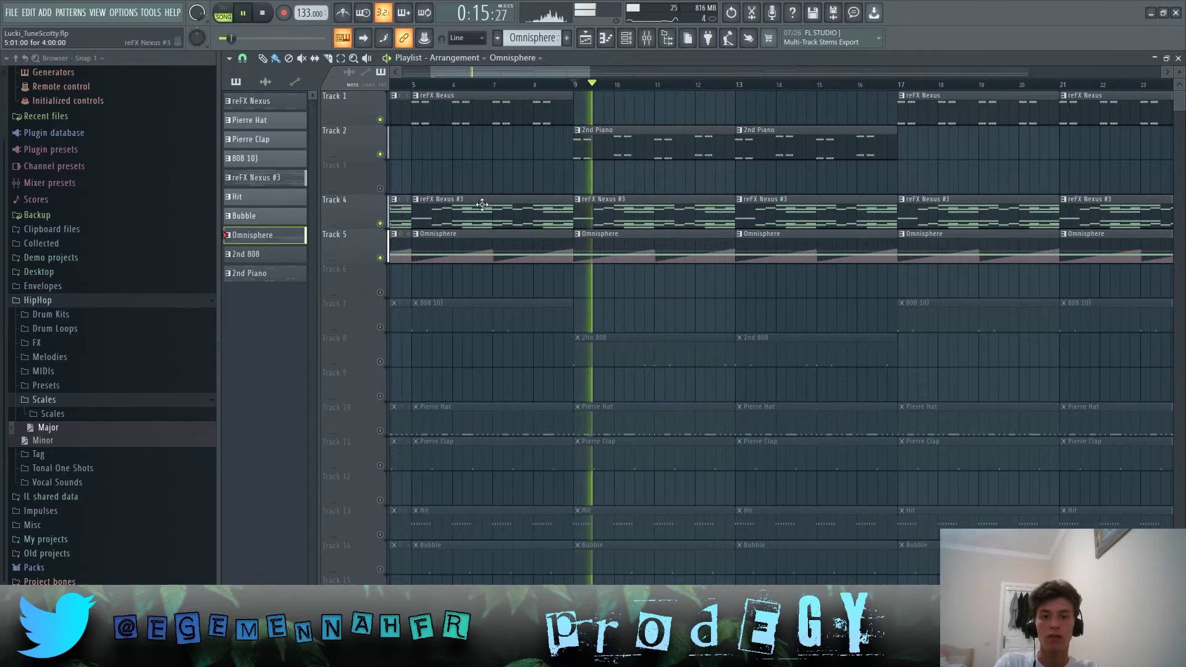
{"action": "scroll", "coordinate": [432, 176], "scroll_direction": "down", "scroll_amount": 2}
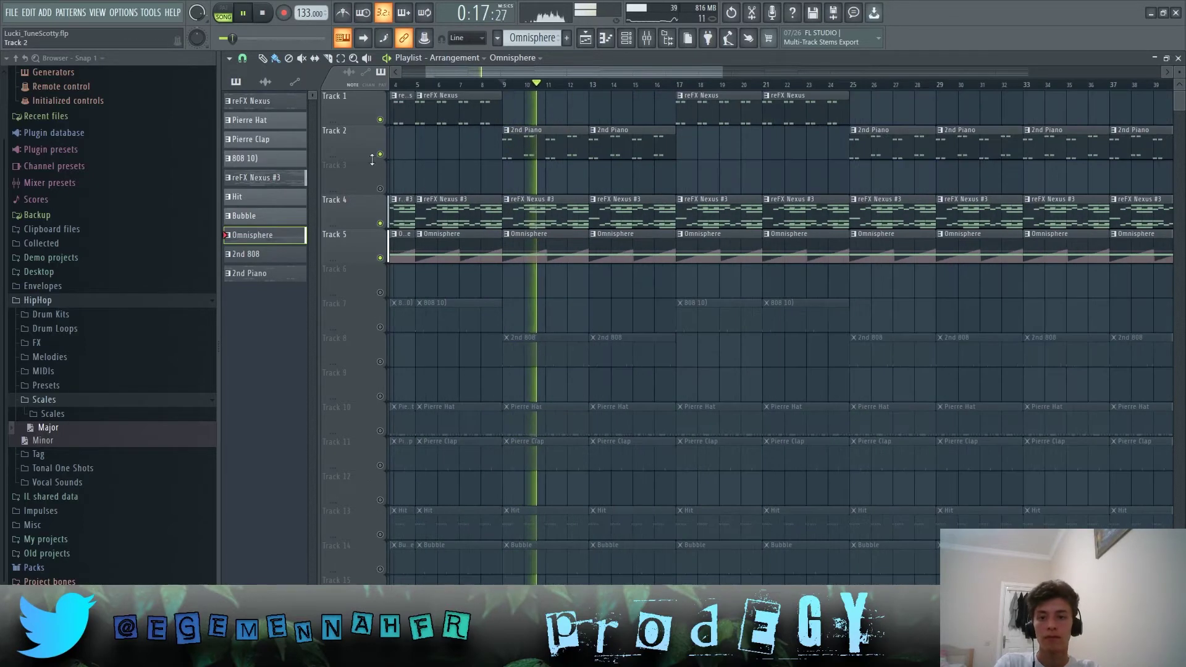
{"action": "scroll", "coordinate": [585, 139], "scroll_direction": "down", "scroll_amount": 3}
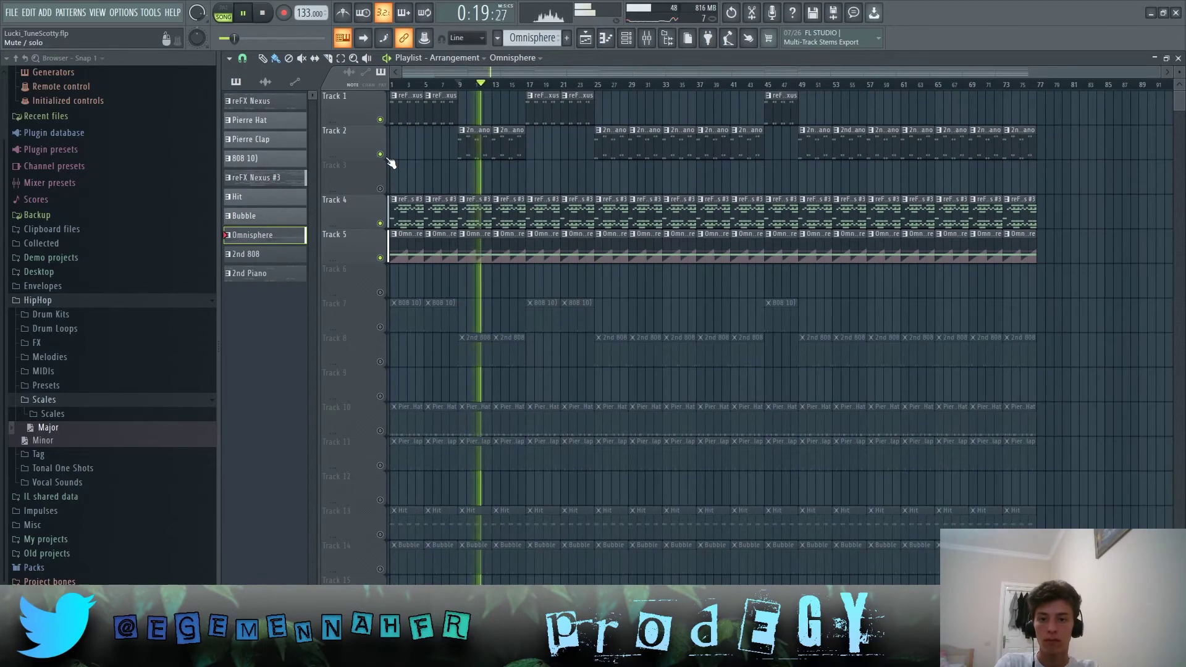
{"action": "key", "text": "space"}
{"action": "left_click", "coordinate": [403, 84]}
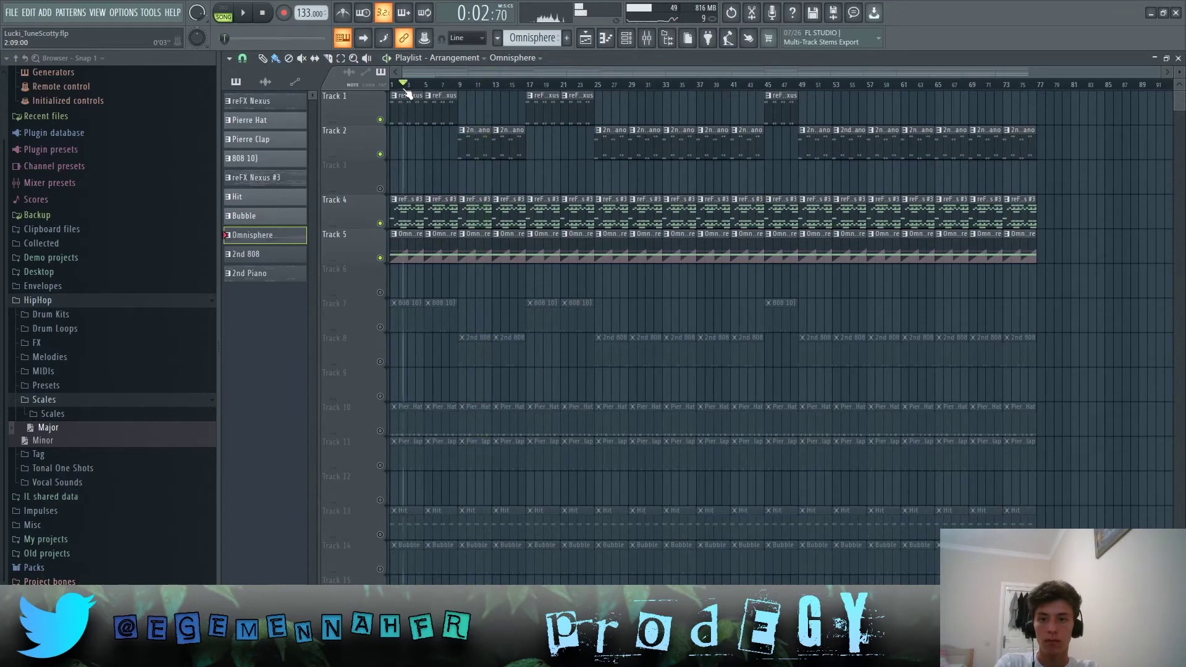
Step: Show and hide the channel rack, and toggle Track 5's solo on and off to unmute all playlist tracks
{"action": "left_click", "coordinate": [627, 38]}
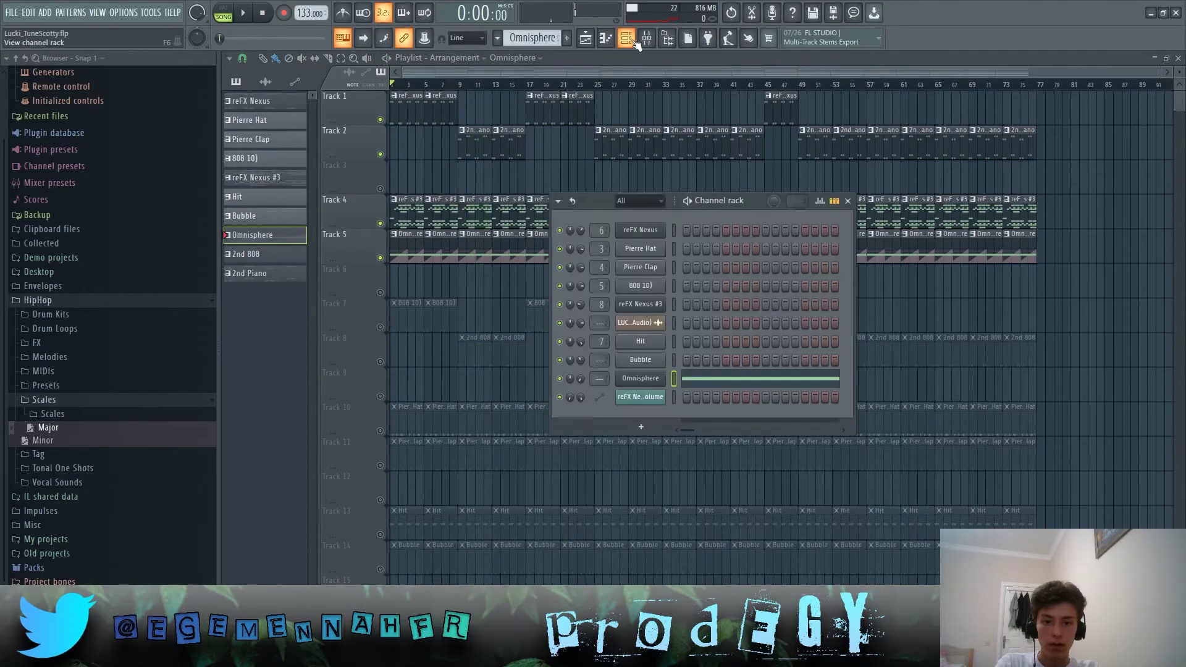
{"action": "left_click", "coordinate": [627, 38]}
{"action": "right_click", "coordinate": [380, 258]}
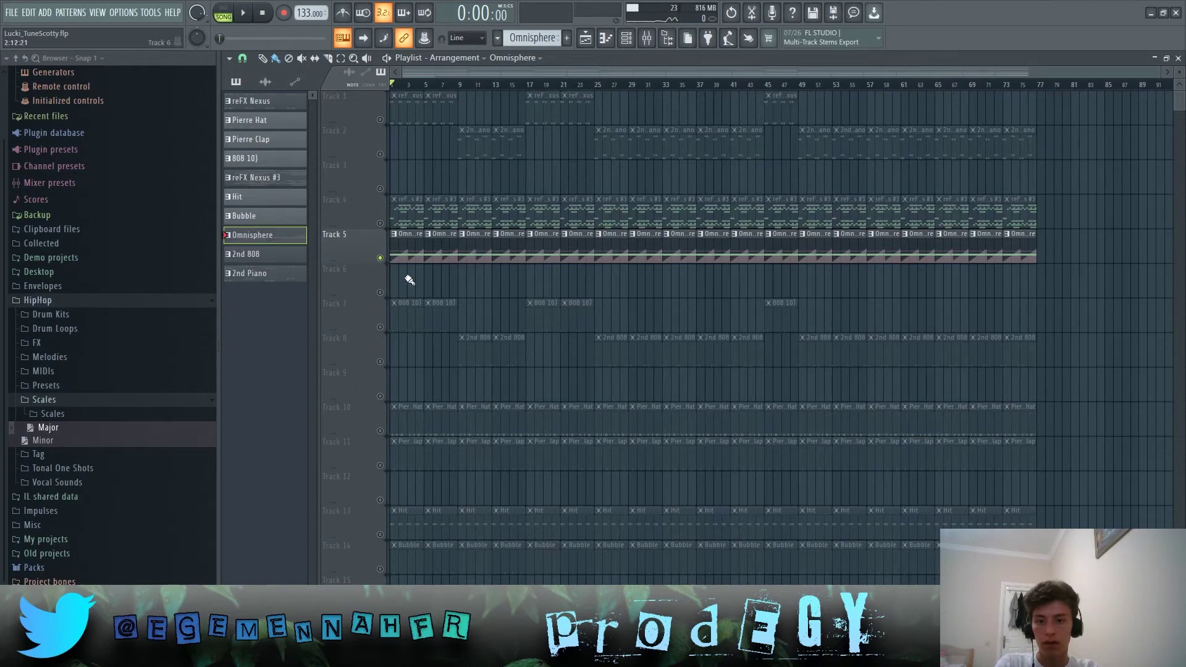
{"action": "right_click", "coordinate": [381, 257]}
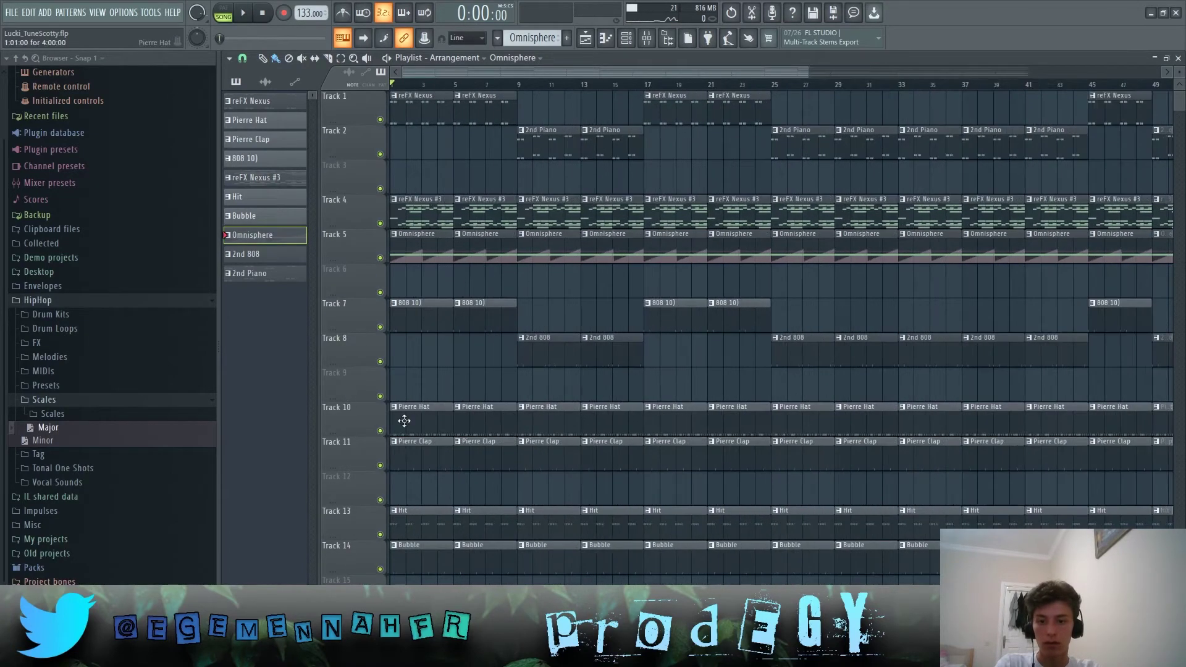
Step: Open the first Pierre Hat clip of Track 10 in the piano roll, and play it in pattern mode before stopping
{"action": "double_click", "coordinate": [402, 418]}
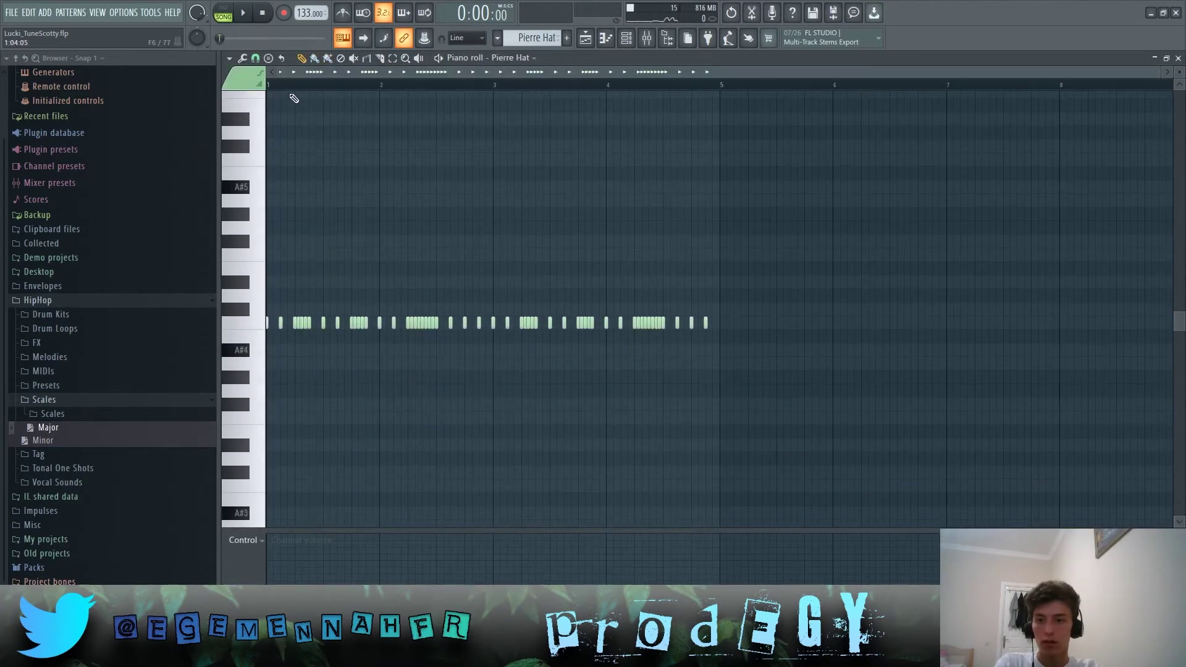
{"action": "scroll", "coordinate": [290, 121], "scroll_direction": "up", "scroll_amount": 3}
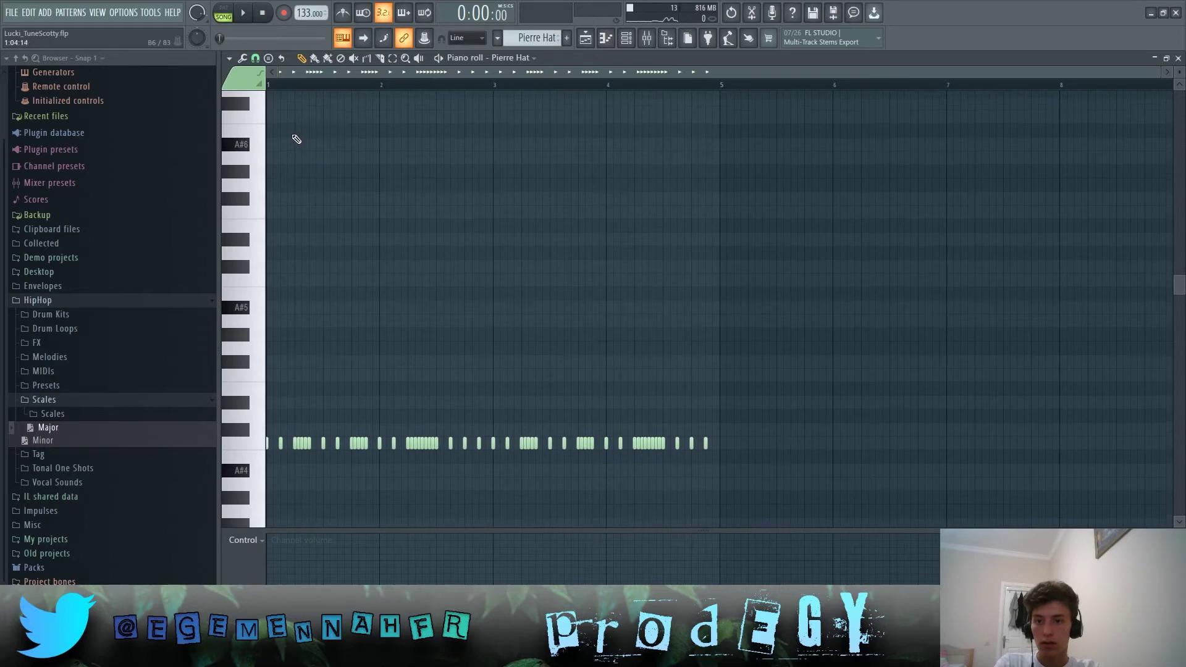
{"action": "left_click", "coordinate": [233, 14]}
{"action": "scroll", "coordinate": [304, 206], "scroll_direction": "down", "scroll_amount": 3}
{"action": "key", "text": "space"}
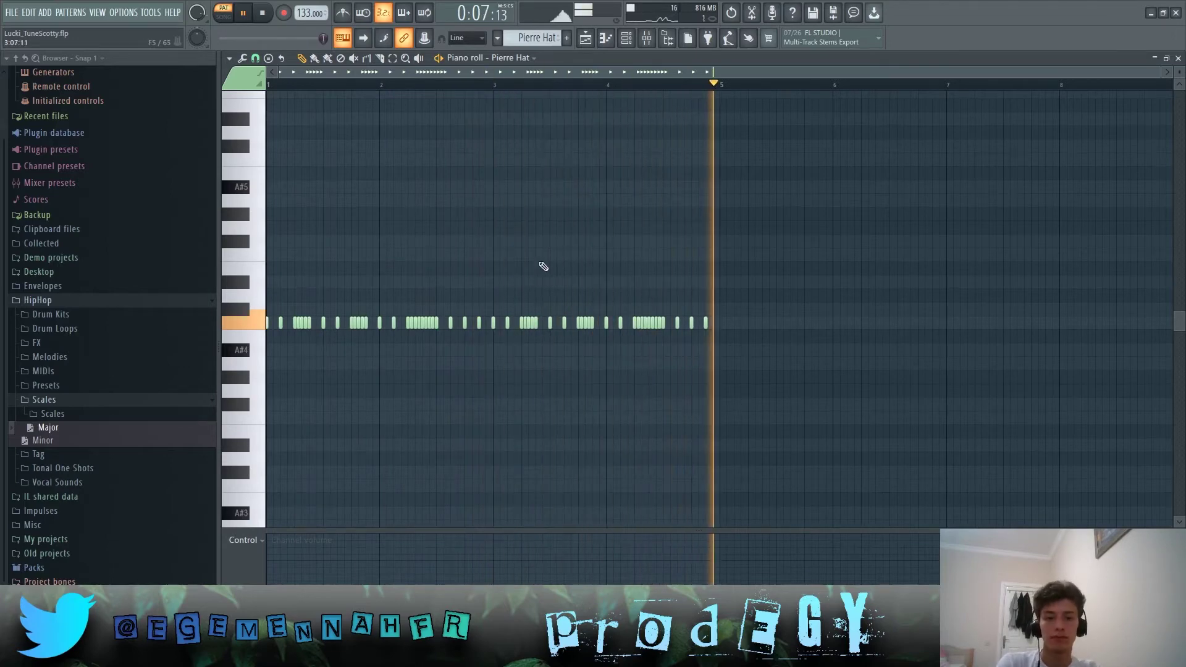
{"action": "key", "text": "space"}
Step: Examine the Pierre Hat mixer track for effects, and return to the playlist
{"action": "left_click", "coordinate": [647, 38]}
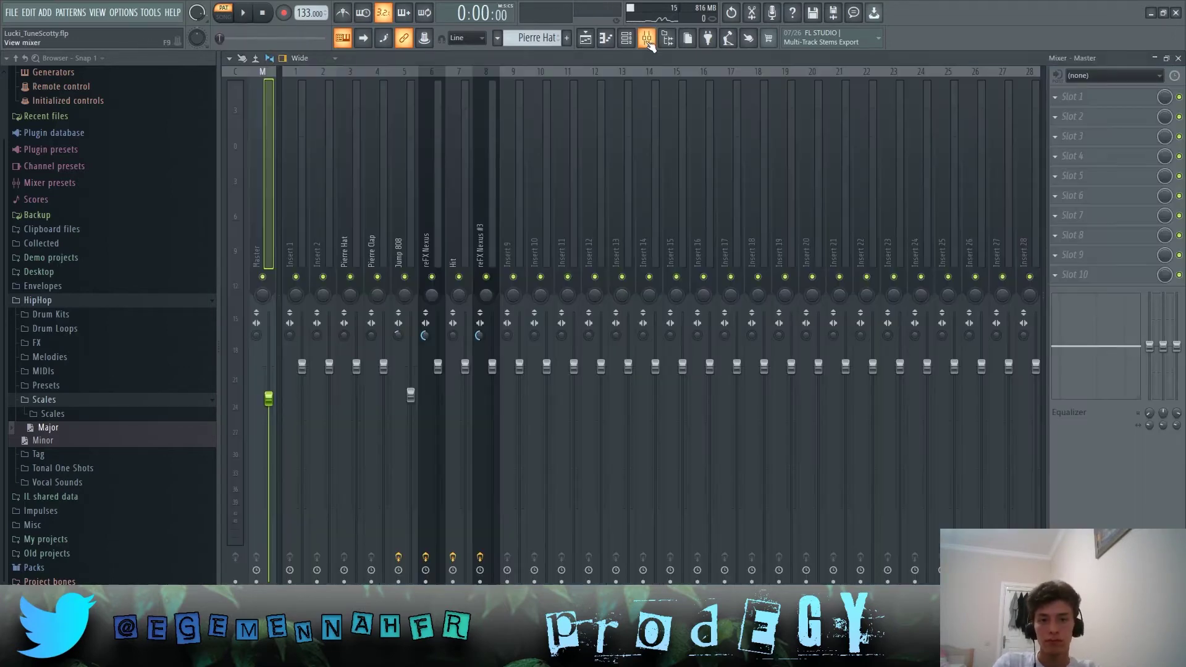
{"action": "left_click", "coordinate": [346, 216]}
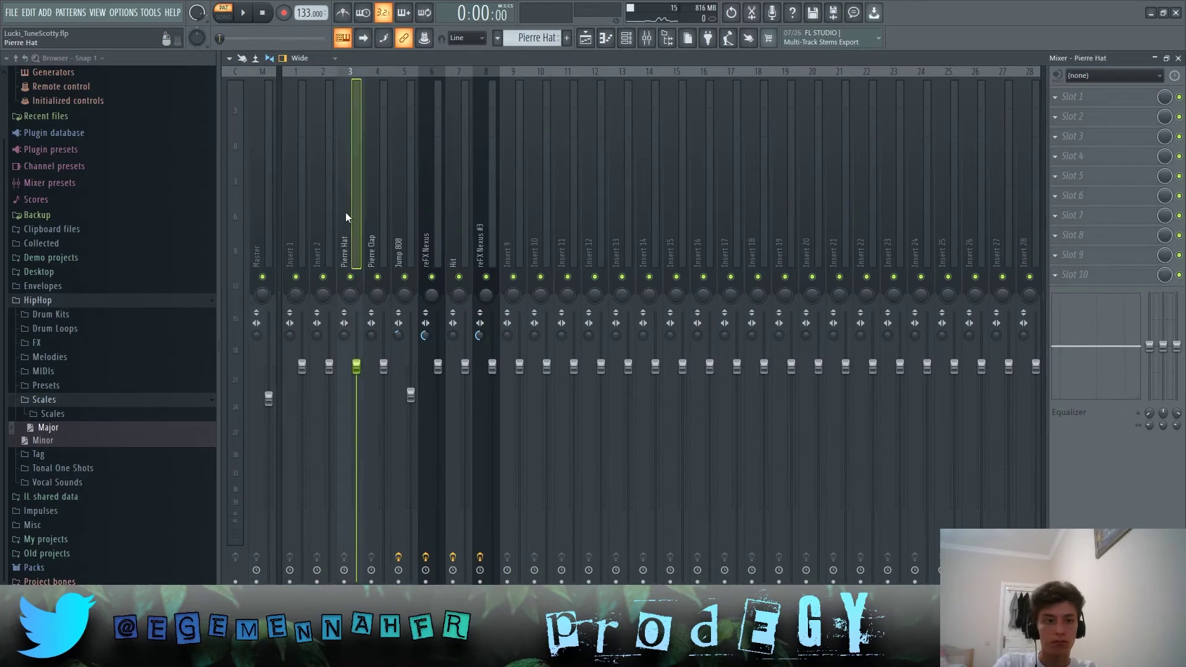
{"action": "left_click", "coordinate": [585, 38]}
Step: Open the first Pierre Clap clip of Track 11 in the piano roll, and play the pattern before stopping it
{"action": "scroll", "coordinate": [417, 371], "scroll_direction": "down", "scroll_amount": 3}
{"action": "double_click", "coordinate": [417, 383]}
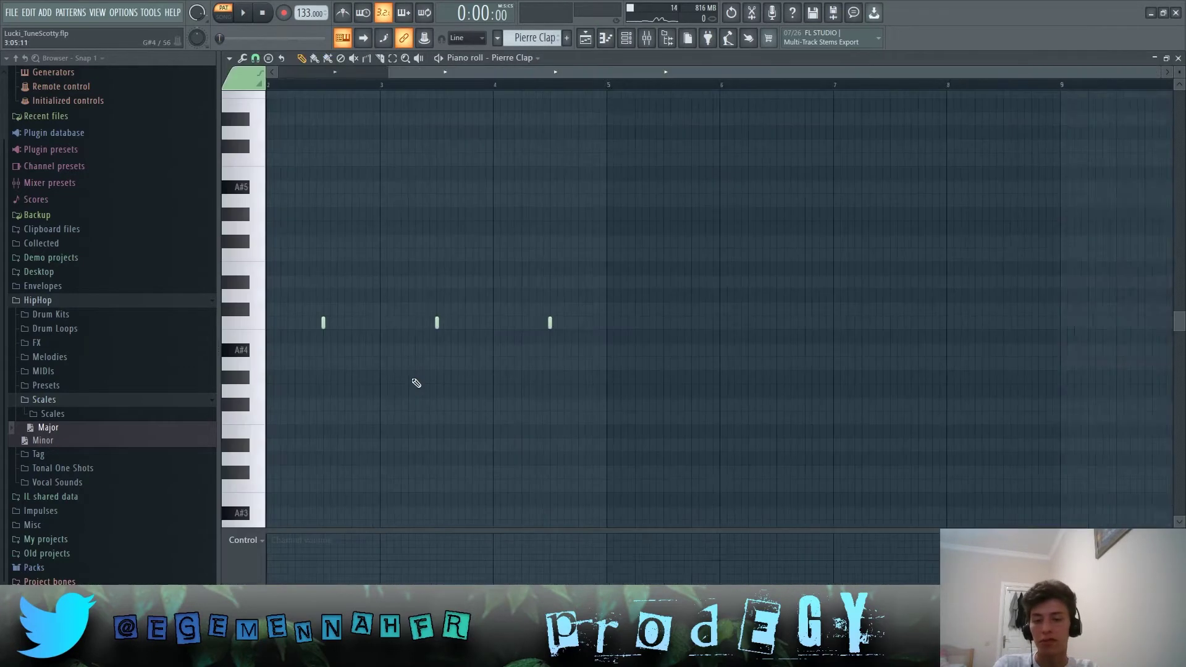
{"action": "left_click_drag", "start_coordinate": [416, 72], "coordinate": [306, 72]}
{"action": "key", "text": "space"}
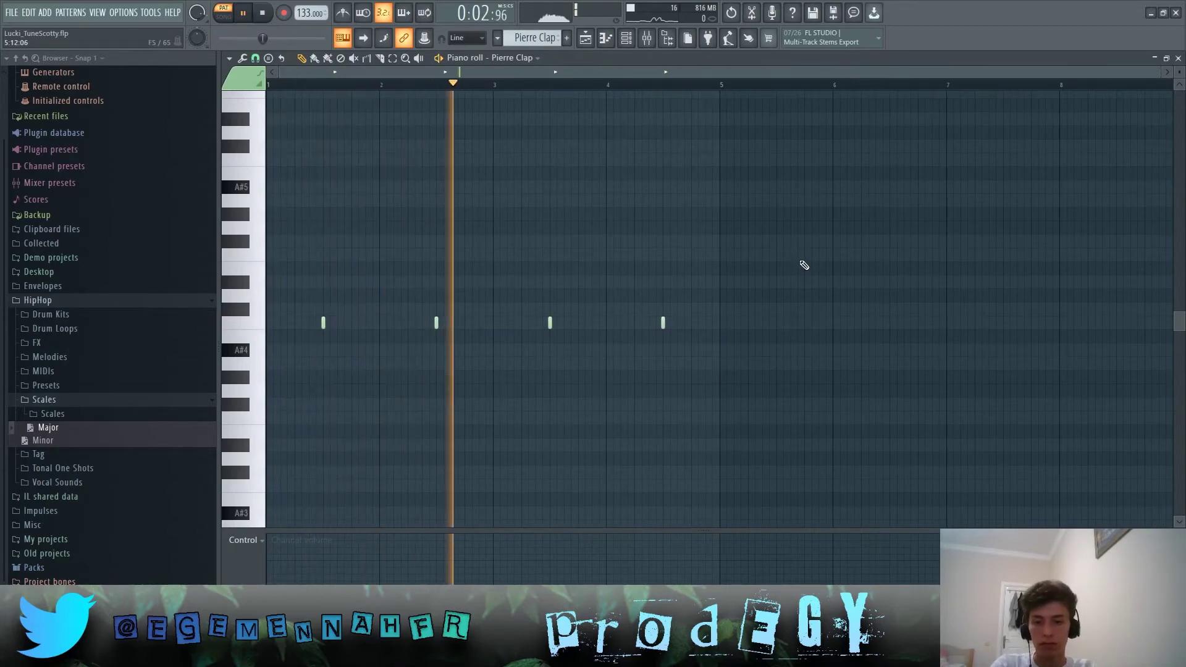
{"action": "key", "text": "space"}
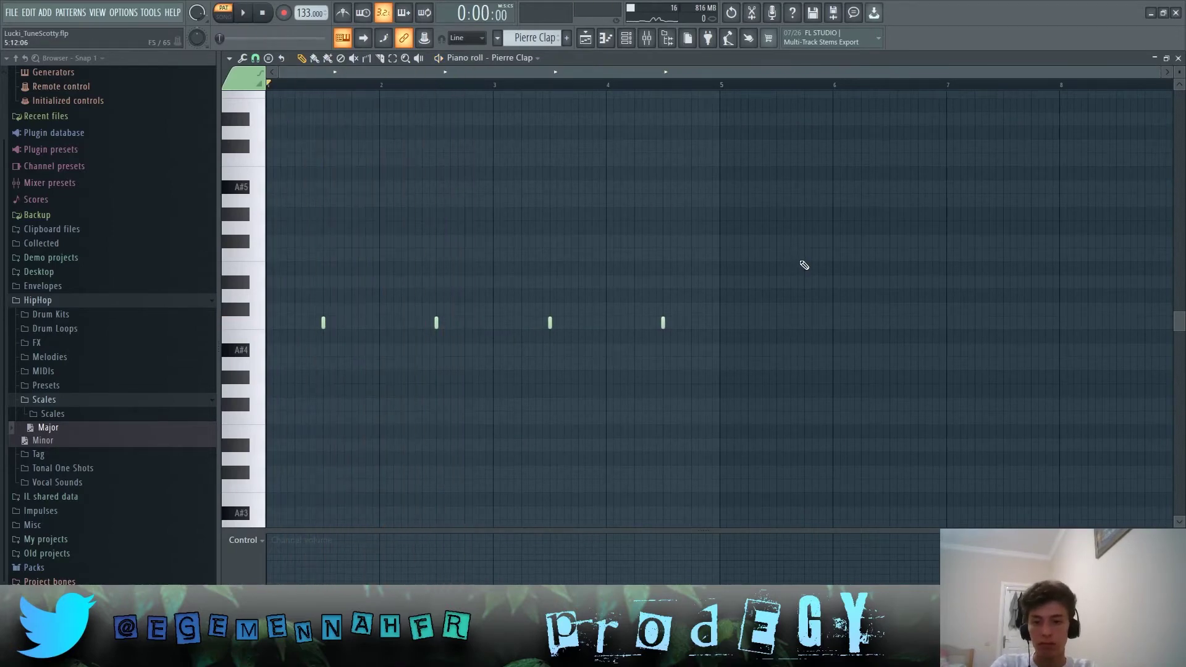
Step: Return to the playlist, and open the mixer to examine the Pierre Clap track for effects
{"action": "left_click", "coordinate": [585, 39]}
{"action": "scroll", "coordinate": [431, 403], "scroll_direction": "down", "scroll_amount": 1}
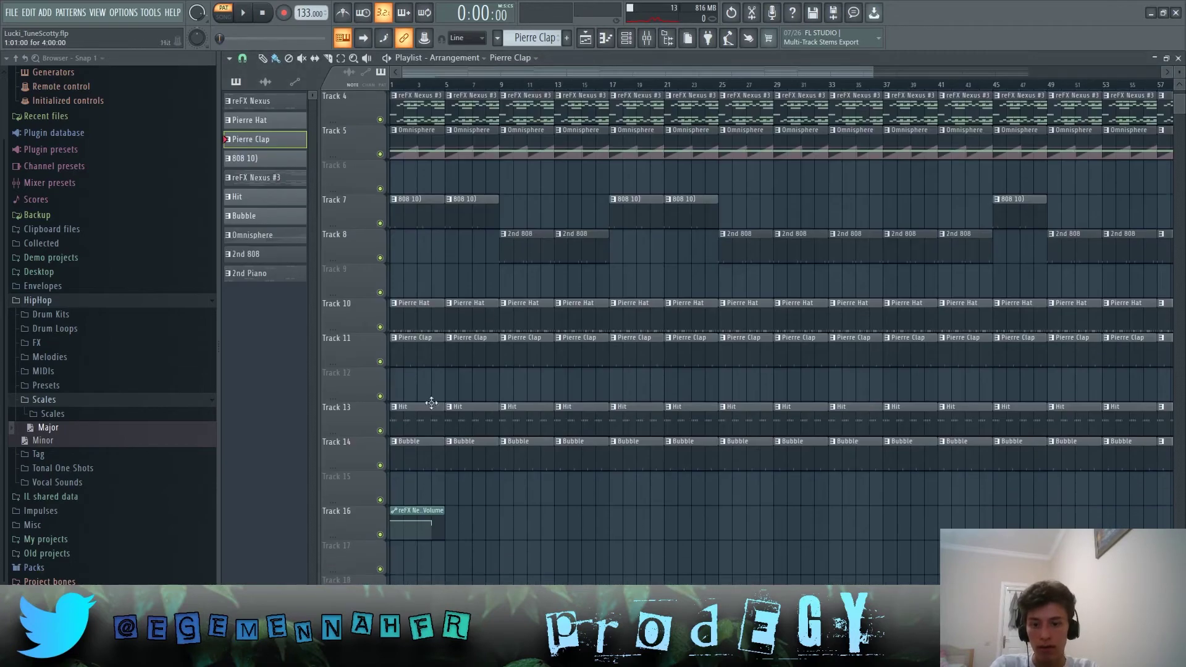
{"action": "left_click", "coordinate": [648, 39]}
{"action": "left_click", "coordinate": [389, 210]}
Step: Open the first Hit clip of Track 13 from the playlist to view its notes, and return to the playlist
{"action": "left_click", "coordinate": [586, 38]}
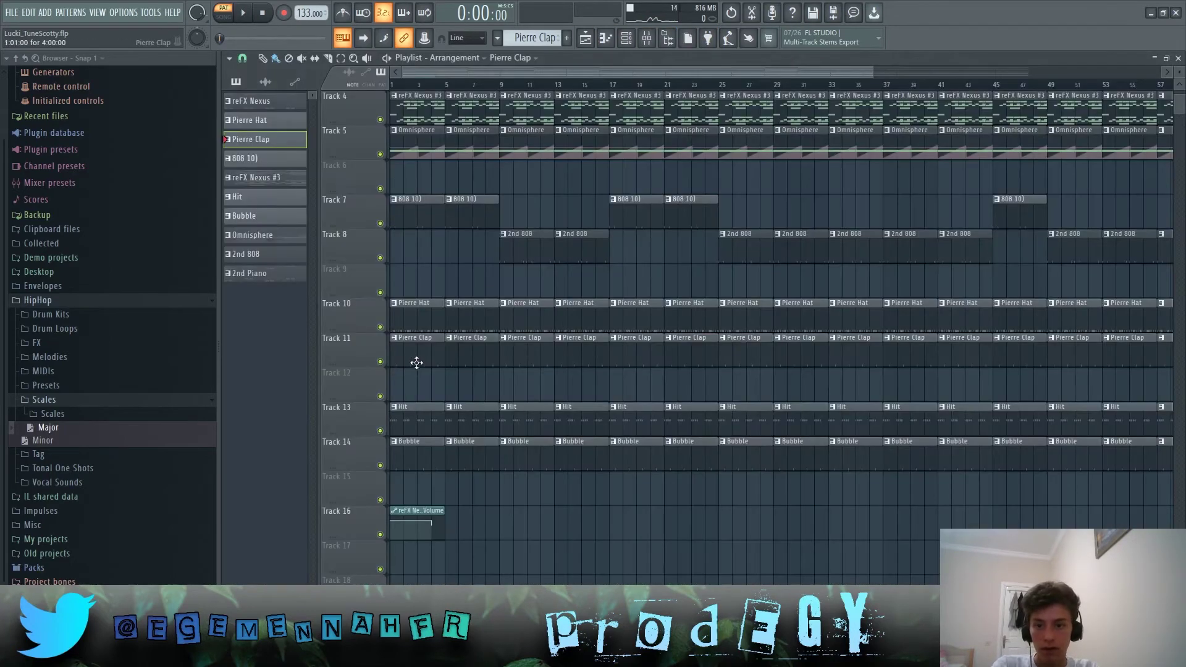
{"action": "double_click", "coordinate": [416, 427]}
{"action": "left_click", "coordinate": [585, 41]}
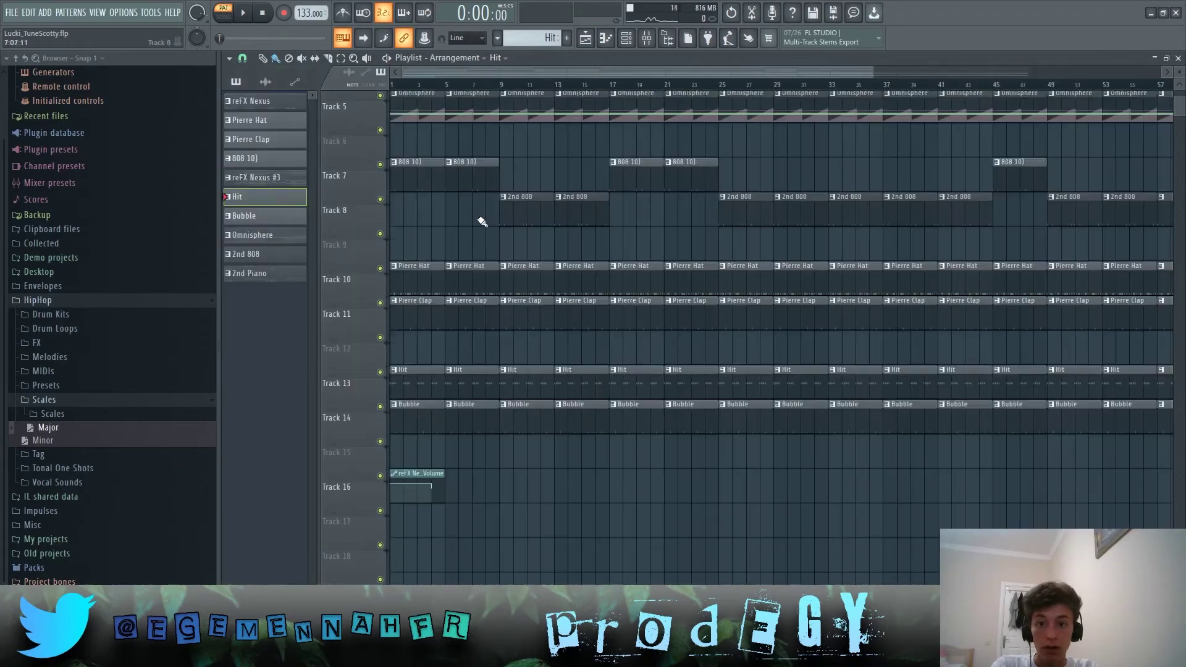
Step: Select the first Hit and Bubble clips on Tracks 13 and 14 in the playlist, and clear the selection
{"action": "scroll", "coordinate": [482, 223], "scroll_direction": "down", "scroll_amount": 1}
{"action": "scroll", "coordinate": [364, 371], "scroll_direction": "up", "scroll_amount": 3}
{"action": "left_click_drag", "start_coordinate": [409, 435], "coordinate": [535, 357]}
{"action": "key", "text": "ctrl+d"}
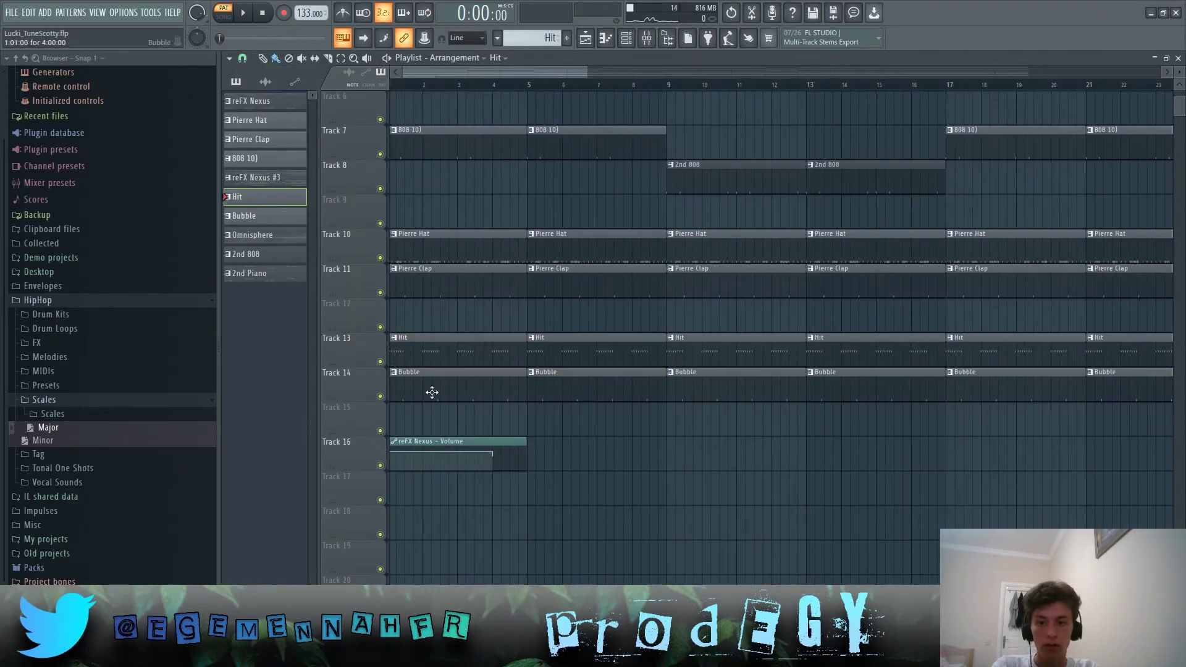
Step: Open the first Hit clip of Track 13 in the piano roll, and play the pattern before stopping it
{"action": "scroll", "coordinate": [408, 365], "scroll_direction": "down", "scroll_amount": 1}
{"action": "double_click", "coordinate": [391, 361]}
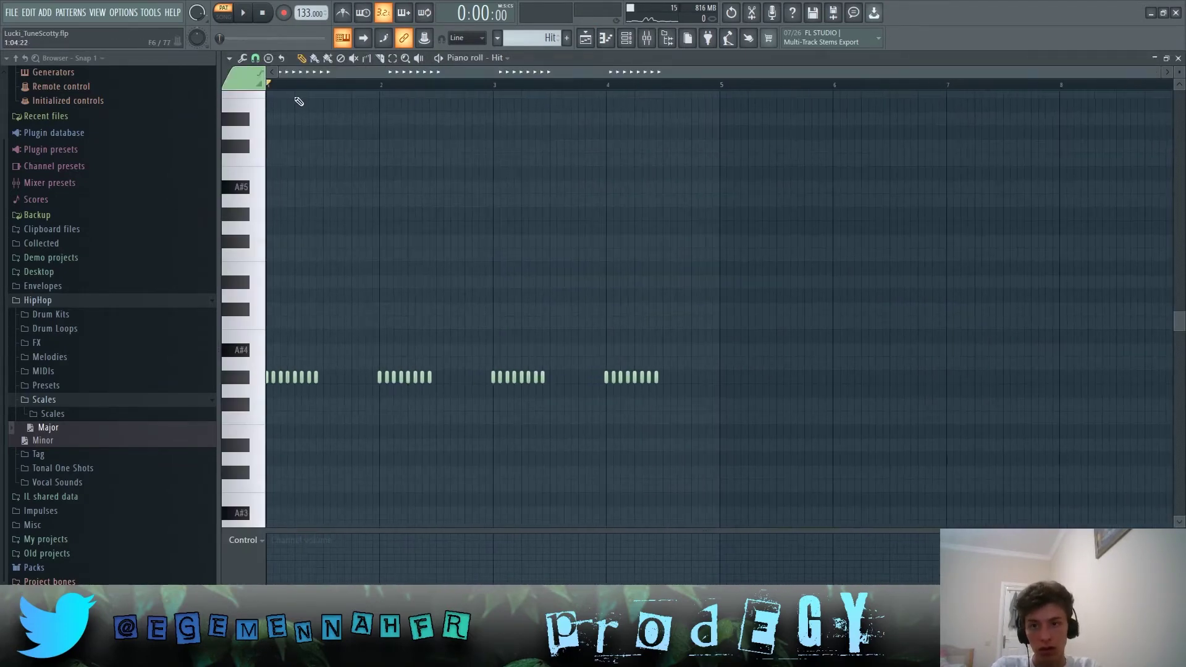
{"action": "scroll", "coordinate": [302, 253], "scroll_direction": "down", "scroll_amount": 2}
{"action": "scroll", "coordinate": [362, 428], "scroll_direction": "up", "scroll_amount": 3}
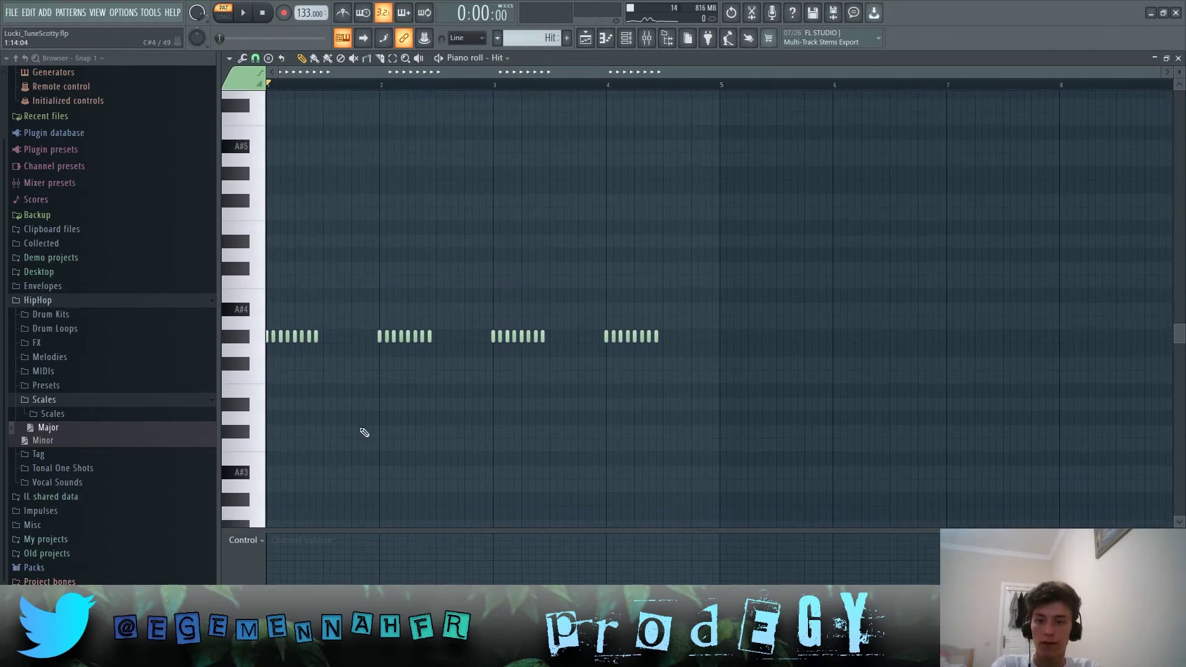
{"action": "key", "text": "space"}
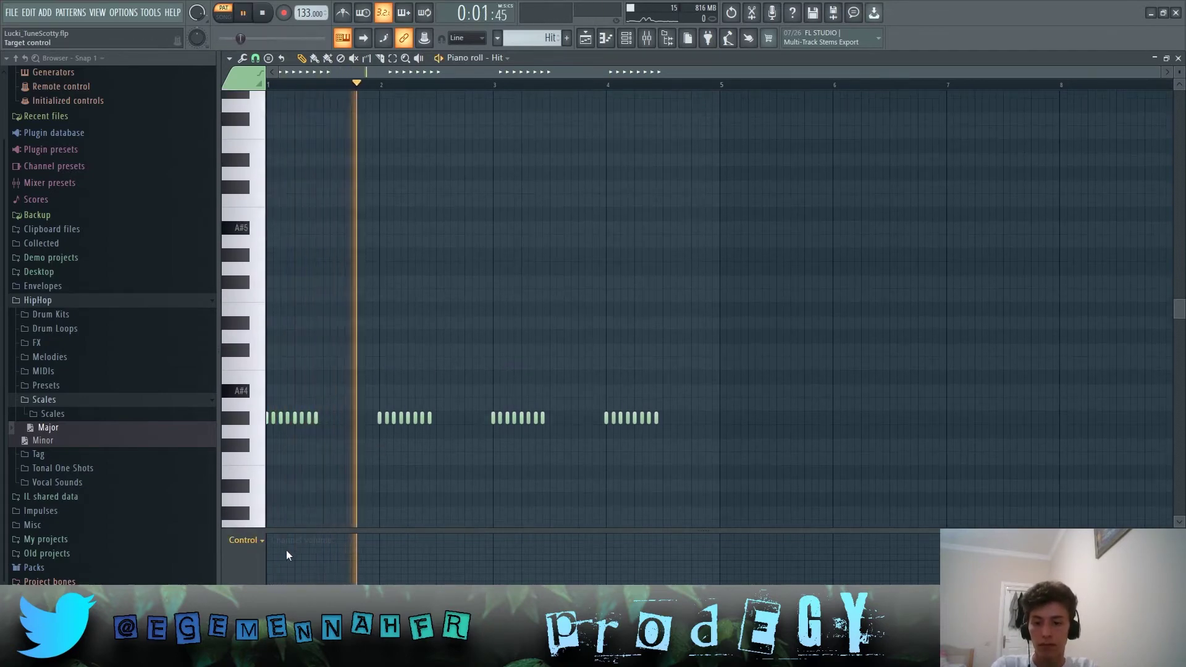
{"action": "scroll", "coordinate": [329, 523], "scroll_direction": "down", "scroll_amount": 1}
{"action": "scroll", "coordinate": [339, 476], "scroll_direction": "down", "scroll_amount": 1}
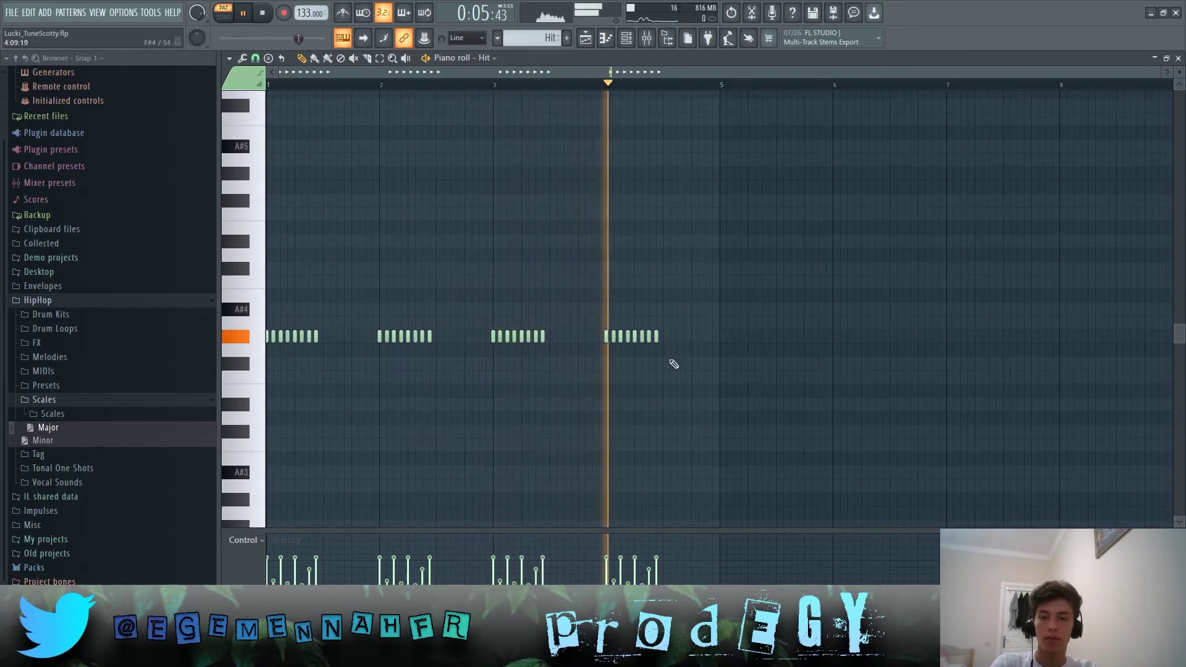
{"action": "key", "text": "space"}
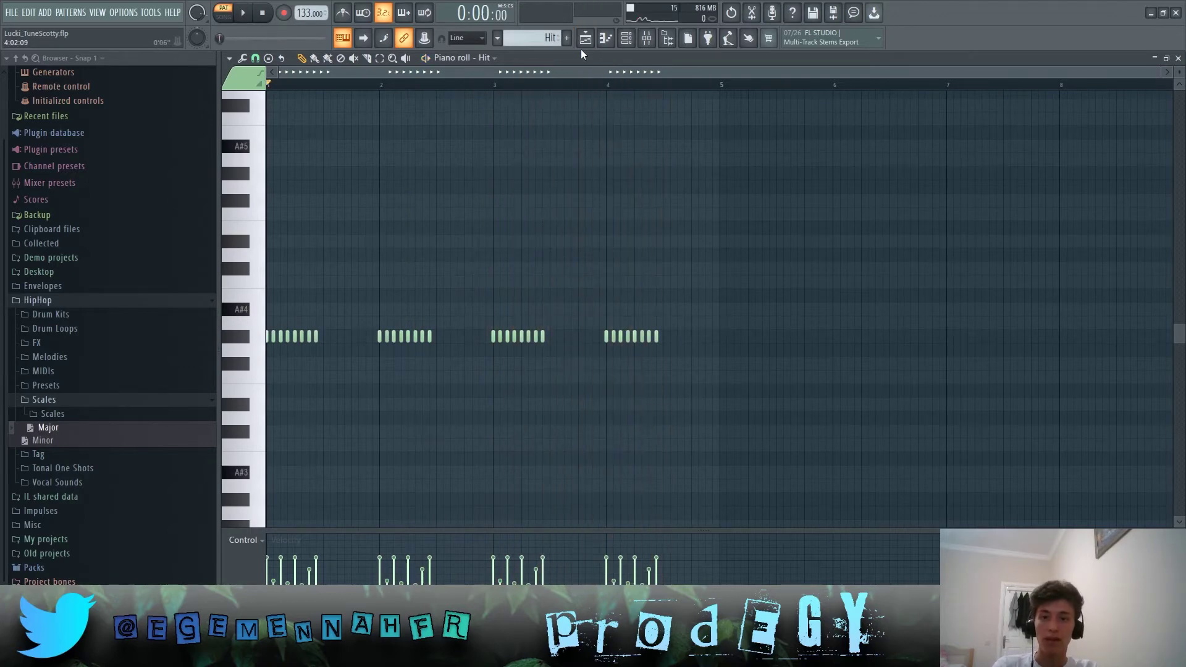
Step: Open the first Bubble clip of Track 14 in the piano roll, play the pattern, and return to the playlist
{"action": "left_click", "coordinate": [581, 48]}
{"action": "double_click", "coordinate": [397, 390]}
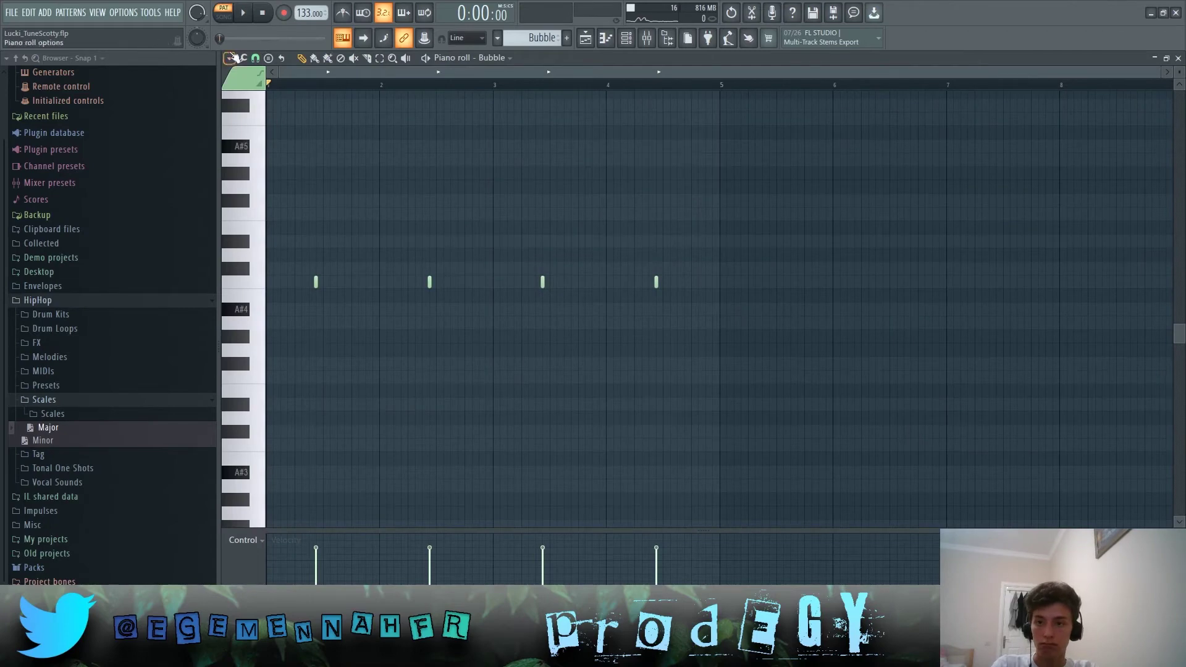
{"action": "key", "text": "space"}
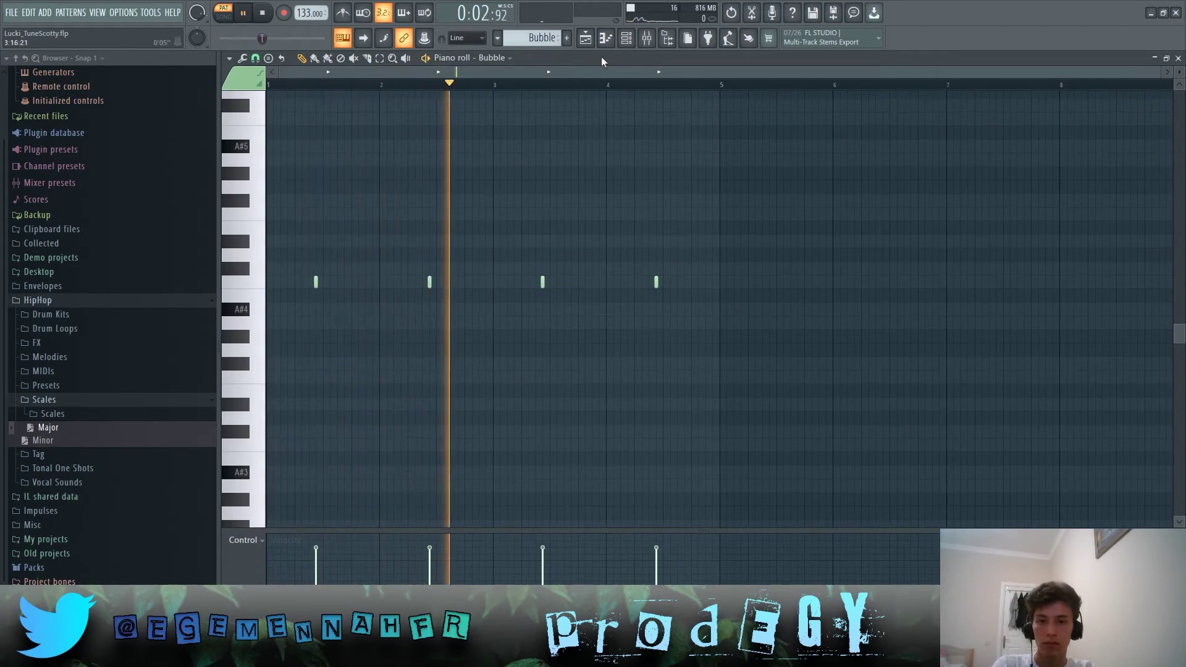
{"action": "key", "text": "space"}
{"action": "key", "text": "F5"}
Step: Solo Tracks 13 and 14 in the playlist, and play the Hit and Bubble patterns together before stopping playback
{"action": "right_click", "coordinate": [380, 396]}
{"action": "left_click", "coordinate": [380, 361]}
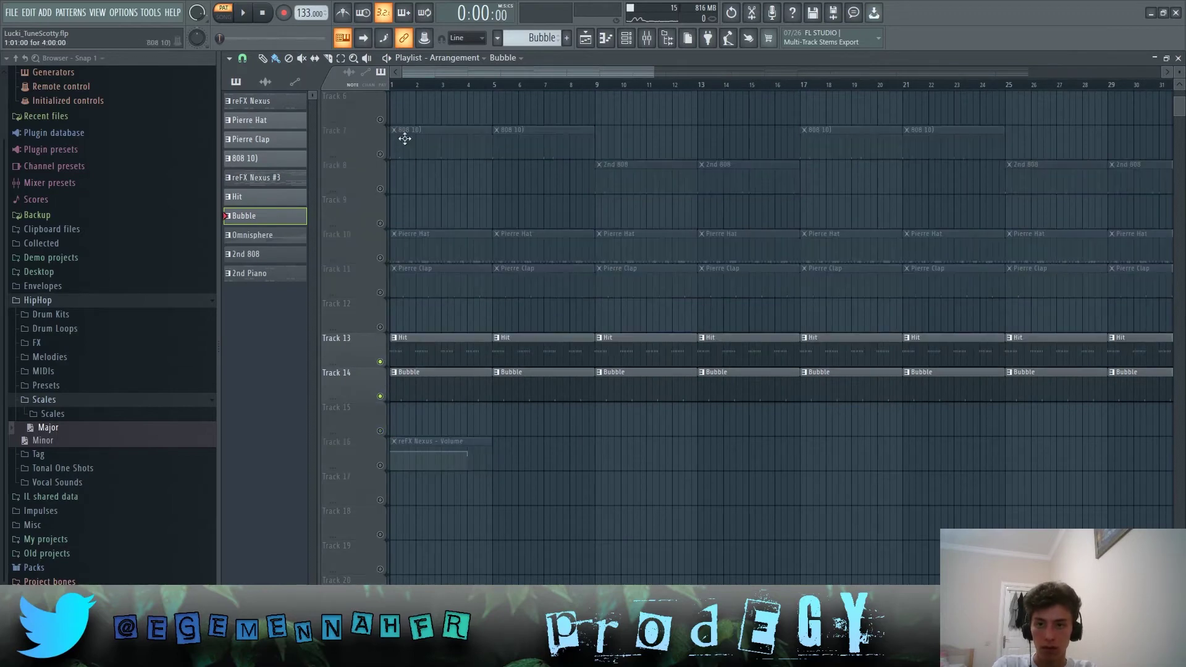
{"action": "key", "text": "space"}
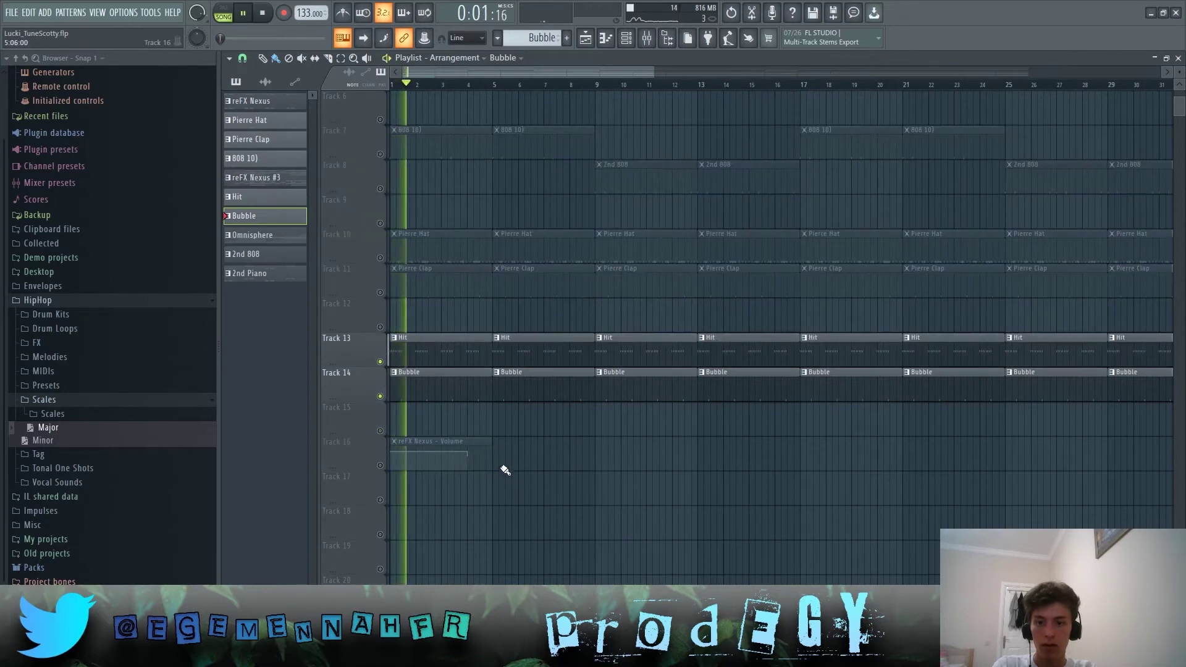
{"action": "scroll", "coordinate": [379, 406], "scroll_direction": "down", "scroll_amount": 7}
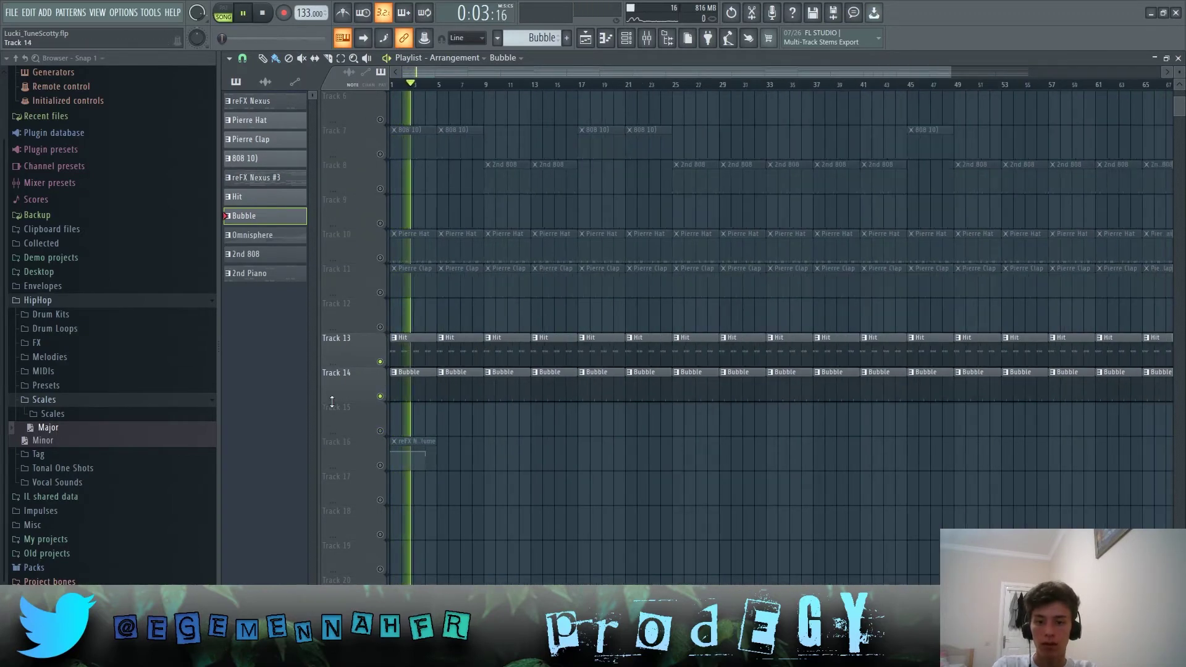
{"action": "key", "text": "space"}
Step: End the solo of the Hit and Bubble tracks by re-enabling all muted playlist tracks
{"action": "scroll", "coordinate": [377, 417], "scroll_direction": "up", "scroll_amount": 3, "text": "ctrl"}
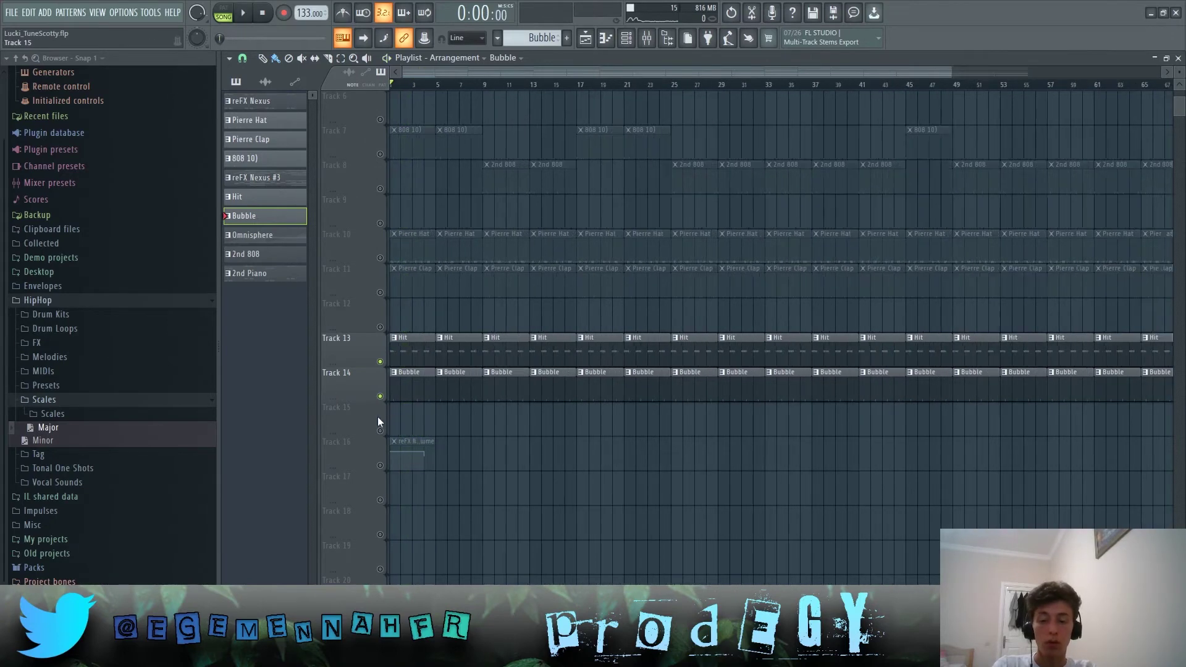
{"action": "scroll", "coordinate": [383, 402], "scroll_direction": "up", "scroll_amount": 1, "text": "ctrl"}
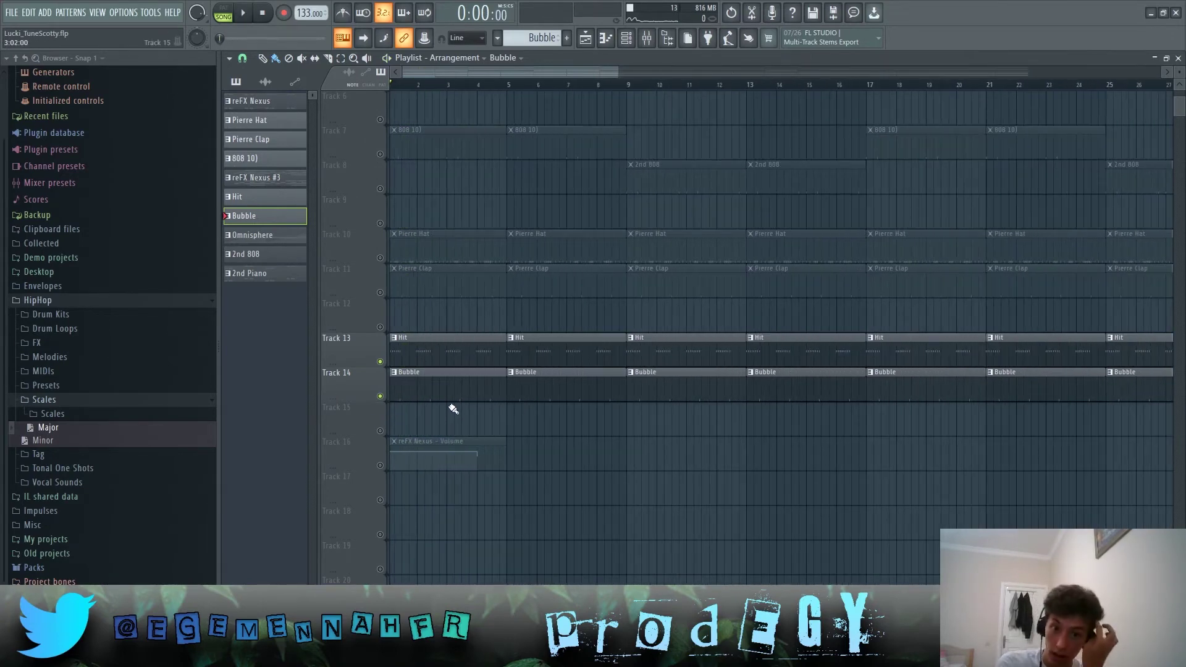
{"action": "scroll", "coordinate": [419, 416], "scroll_direction": "up", "scroll_amount": 4}
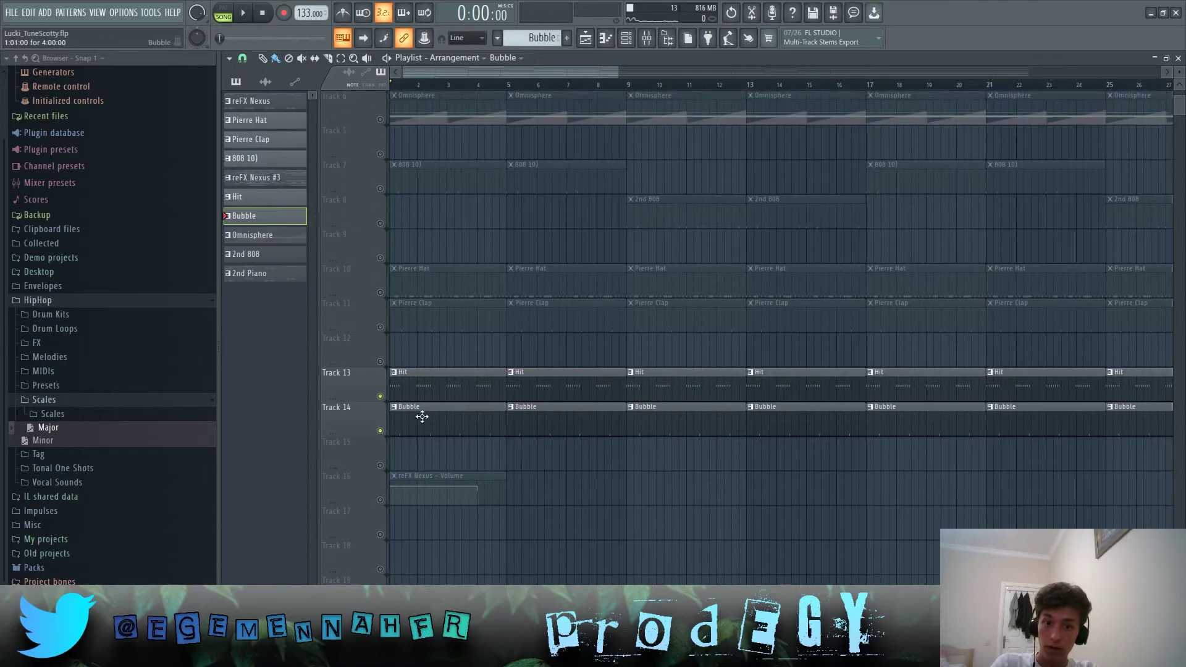
{"action": "scroll", "coordinate": [416, 418], "scroll_direction": "down", "scroll_amount": 2, "text": "ctrl"}
{"action": "scroll", "coordinate": [357, 456], "scroll_direction": "down", "scroll_amount": 1, "text": "ctrl"}
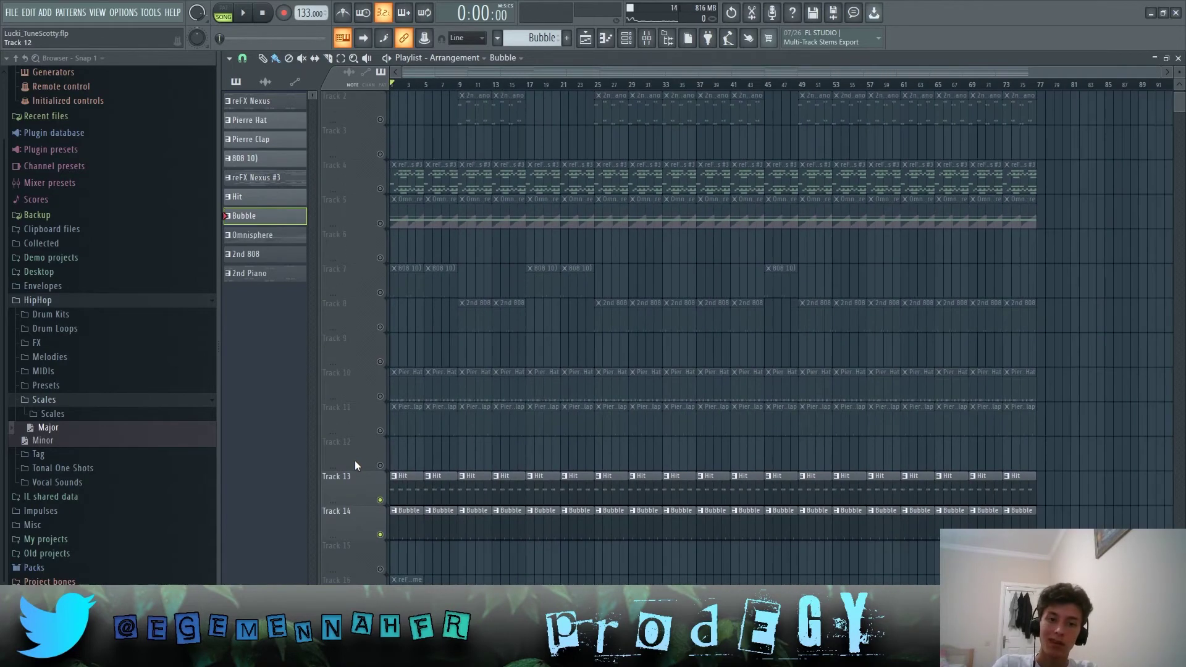
{"action": "scroll", "coordinate": [346, 438], "scroll_direction": "up", "scroll_amount": 1}
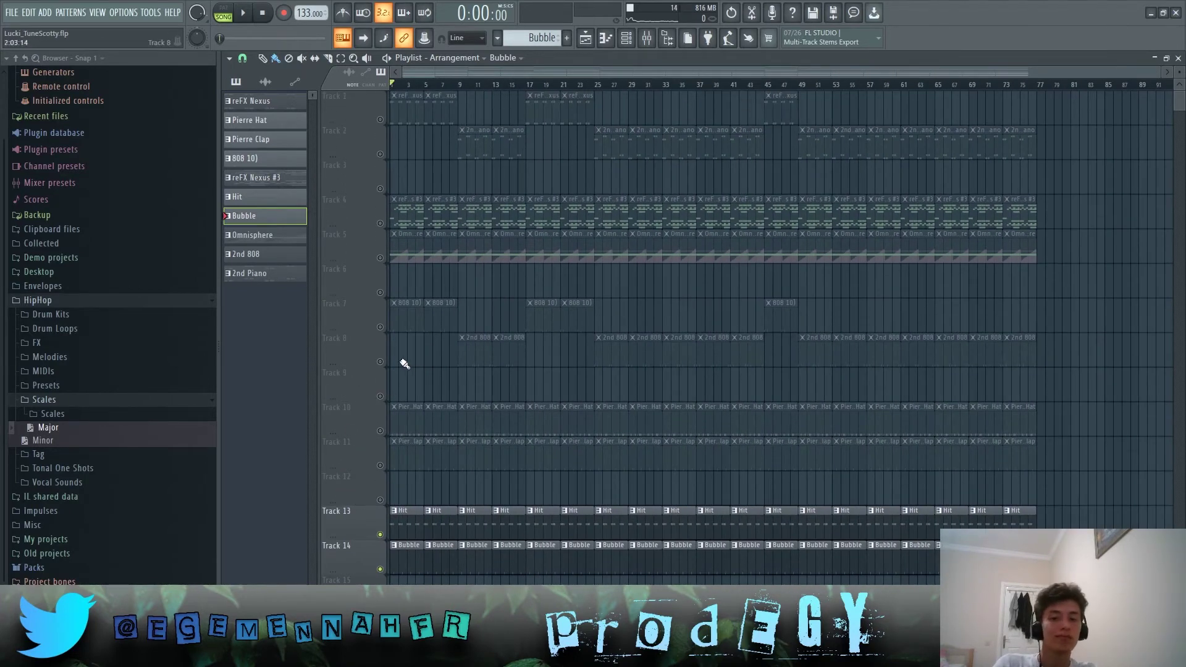
{"action": "left_click", "coordinate": [380, 362]}
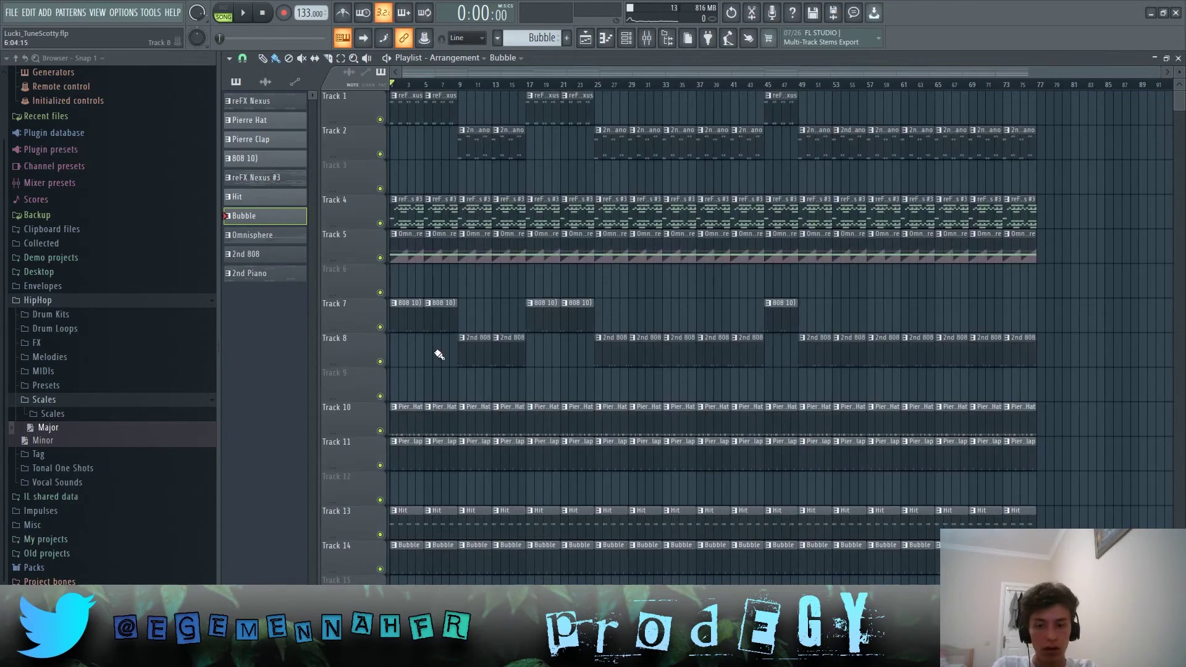
Step: View the notes of an 808 10) clip on Track 7, and inspect the 808 10) channel's sample settings before closing them
{"action": "double_click", "coordinate": [428, 320]}
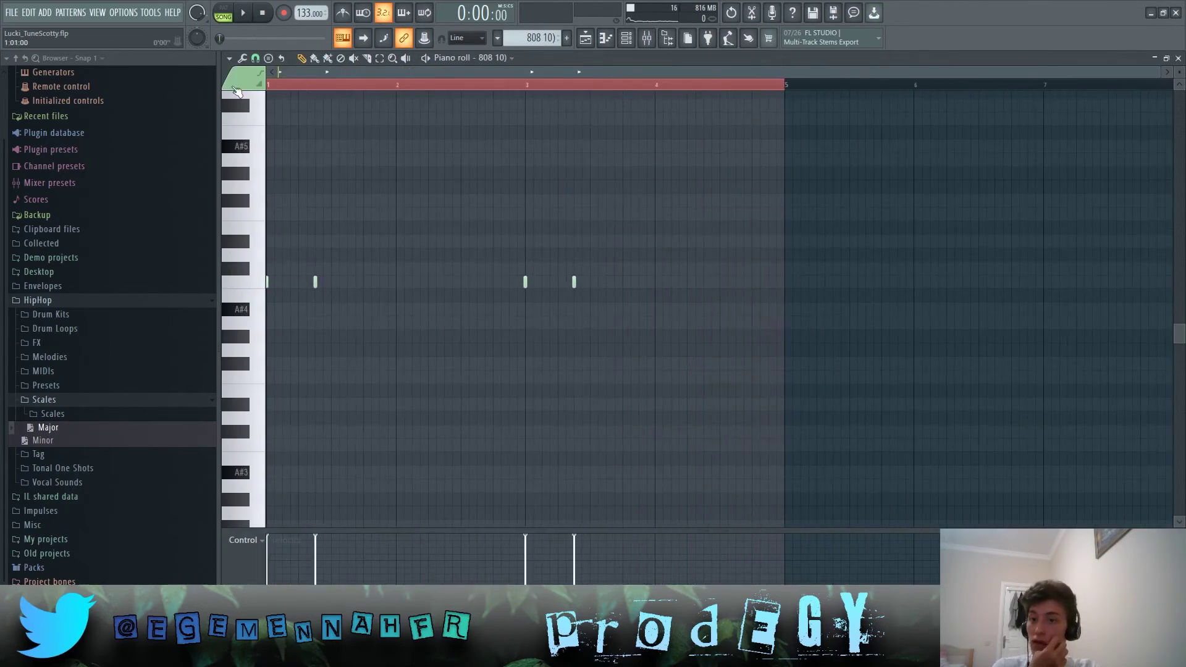
{"action": "scroll", "coordinate": [310, 98], "scroll_direction": "up", "scroll_amount": 1}
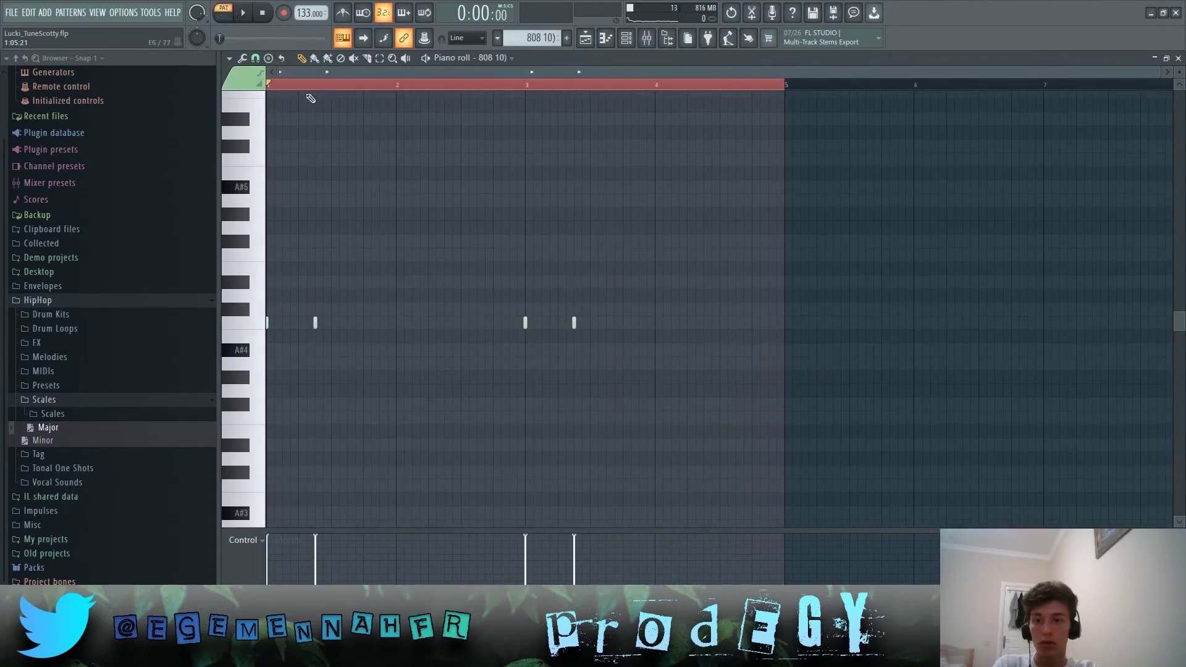
{"action": "left_click", "coordinate": [626, 38]}
{"action": "left_click", "coordinate": [640, 289]}
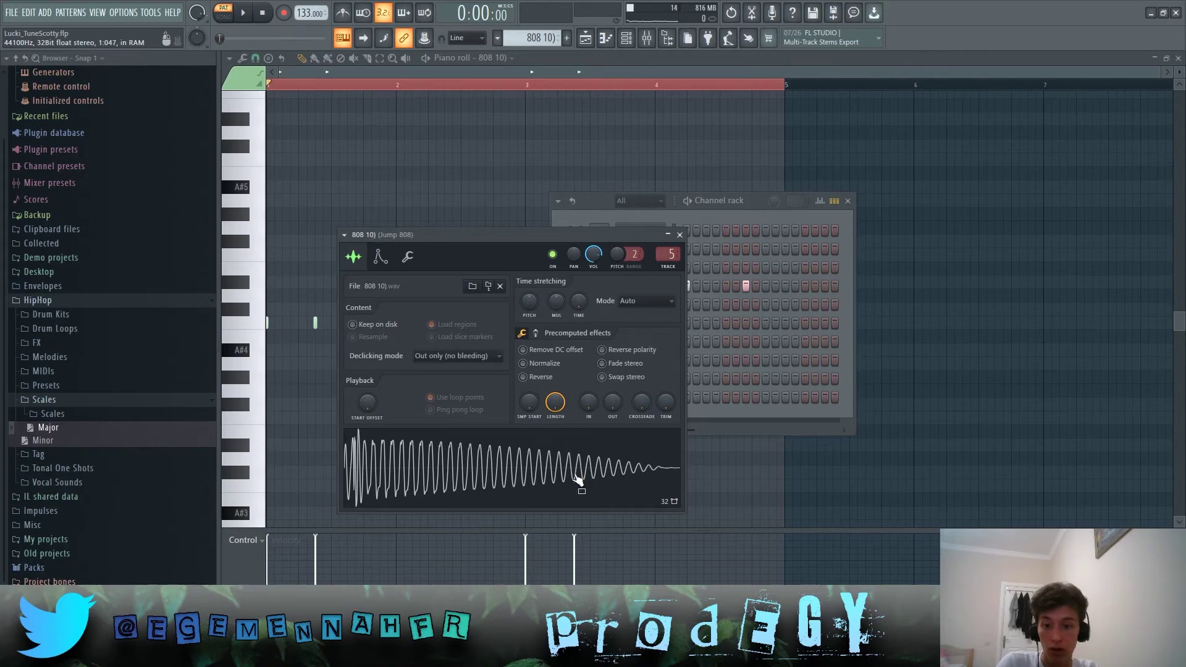
{"action": "left_click", "coordinate": [680, 236]}
Step: Open Ozone Imager 2 on the Jump 808 mixer track, turn on Stereoize, and close the plugin
{"action": "key", "text": "F9"}
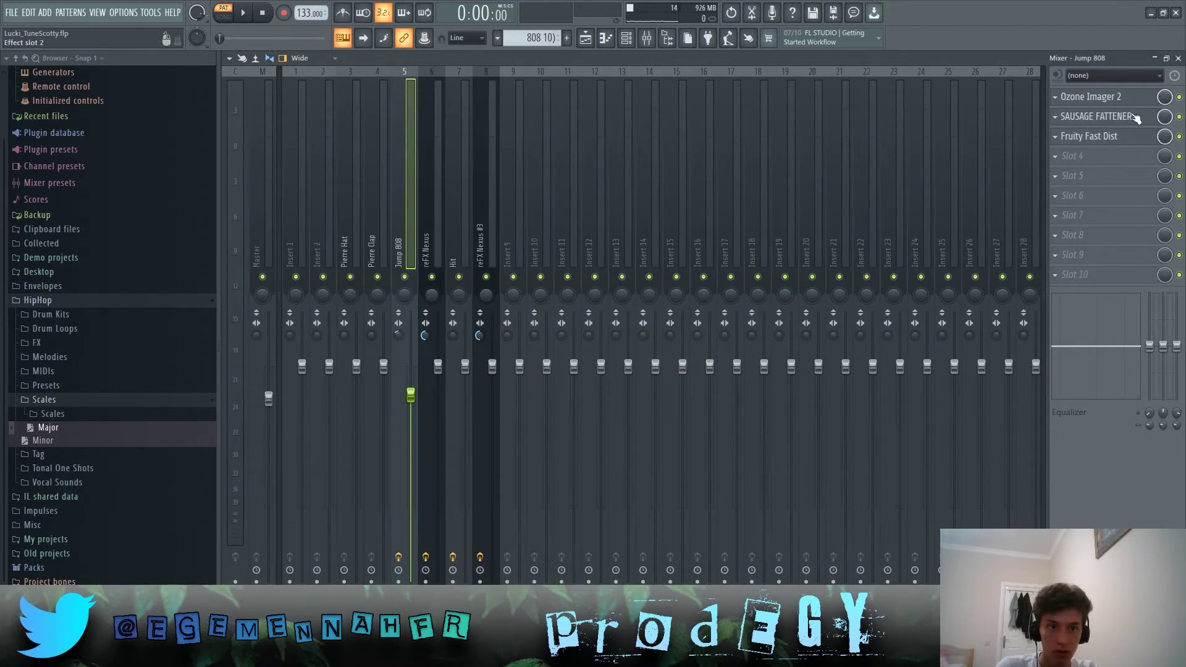
{"action": "left_click", "coordinate": [1113, 103]}
{"action": "left_click_drag", "start_coordinate": [512, 179], "coordinate": [528, 179]}
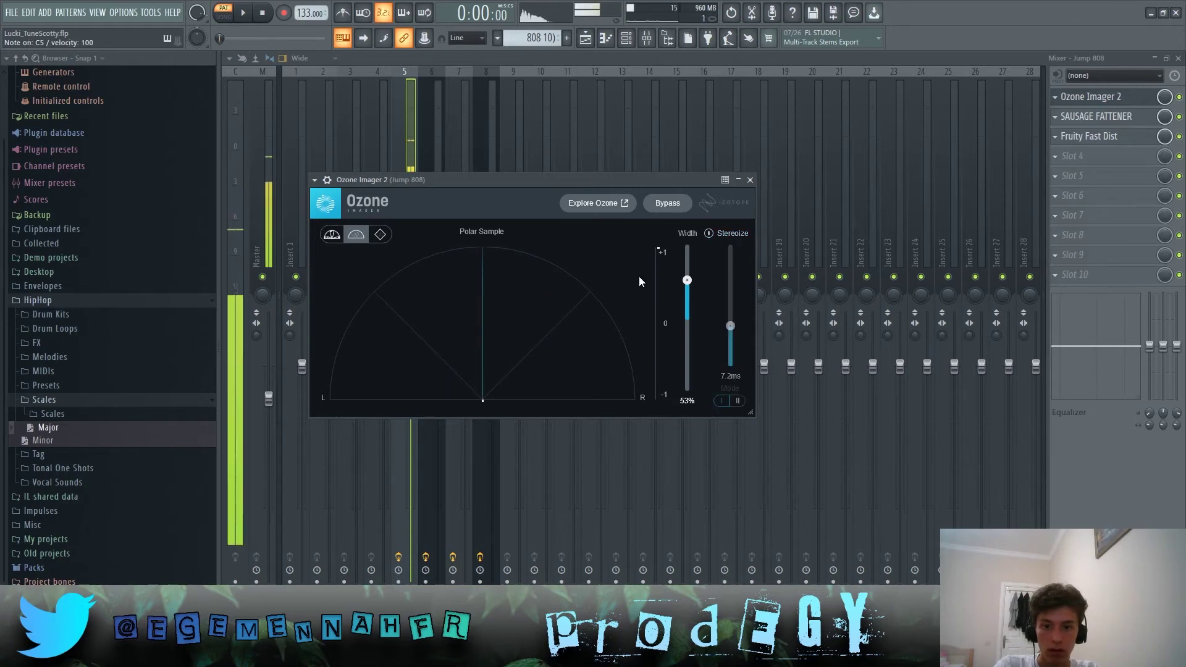
{"action": "left_click", "coordinate": [709, 232]}
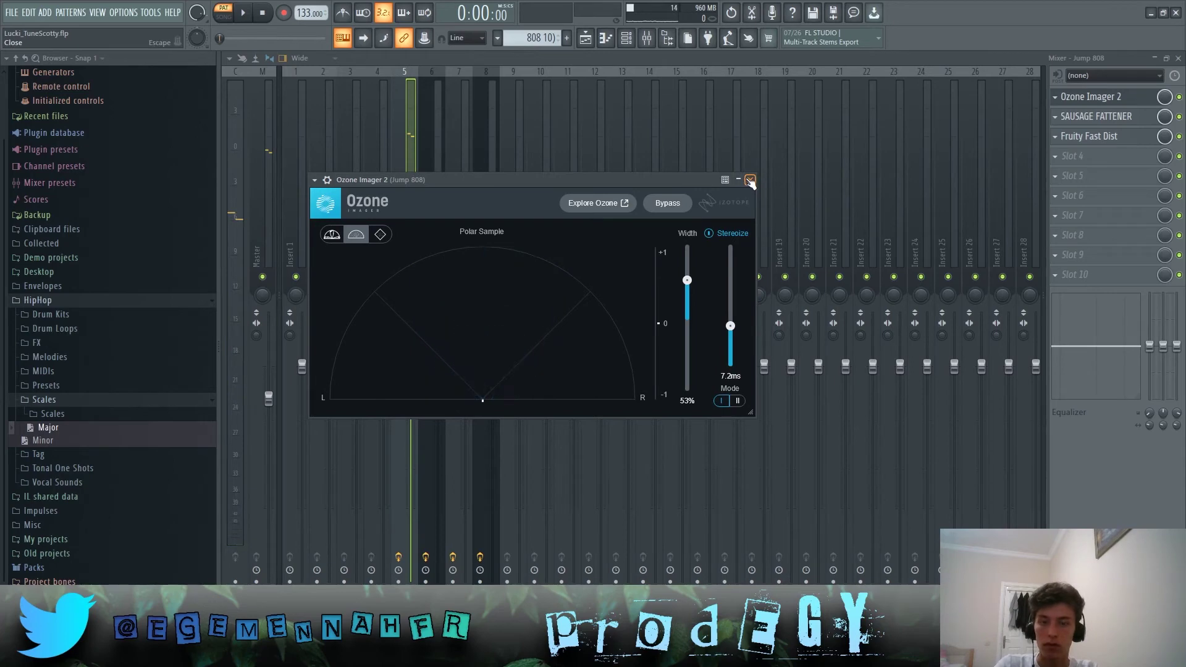
{"action": "left_click", "coordinate": [750, 181]}
Step: Examine the Sausage Fattener and Fruity Fast Dist settings on the Jump 808 mixer track, and close the plugins
{"action": "left_click", "coordinate": [1115, 118]}
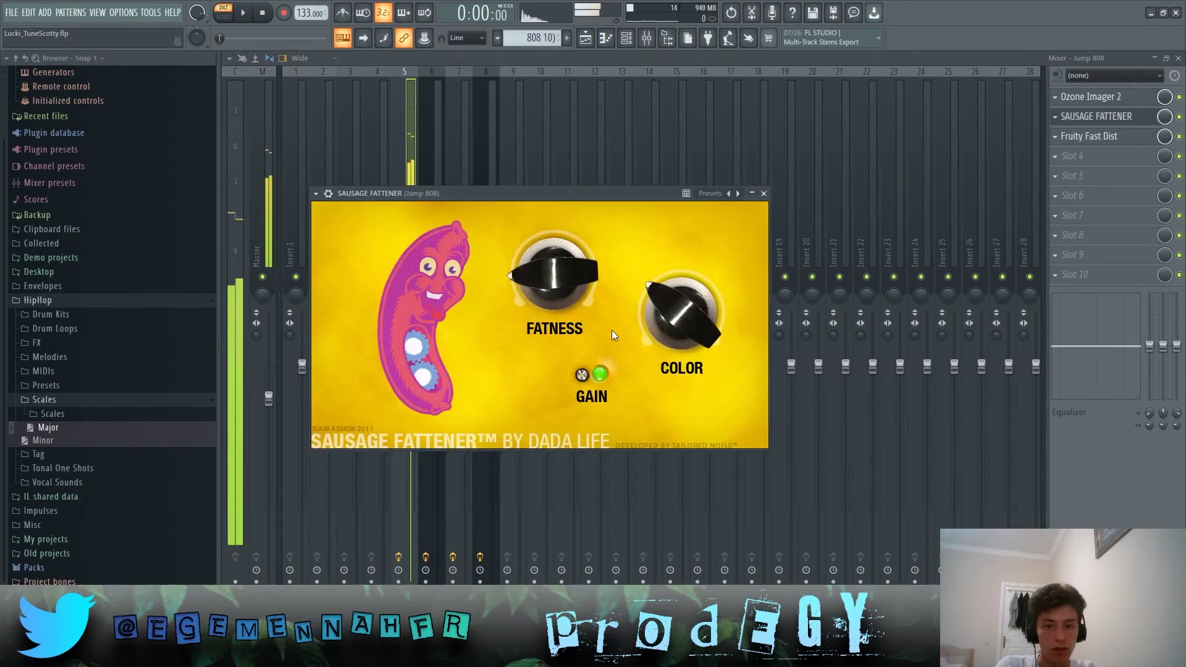
{"action": "left_click", "coordinate": [1067, 123]}
{"action": "left_click", "coordinate": [1103, 140]}
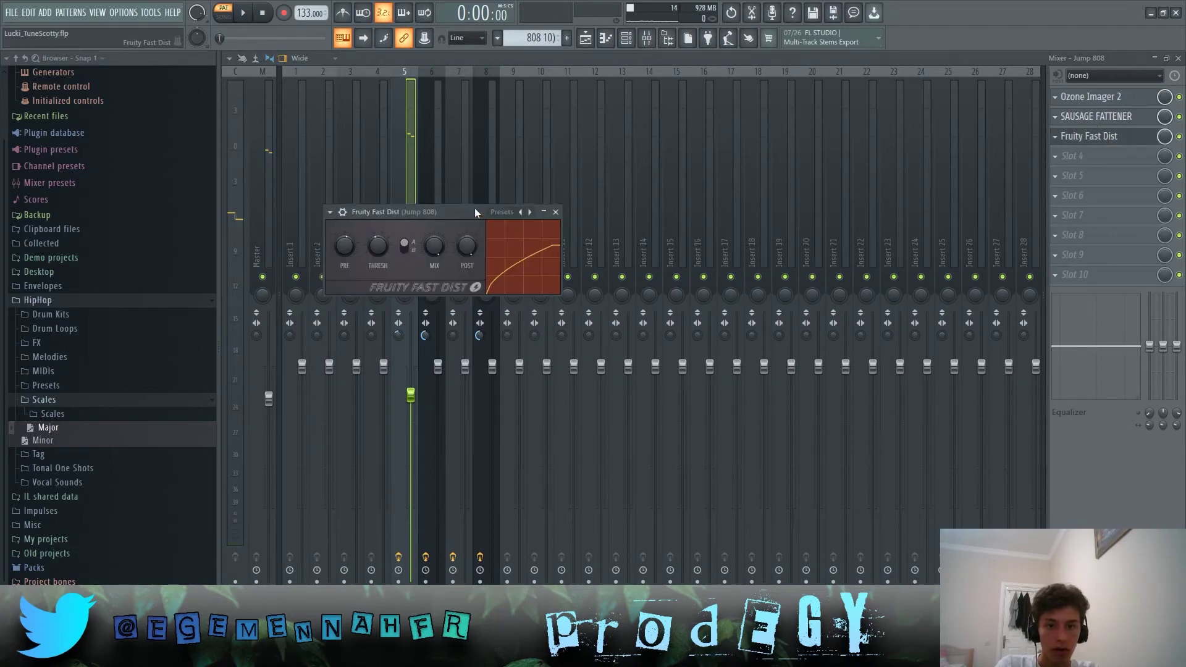
{"action": "left_click_drag", "start_coordinate": [475, 211], "coordinate": [499, 211]}
{"action": "left_click", "coordinate": [579, 212]}
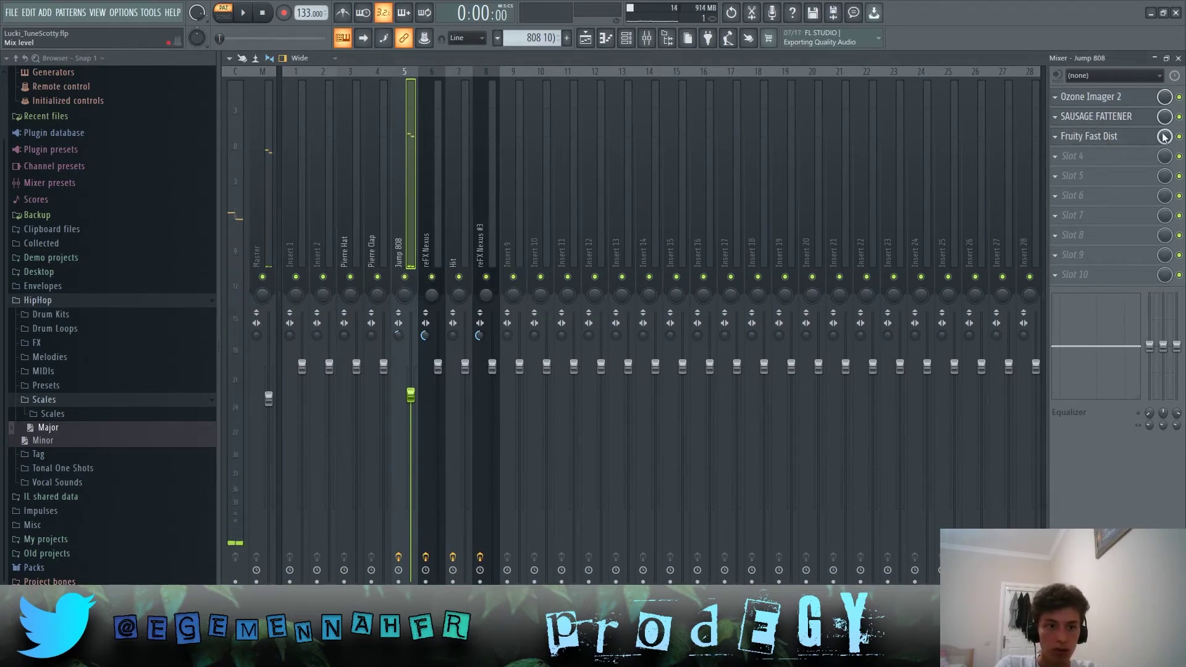
Step: Audition the Jump 808 sound with its three effects bypassed and with them re-enabled, and close the mixer
{"action": "key", "text": "q"}
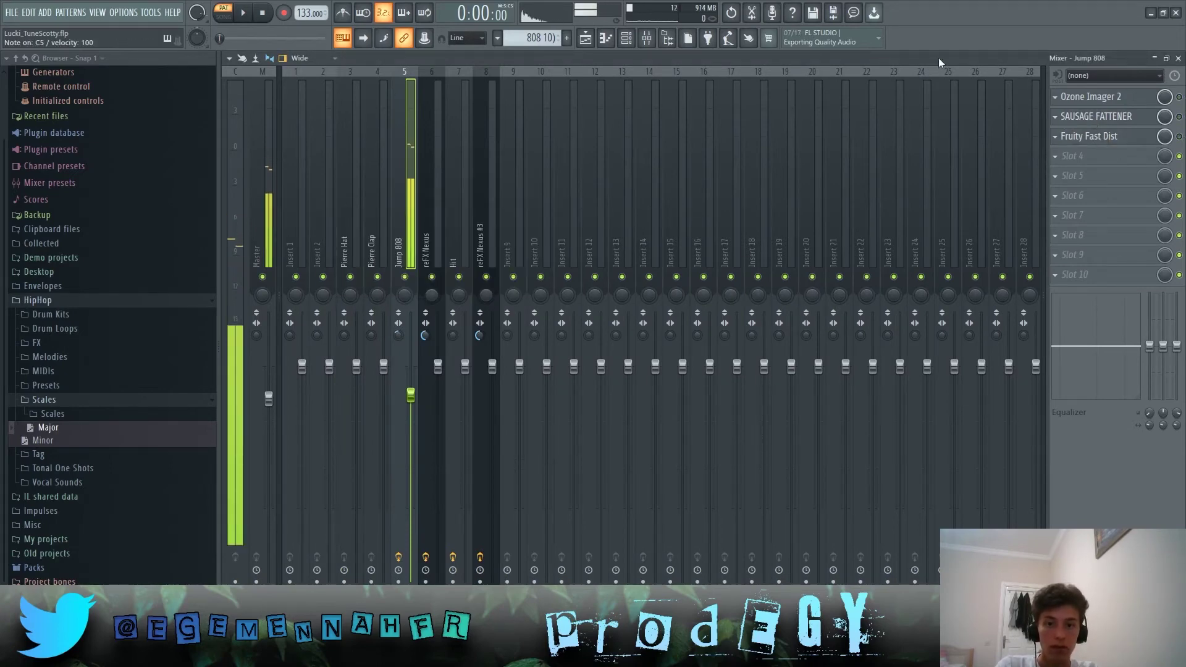
{"action": "left_click_drag", "start_coordinate": [1179, 137], "coordinate": [1179, 97]}
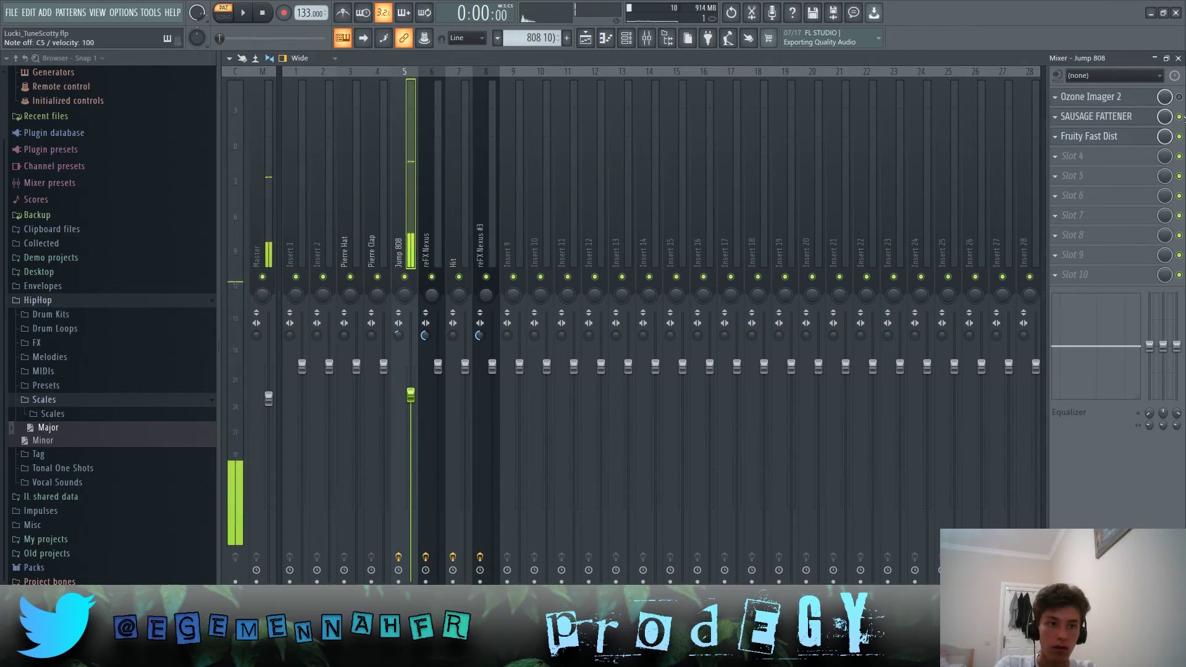
{"action": "key", "text": "q"}
{"action": "left_click", "coordinate": [1178, 57]}
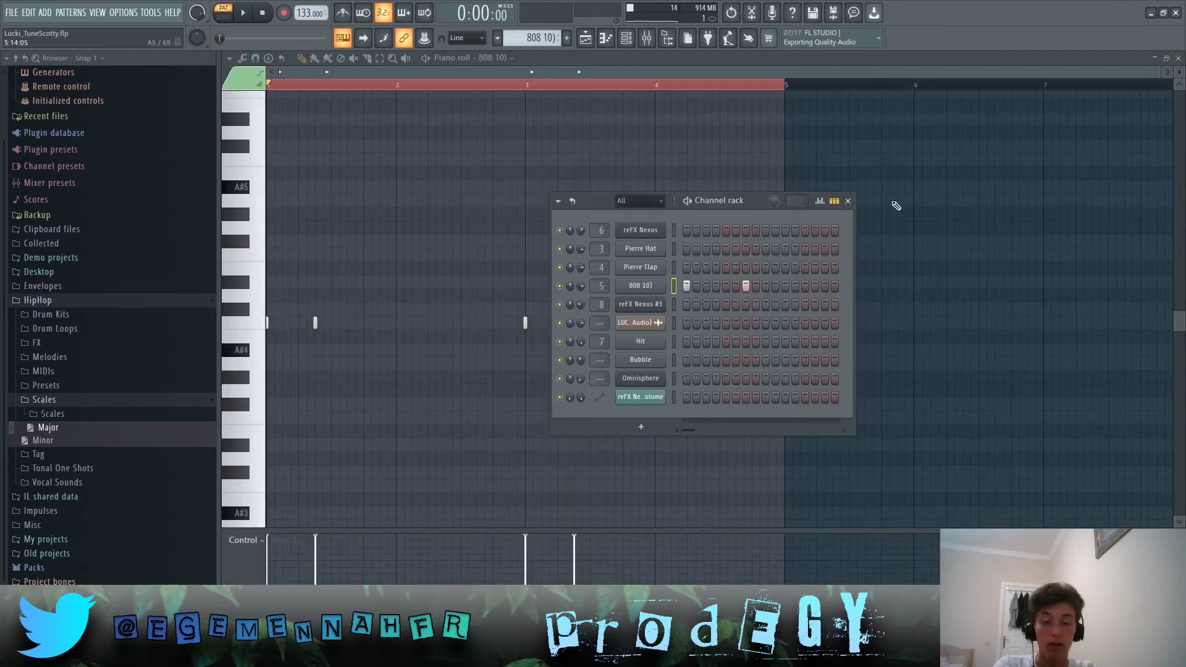
Step: Play the 808 10) pattern from the full piano roll, stop it, and return to the playlist
{"action": "key", "text": "F6"}
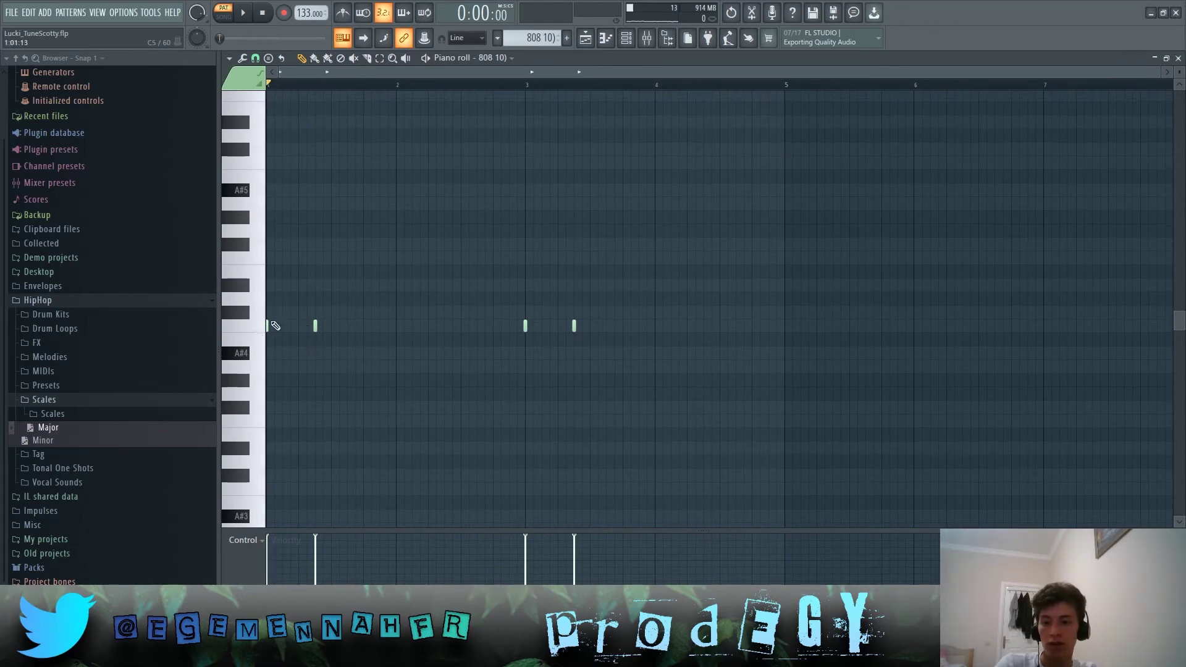
{"action": "key", "text": "space"}
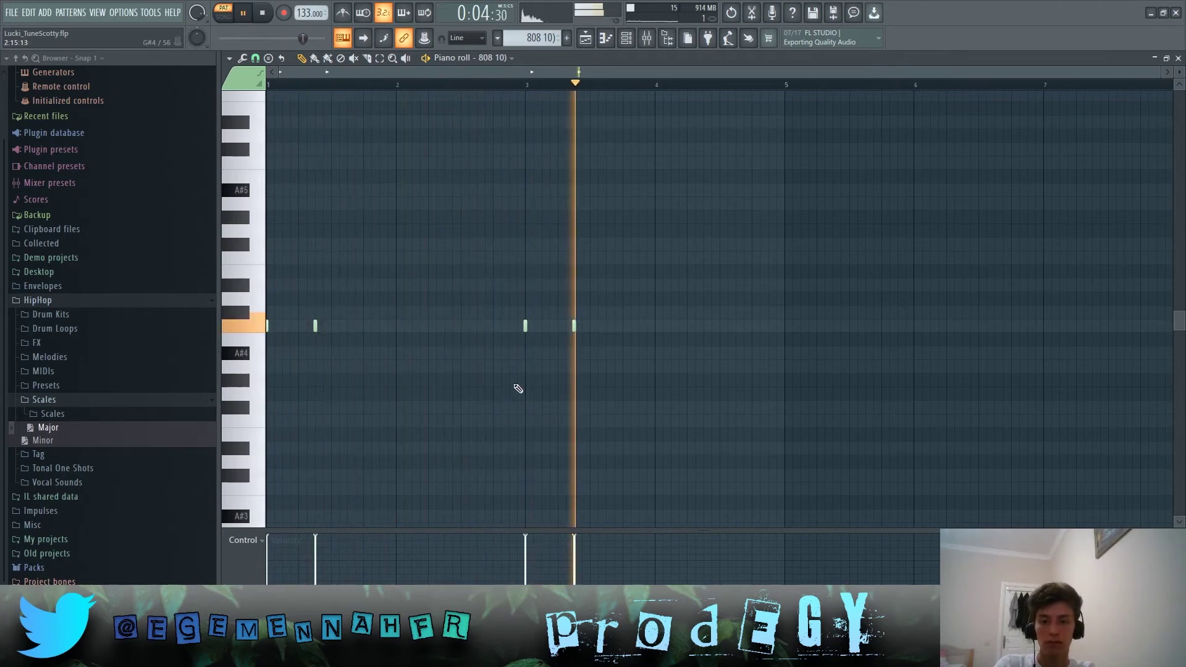
{"action": "key", "text": "space"}
{"action": "key", "text": "F5"}
Step: Open the first 2nd 808 clip of Track 8 in the piano roll, and start playing the pattern
{"action": "scroll", "coordinate": [487, 376], "scroll_direction": "up", "scroll_amount": 3}
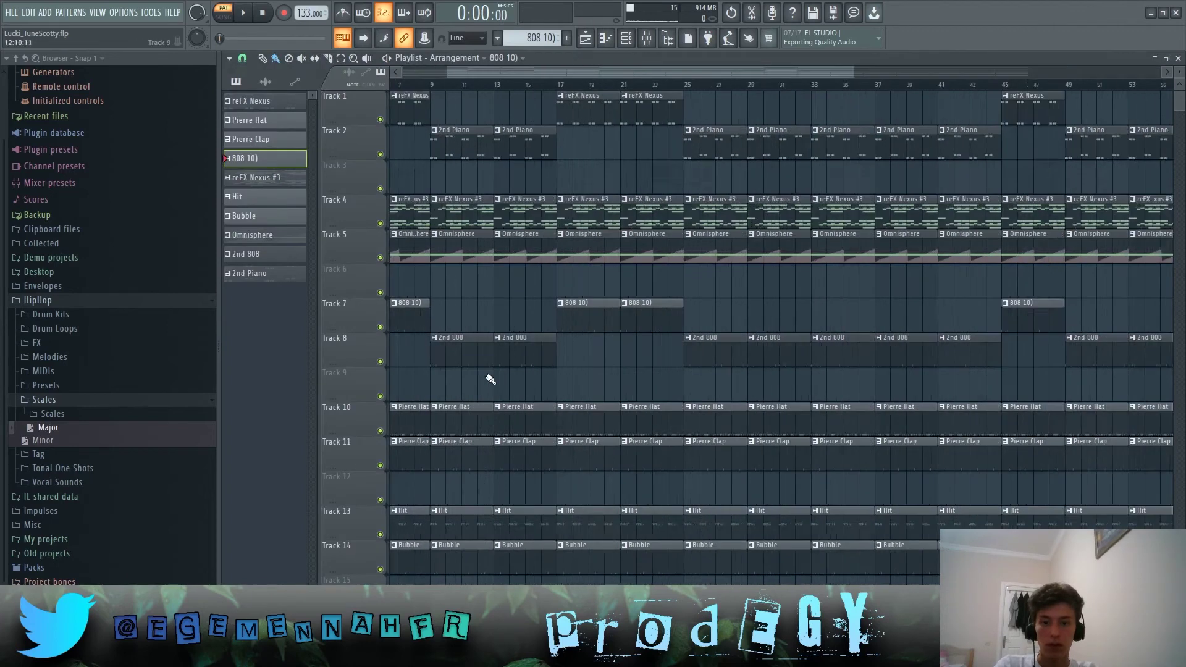
{"action": "double_click", "coordinate": [429, 360]}
{"action": "key", "text": "space"}
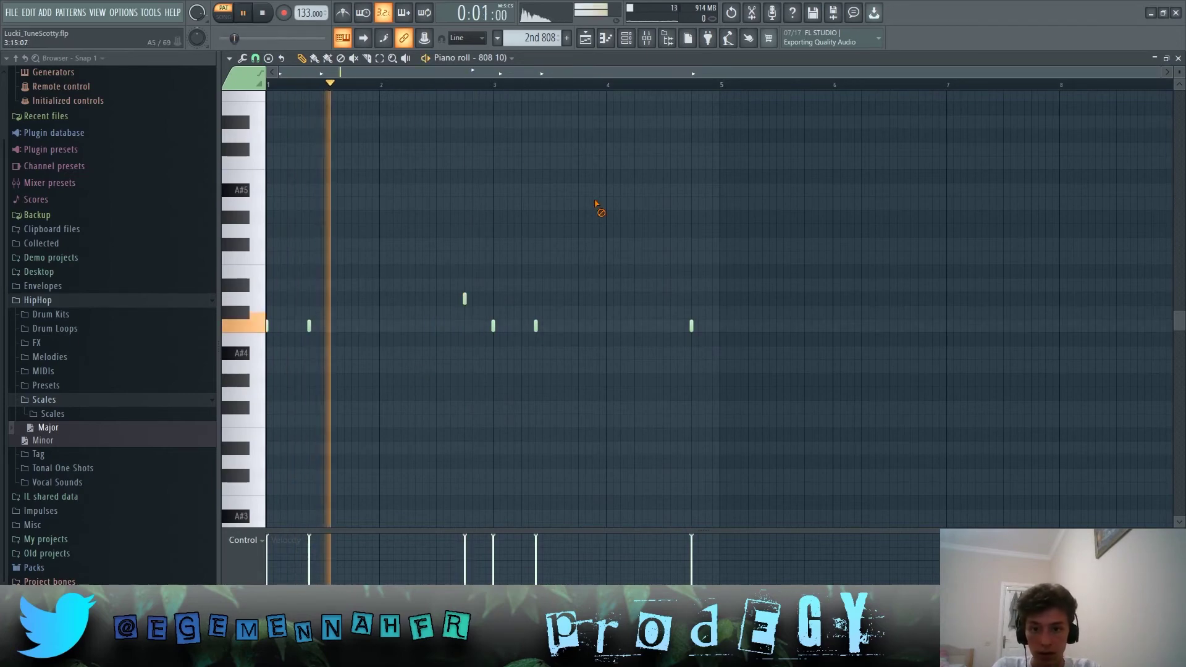
Step: Raise the last note of the 2nd 808 pattern by two semitones to D5
{"action": "left_click_drag", "start_coordinate": [646, 292], "coordinate": [718, 351]}
{"action": "key", "text": "shift+Up"}
{"action": "key", "text": "shift+Up"}
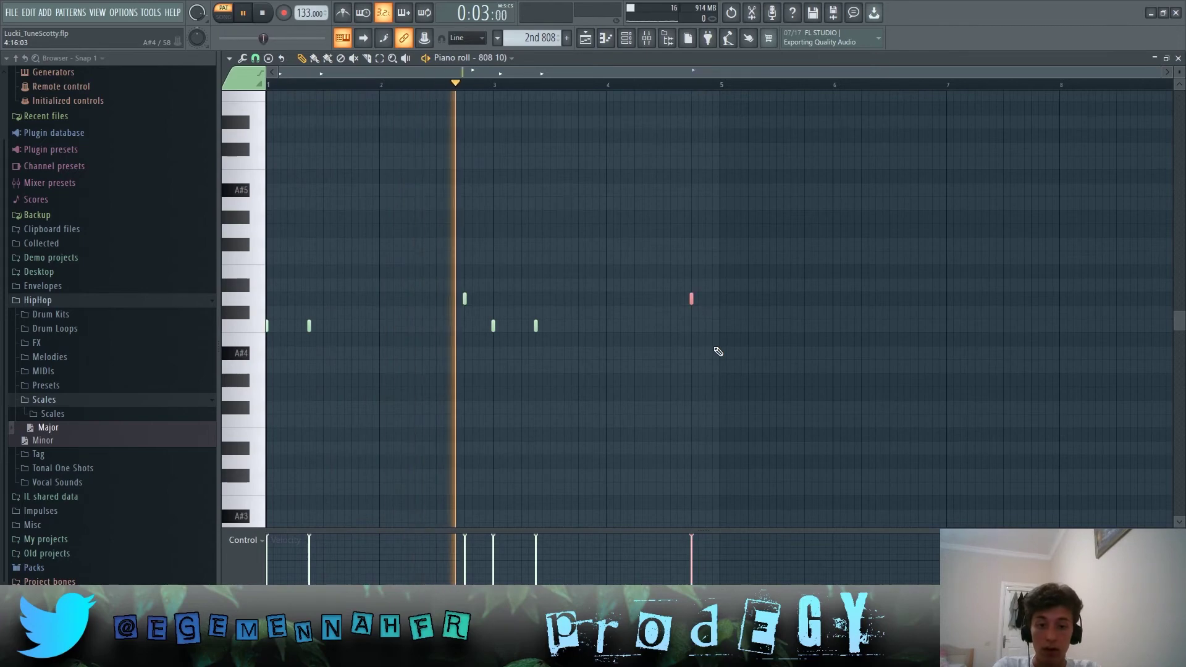
Step: Lower the 2nd 808 notes near the ends of bars 2 and 4 to C5, stop playback, and return to the playlist
{"action": "left_click_drag", "start_coordinate": [746, 318], "coordinate": [402, 267]}
{"action": "key", "text": "space"}
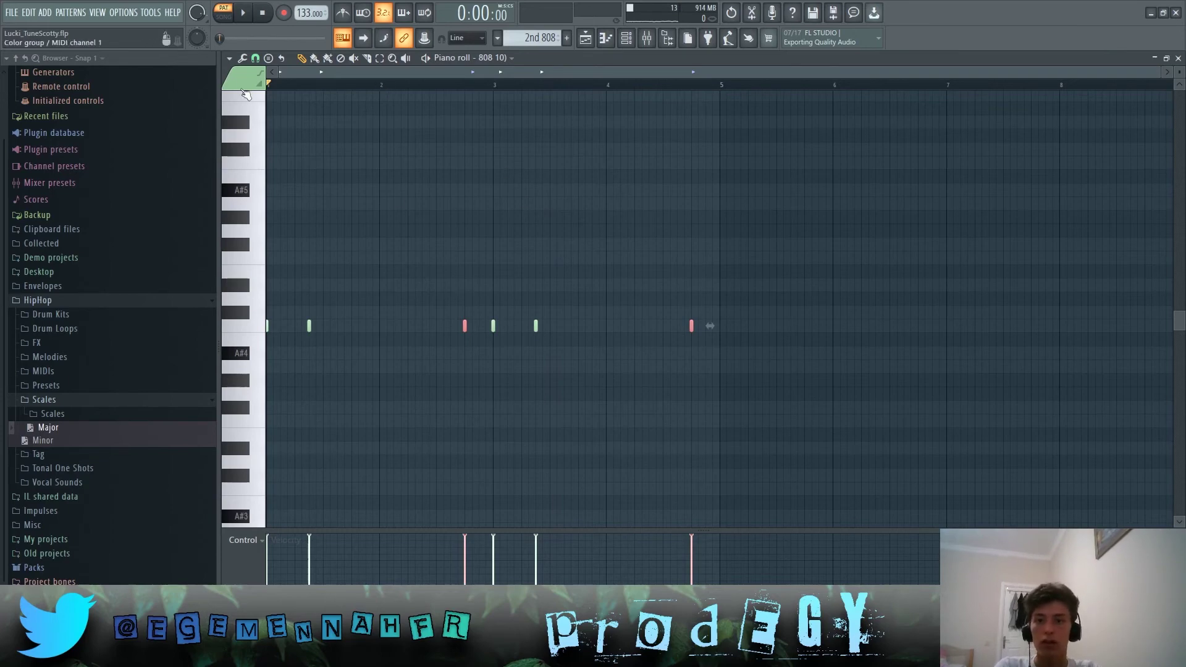
{"action": "left_click", "coordinate": [587, 41]}
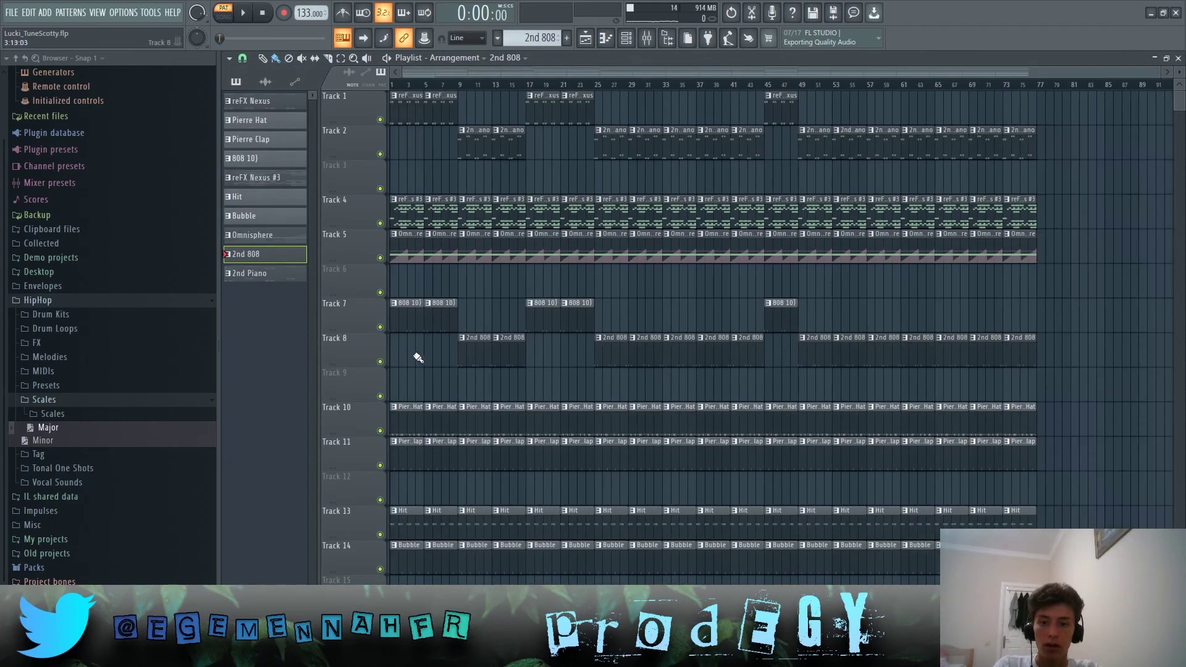
Step: Highlight all reFX Nexus #3 and Omnisphere clips on Tracks 4 and 5 across the arrangement, and clear the selection
{"action": "scroll", "coordinate": [461, 394], "scroll_direction": "up", "scroll_amount": 1}
{"action": "scroll", "coordinate": [461, 395], "scroll_direction": "down", "scroll_amount": 1}
{"action": "scroll", "coordinate": [412, 449], "scroll_direction": "down", "scroll_amount": 1}
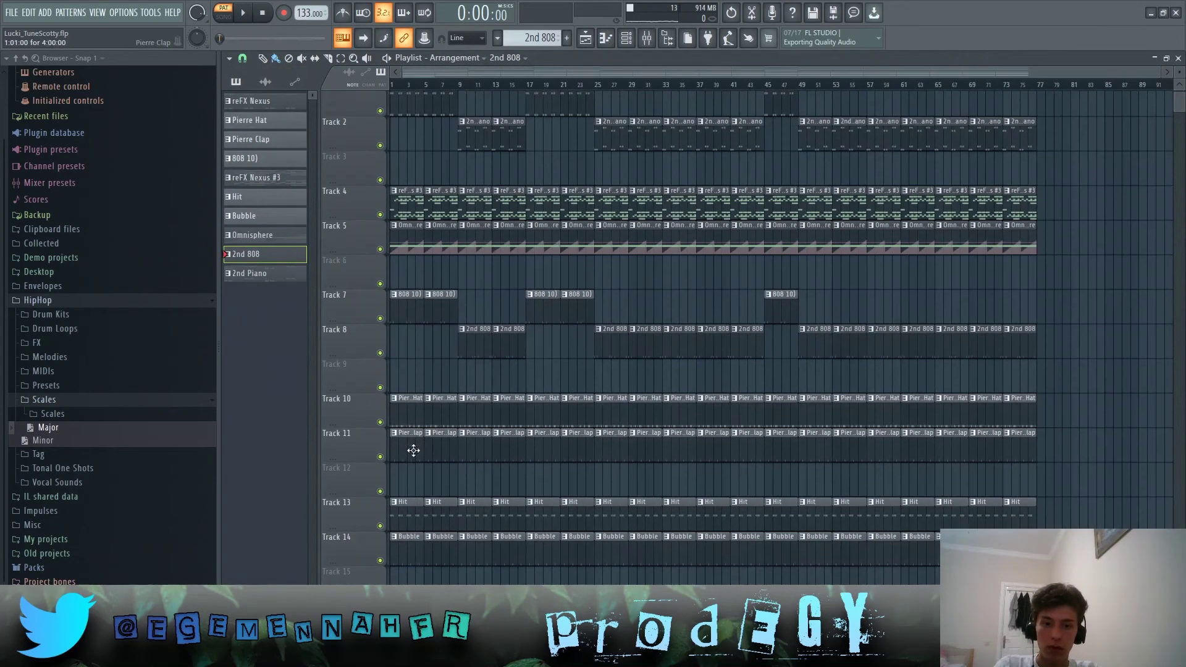
{"action": "scroll", "coordinate": [427, 476], "scroll_direction": "up", "scroll_amount": 1}
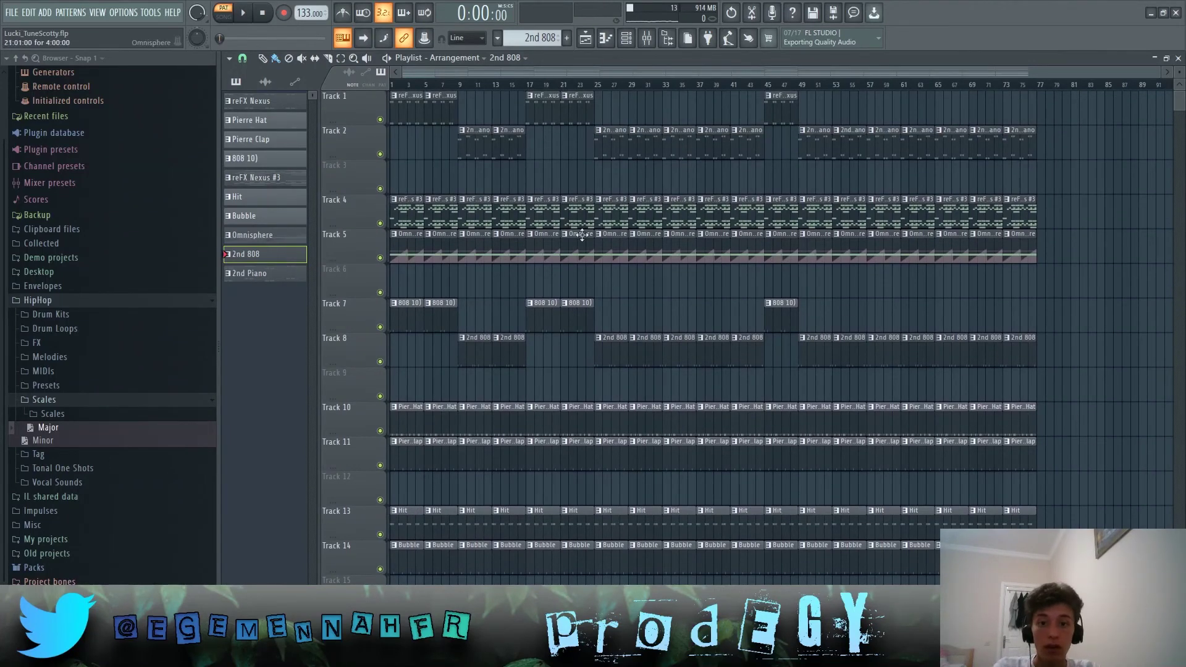
{"action": "left_click_drag", "start_coordinate": [1078, 265], "coordinate": [371, 208]}
{"action": "scroll", "coordinate": [395, 235], "scroll_direction": "up", "scroll_amount": 2}
{"action": "scroll", "coordinate": [421, 256], "scroll_direction": "down", "scroll_amount": 3}
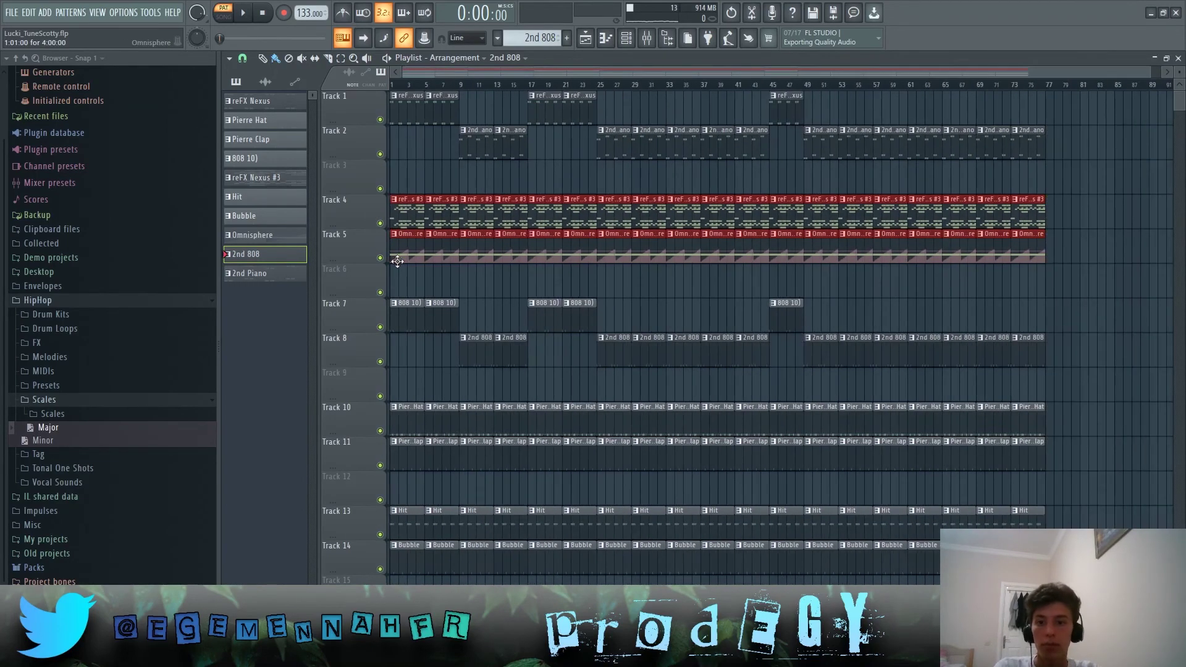
{"action": "left_click", "coordinate": [654, 391]}
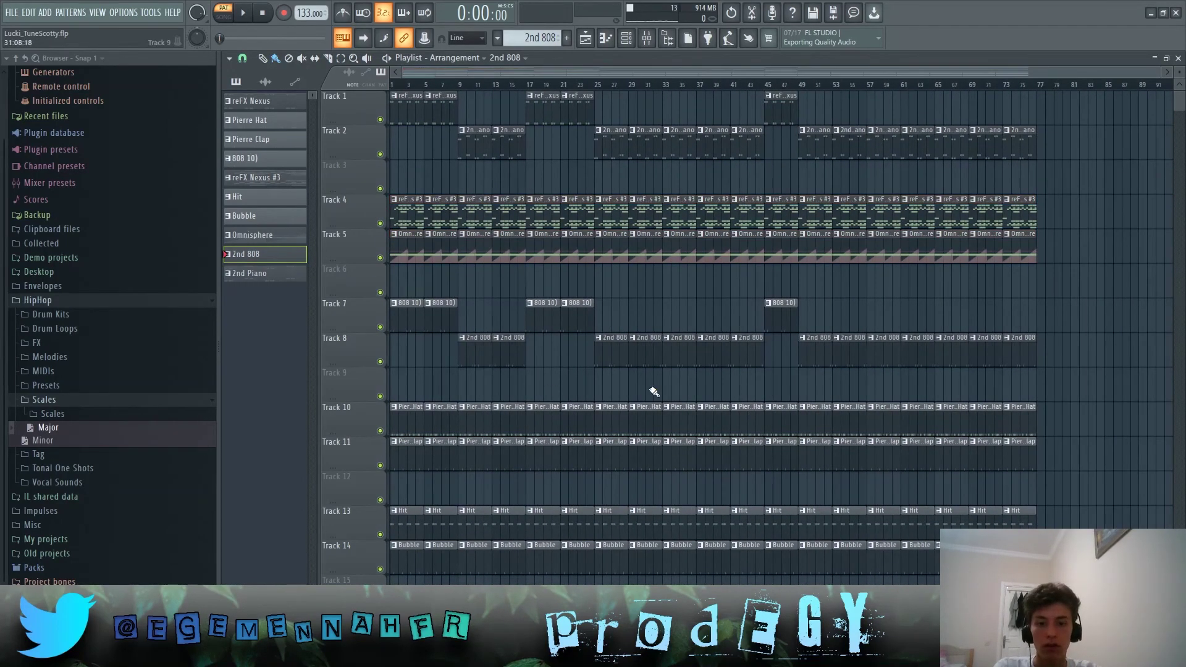
Step: Highlight the Pierre Hat and Pierre Clap rows on Tracks 10 and 11 and the Hit and Bubble rows on Tracks 13 and 14, deselecting each
{"action": "left_click_drag", "start_coordinate": [1070, 366], "coordinate": [339, 479]}
{"action": "left_click", "coordinate": [437, 478]}
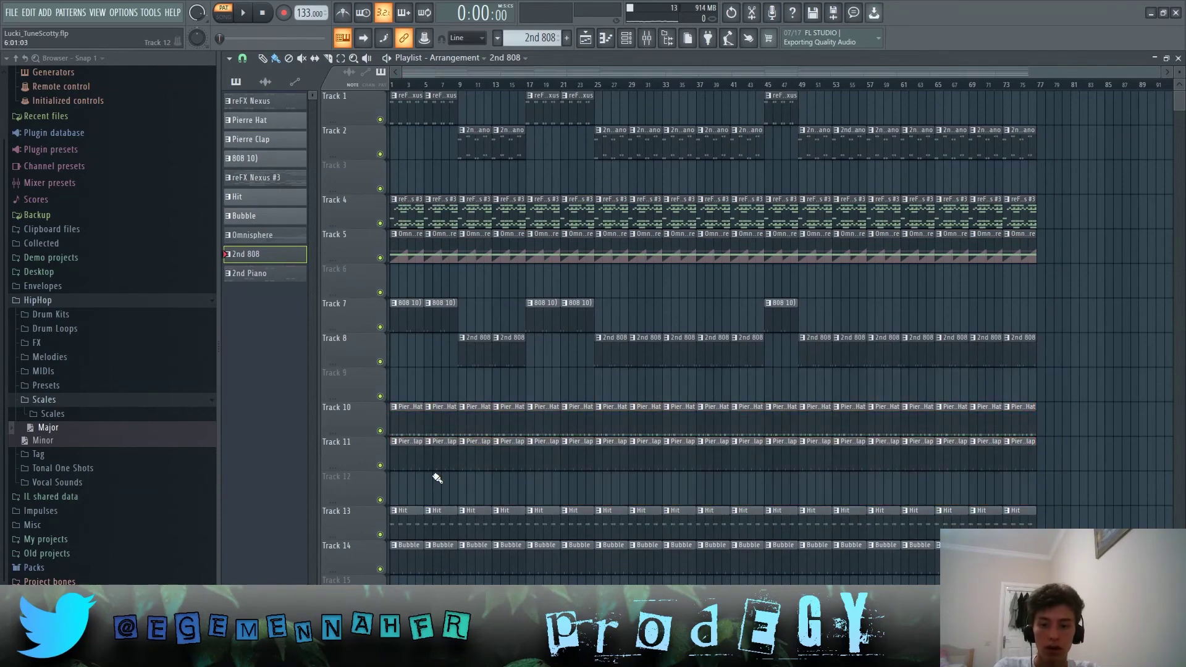
{"action": "left_click_drag", "start_coordinate": [1035, 509], "coordinate": [389, 591]}
{"action": "left_click", "coordinate": [434, 590]}
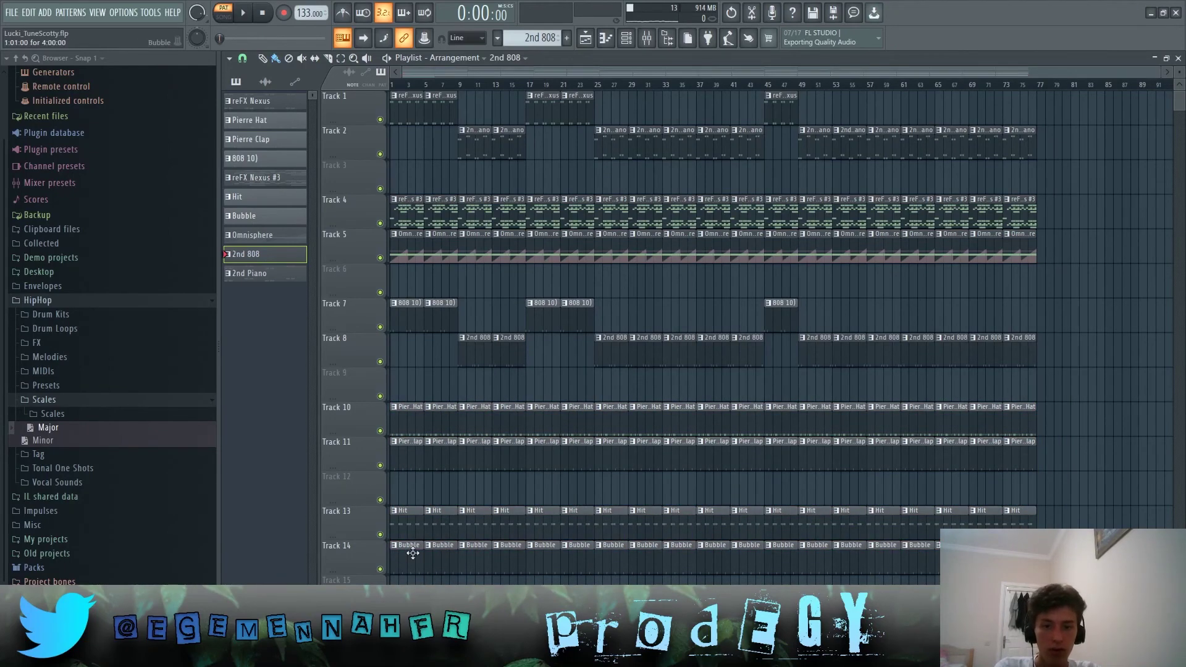
{"action": "scroll", "coordinate": [418, 382], "scroll_direction": "up", "scroll_amount": 2}
{"action": "scroll", "coordinate": [399, 267], "scroll_direction": "down", "scroll_amount": 3}
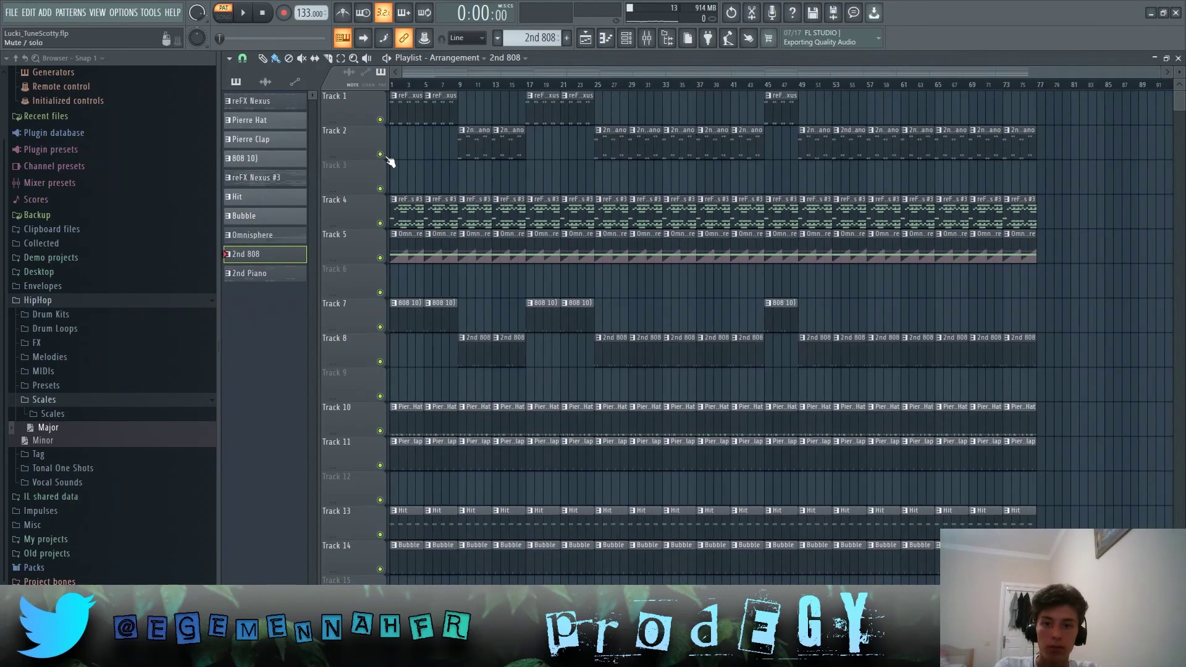
Step: Highlight the two reFX Nexus clips on Track 1 between bars 17 and 25
{"action": "left_click_drag", "start_coordinate": [360, 99], "coordinate": [365, 99]}
{"action": "left_click_drag", "start_coordinate": [645, 116], "coordinate": [508, 100]}
{"action": "scroll", "coordinate": [433, 124], "scroll_direction": "up", "scroll_amount": 2}
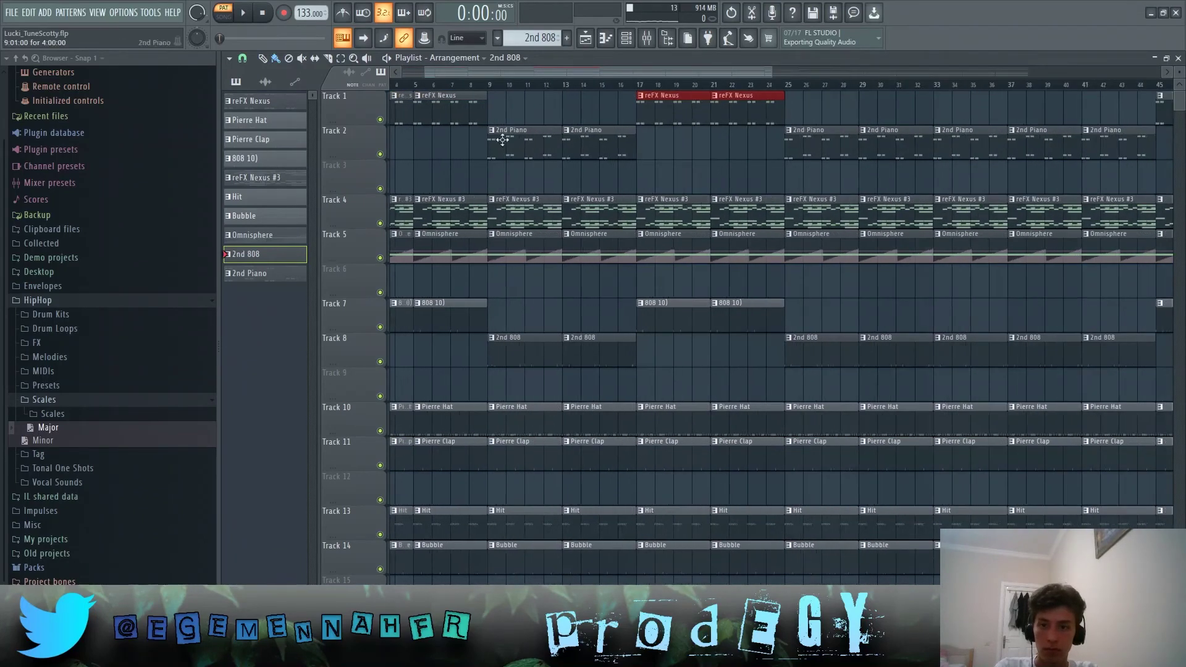
{"action": "scroll", "coordinate": [431, 148], "scroll_direction": "down", "scroll_amount": 3}
{"action": "scroll", "coordinate": [367, 210], "scroll_direction": "up", "scroll_amount": 2}
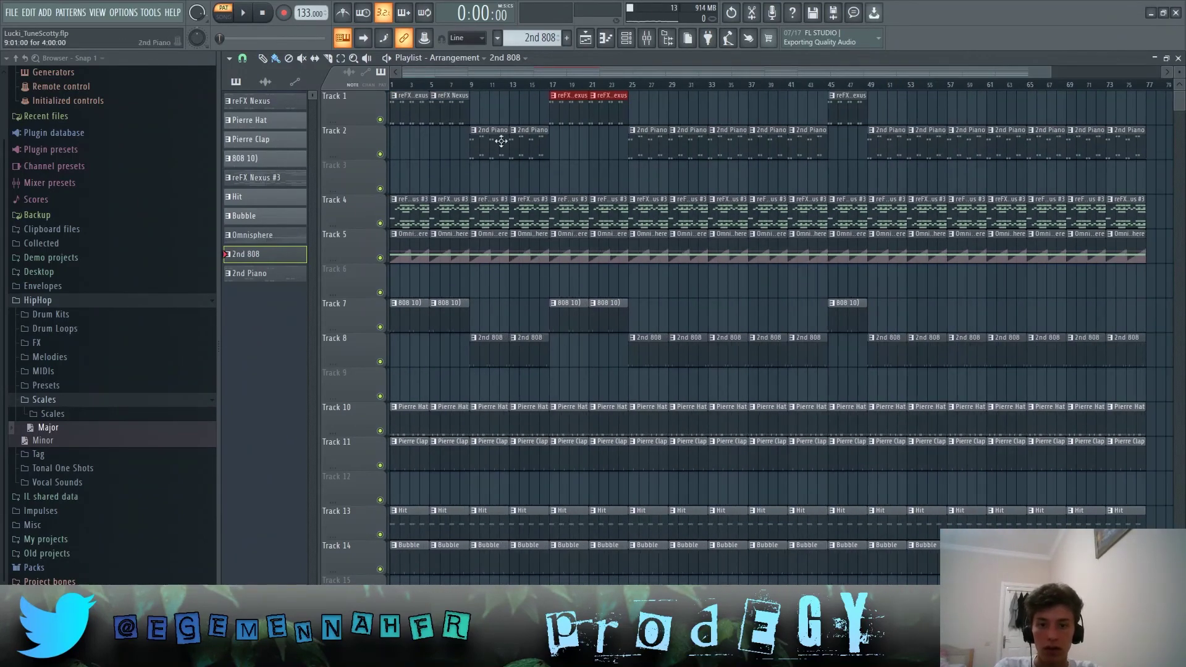
Step: Highlight the 2nd Piano and 2nd 808 sections at bars 9–17, 25–45 and 49–77, and clear the selection
{"action": "left_click_drag", "start_coordinate": [488, 188], "coordinate": [534, 130]}
{"action": "left_click_drag", "start_coordinate": [486, 387], "coordinate": [542, 352]}
{"action": "left_click_drag", "start_coordinate": [653, 389], "coordinate": [825, 148]}
{"action": "left_click_drag", "start_coordinate": [892, 386], "coordinate": [1125, 127]}
{"action": "left_click", "coordinate": [1148, 211], "text": "ctrl"}
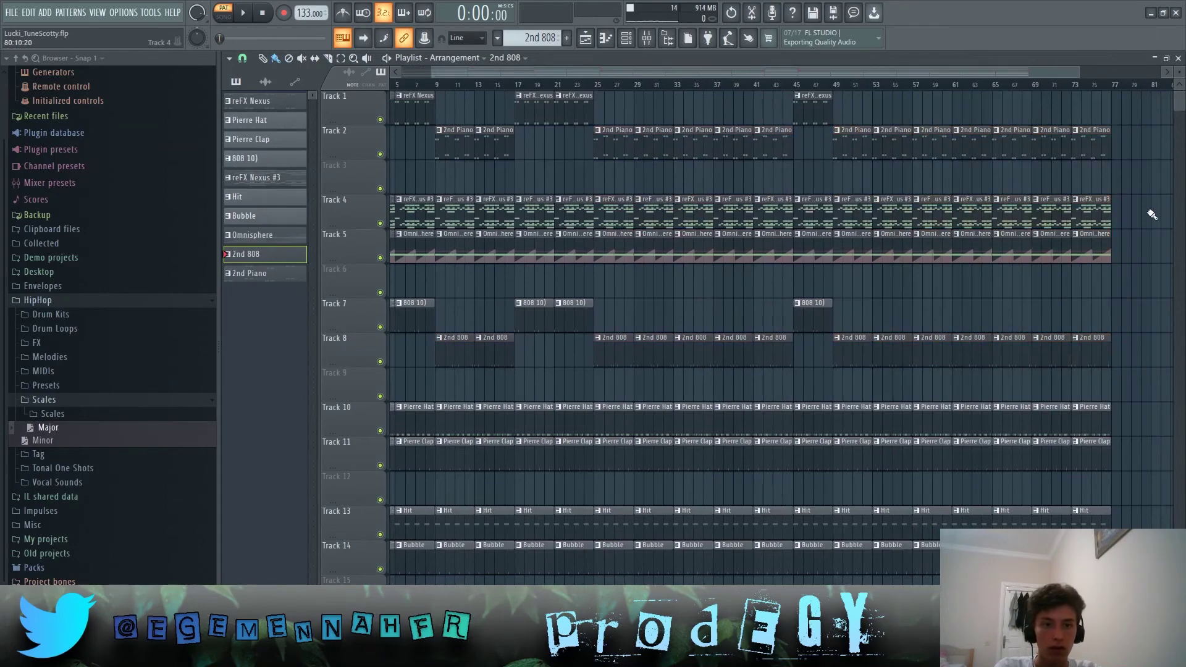
Step: Highlight the reFX Nexus, reFX Nexus #3, Omnisphere and 808 10) clips at bars 45–49, and clear the selection
{"action": "scroll", "coordinate": [855, 361], "scroll_direction": "up", "scroll_amount": 2}
{"action": "left_click_drag", "start_coordinate": [845, 363], "coordinate": [832, 108]}
{"action": "scroll", "coordinate": [823, 167], "scroll_direction": "down", "scroll_amount": 3}
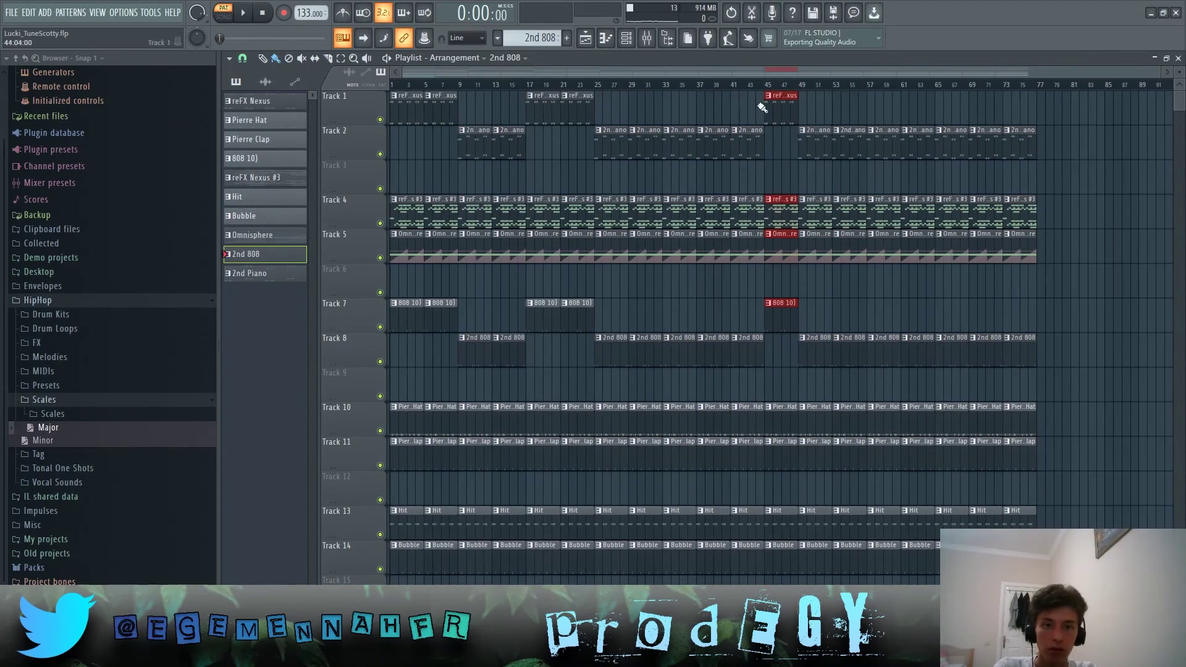
{"action": "scroll", "coordinate": [762, 107], "scroll_direction": "up", "scroll_amount": 2}
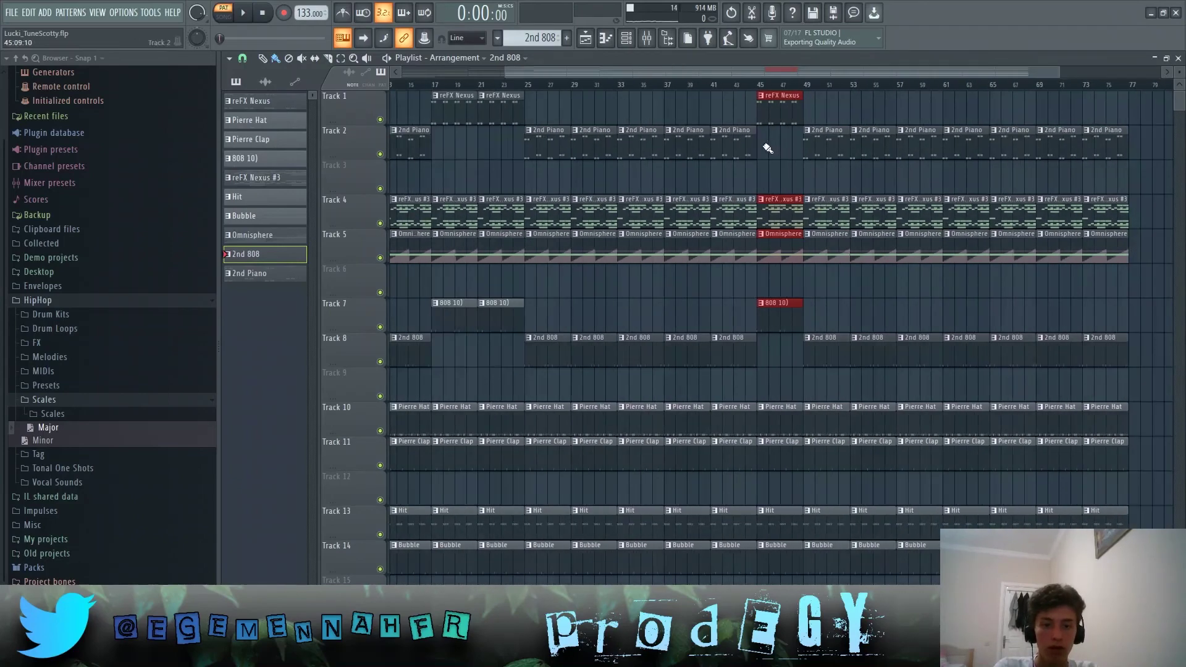
{"action": "scroll", "coordinate": [764, 145], "scroll_direction": "down", "scroll_amount": 2}
{"action": "left_click", "coordinate": [882, 311], "text": "ctrl"}
Step: Examine the arrangement's layout from Track 1 down to the reFX Nexus volume automation clip on Track 16
{"action": "scroll", "coordinate": [423, 577], "scroll_direction": "down", "scroll_amount": 1}
{"action": "scroll", "coordinate": [395, 569], "scroll_direction": "down", "scroll_amount": 1}
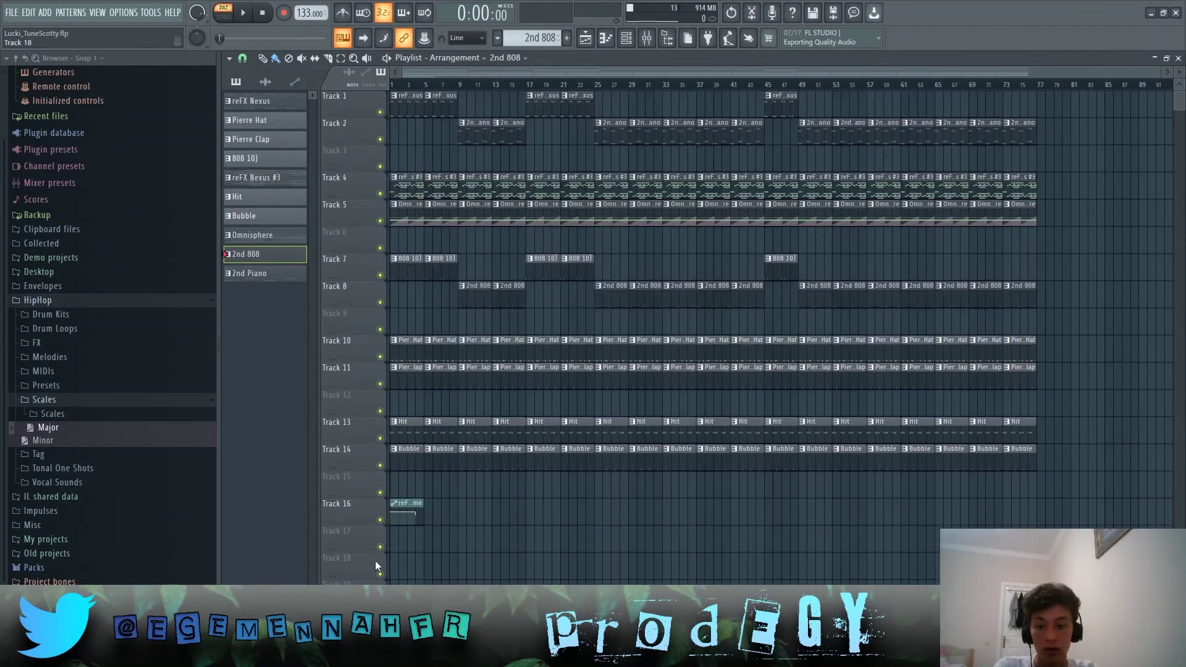
{"action": "scroll", "coordinate": [365, 454], "scroll_direction": "up", "scroll_amount": 4}
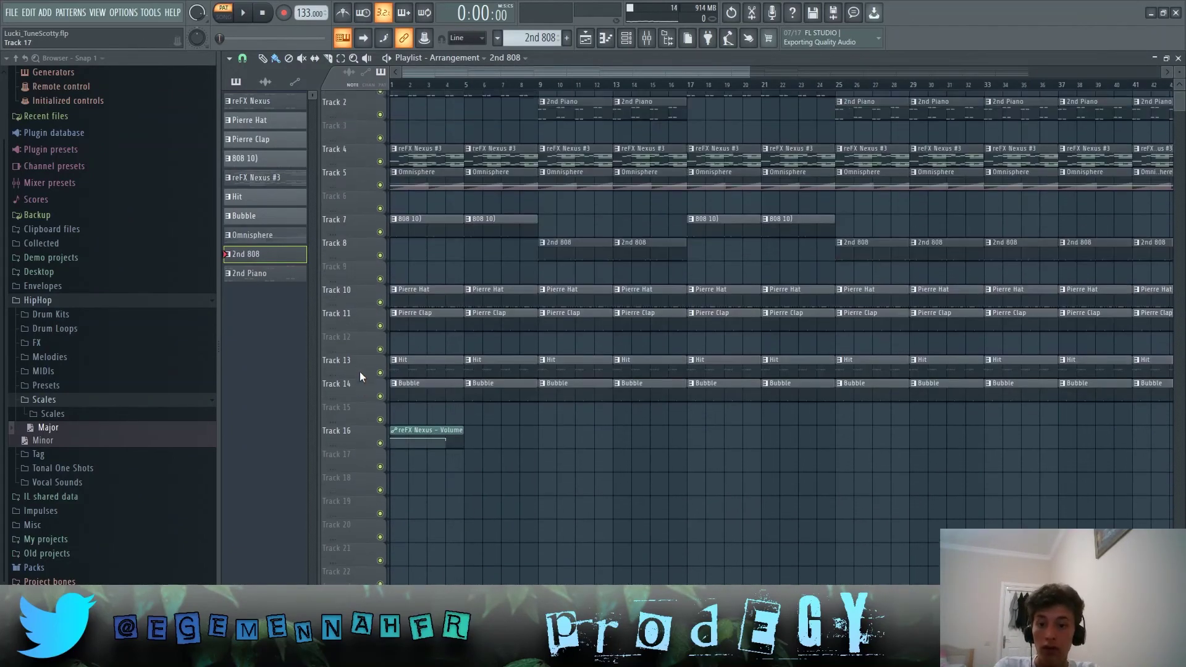
{"action": "scroll", "coordinate": [360, 372], "scroll_direction": "up", "scroll_amount": 1}
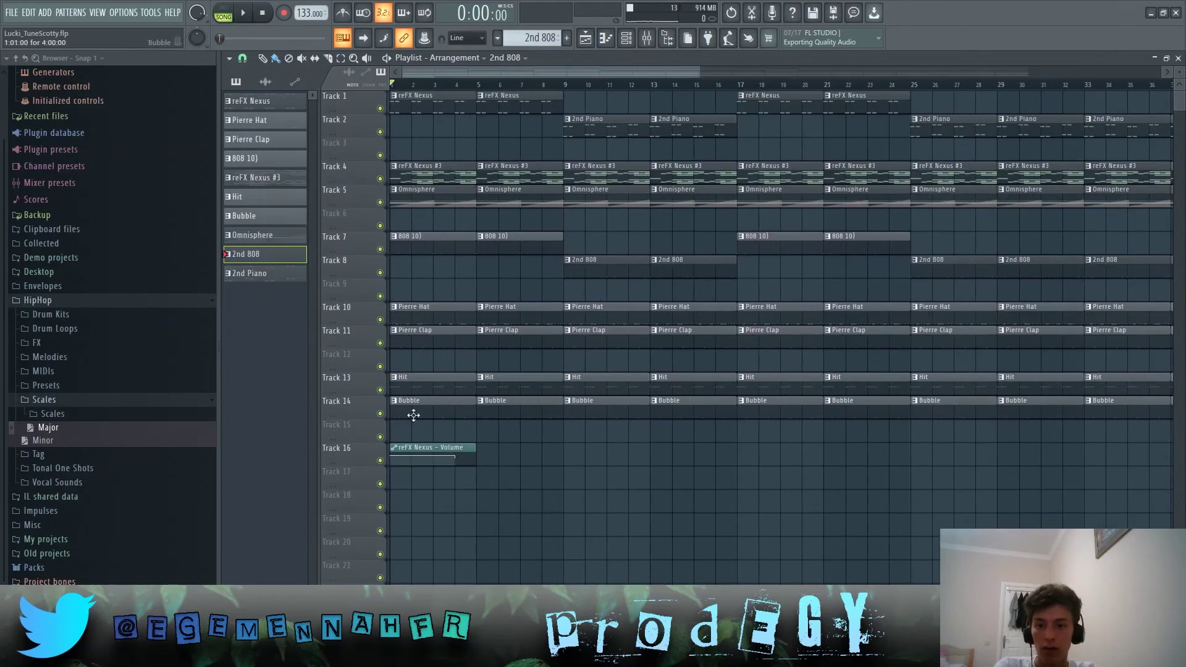
{"action": "scroll", "coordinate": [607, 481], "scroll_direction": "up", "scroll_amount": 3}
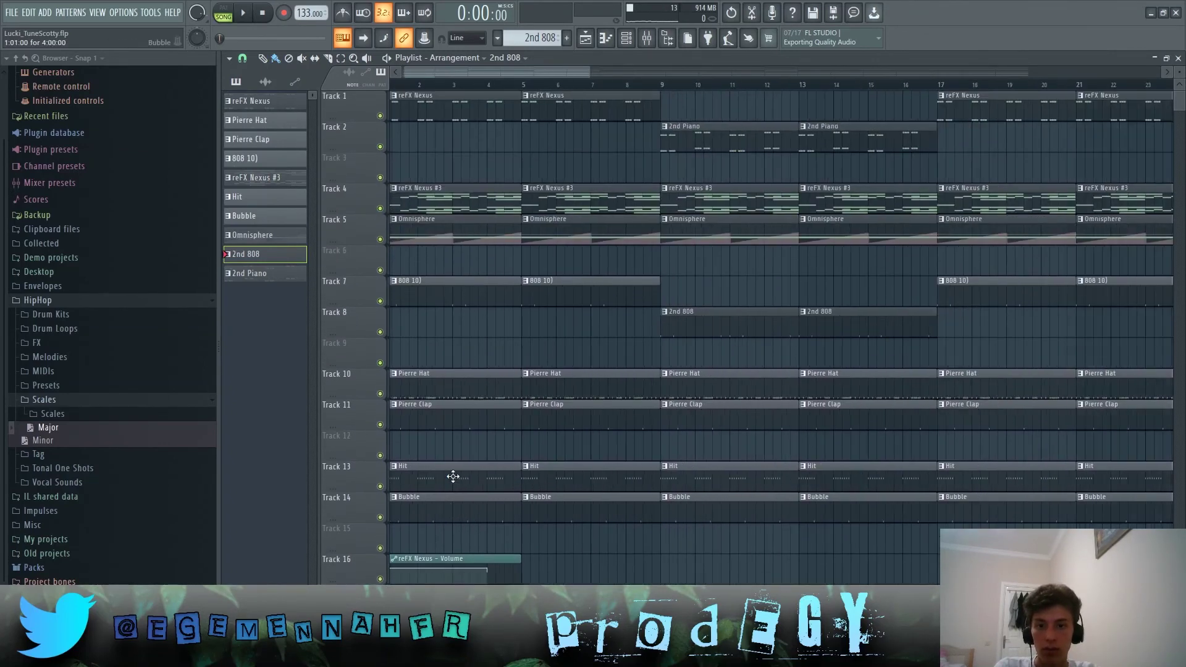
{"action": "scroll", "coordinate": [465, 549], "scroll_direction": "down", "scroll_amount": 1}
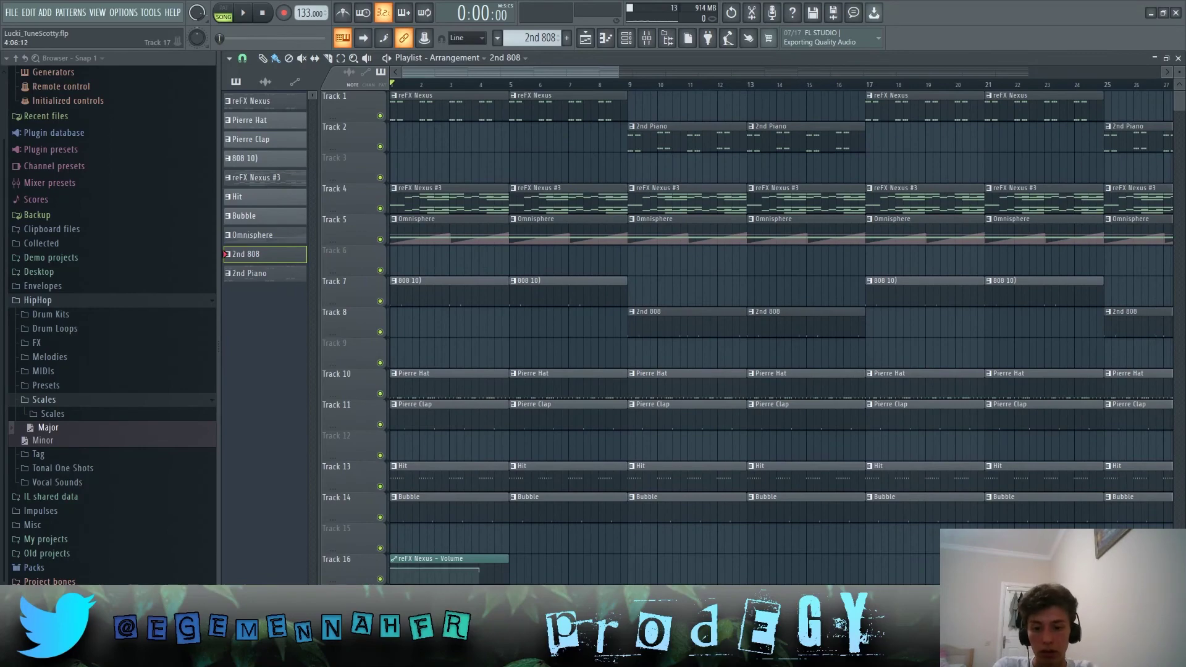
{"action": "scroll", "coordinate": [484, 568], "scroll_direction": "up", "scroll_amount": 2}
{"action": "scroll", "coordinate": [443, 511], "scroll_direction": "down", "scroll_amount": 4}
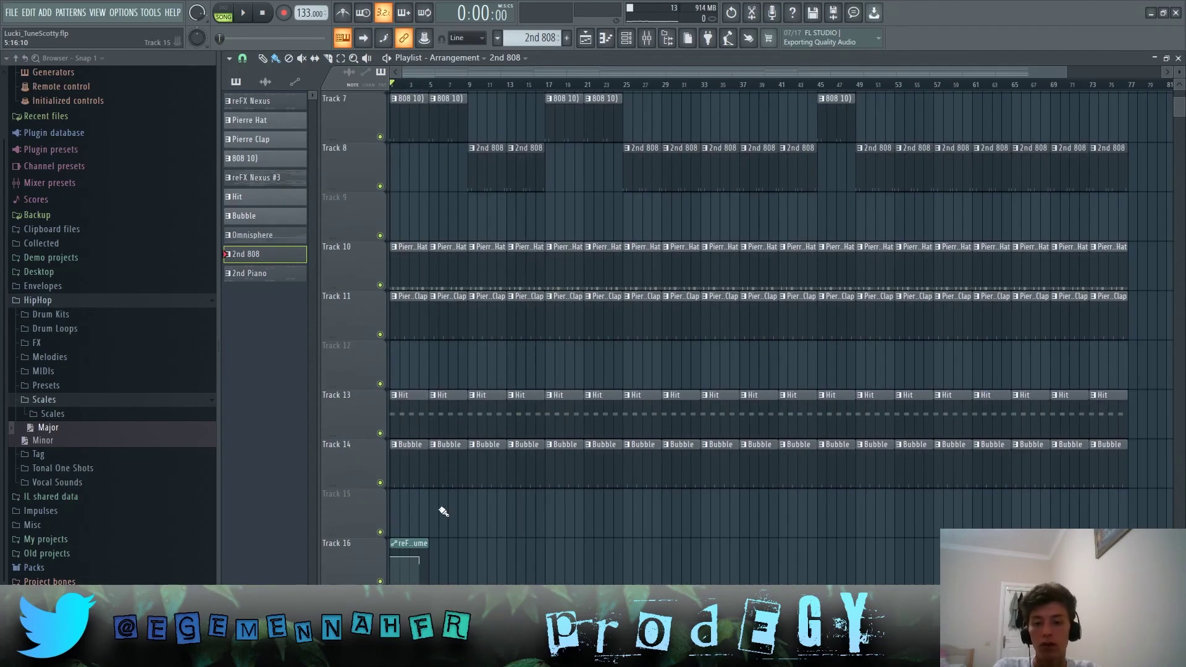
{"action": "scroll", "coordinate": [406, 396], "scroll_direction": "down", "scroll_amount": 3}
{"action": "scroll", "coordinate": [398, 318], "scroll_direction": "up", "scroll_amount": 2}
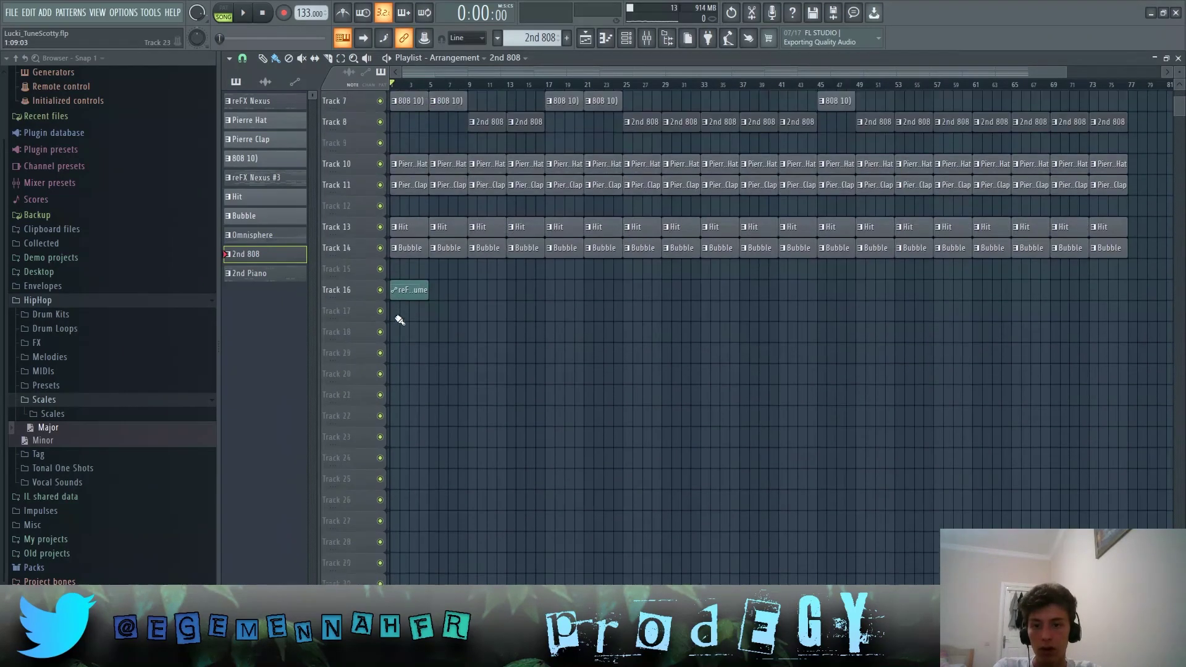
{"action": "scroll", "coordinate": [383, 289], "scroll_direction": "up", "scroll_amount": 4}
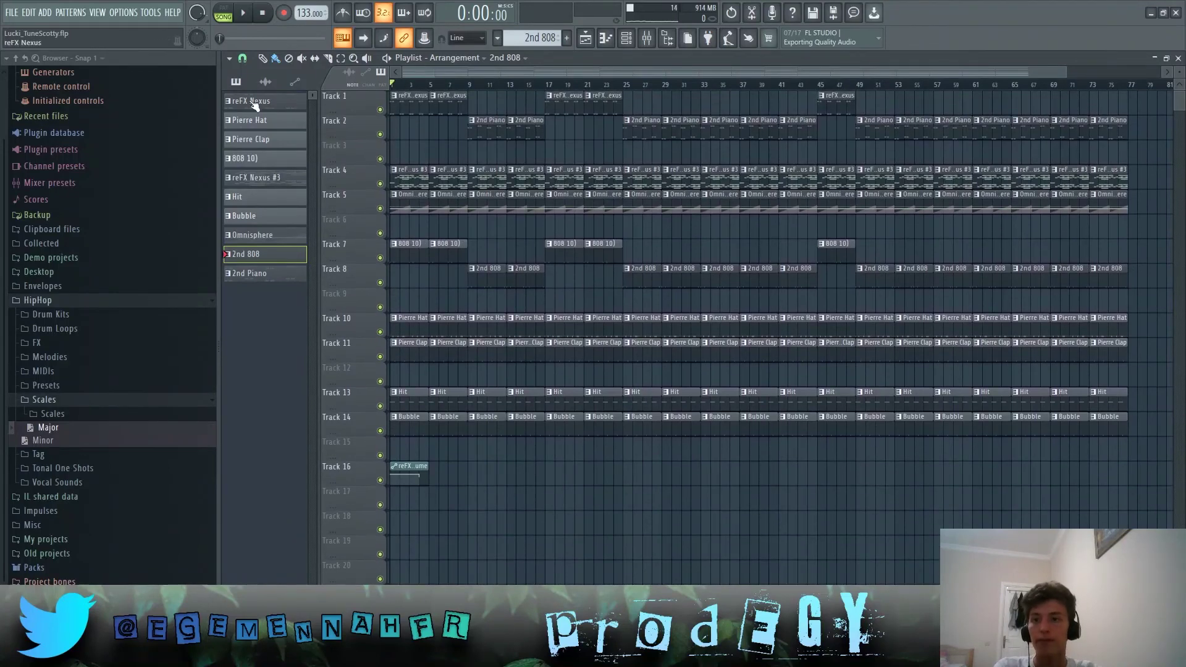
Step: Play the full arrangement from the beginning in song mode, stop playback, and fit all clips in the playlist width
{"action": "key", "text": "space"}
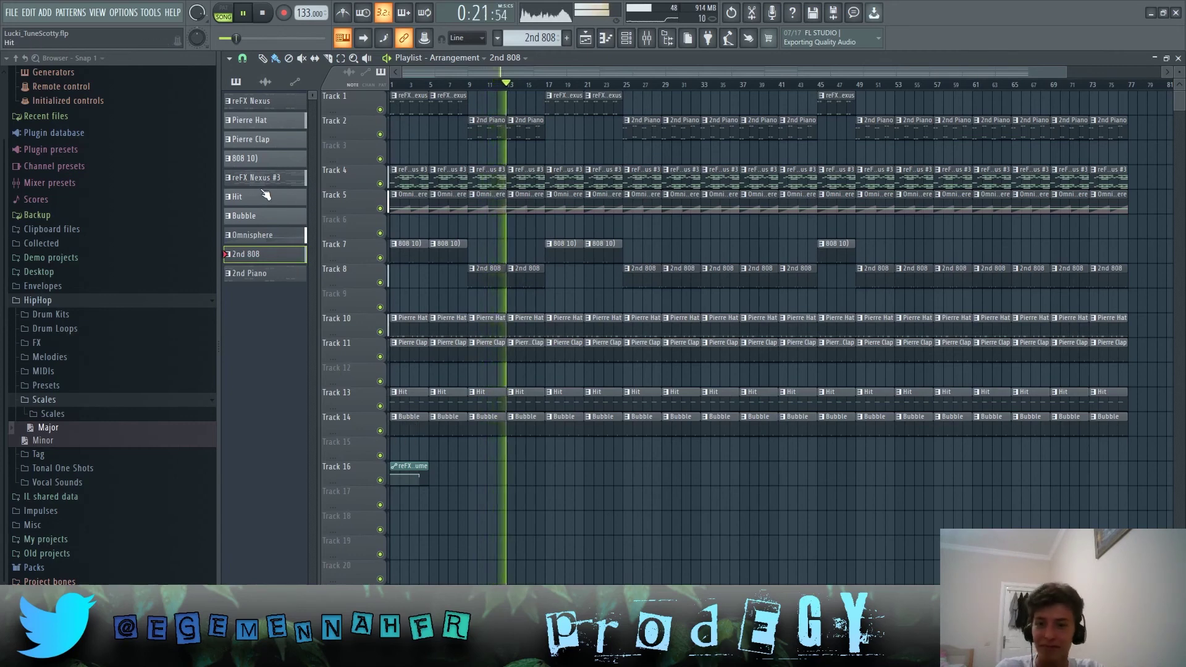
{"action": "key", "text": "space"}
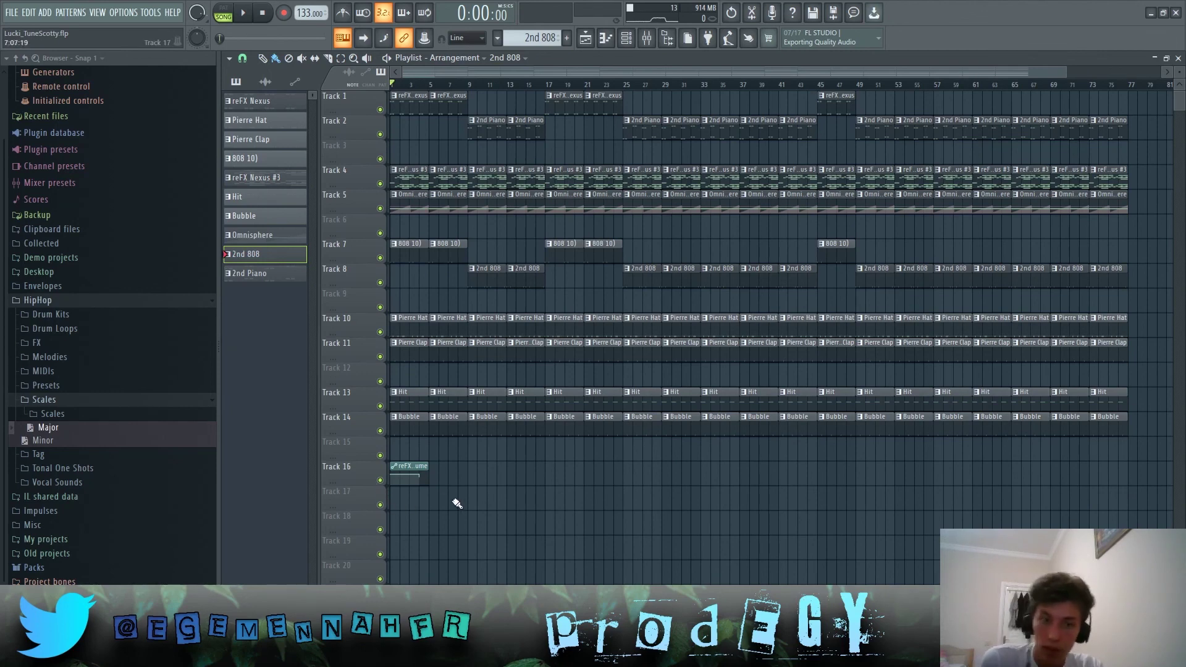
{"action": "left_click_drag", "start_coordinate": [1066, 73], "coordinate": [1044, 99]}
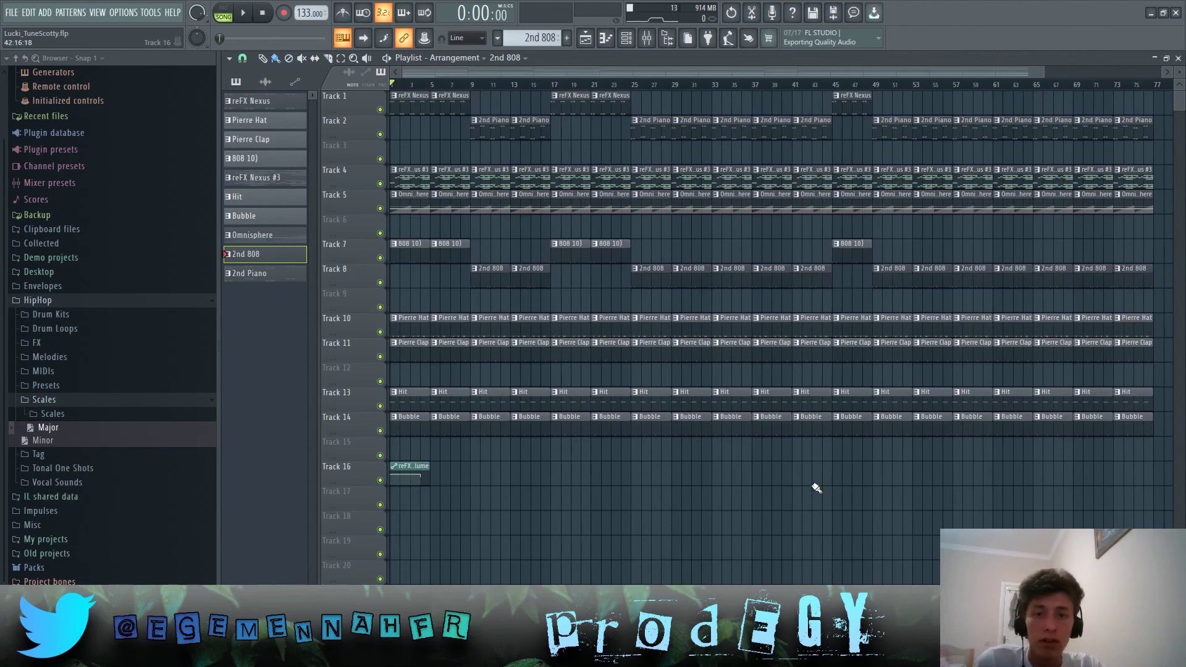